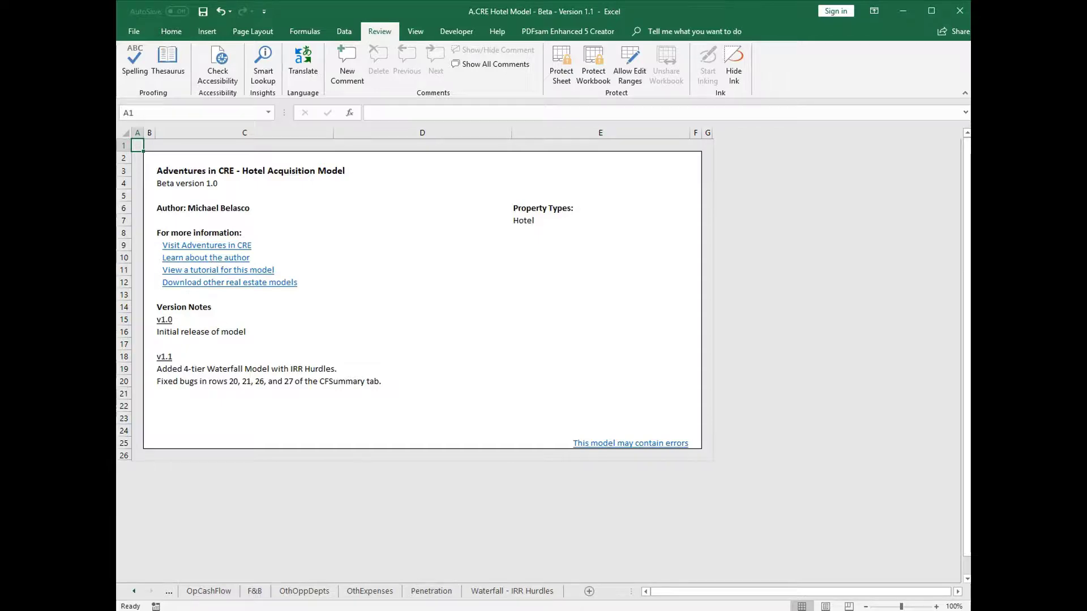
Step: Open the Waterfall - IRR Hurdles sheet and review the Thereafter LP share formula in C23
{"action": "left_click", "coordinate": [486, 591]}
{"action": "left_click", "coordinate": [171, 32]}
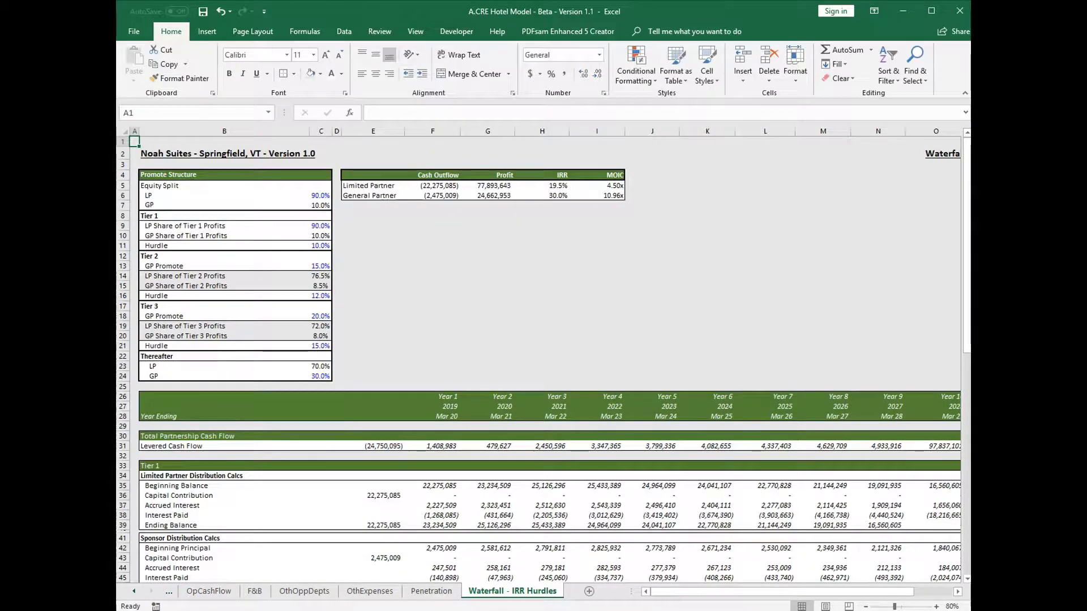
{"action": "key", "text": "Down"}
{"action": "key", "text": "Down"}
{"action": "key", "text": "Down"}
{"action": "key", "text": "Down"}
{"action": "key", "text": "Down"}
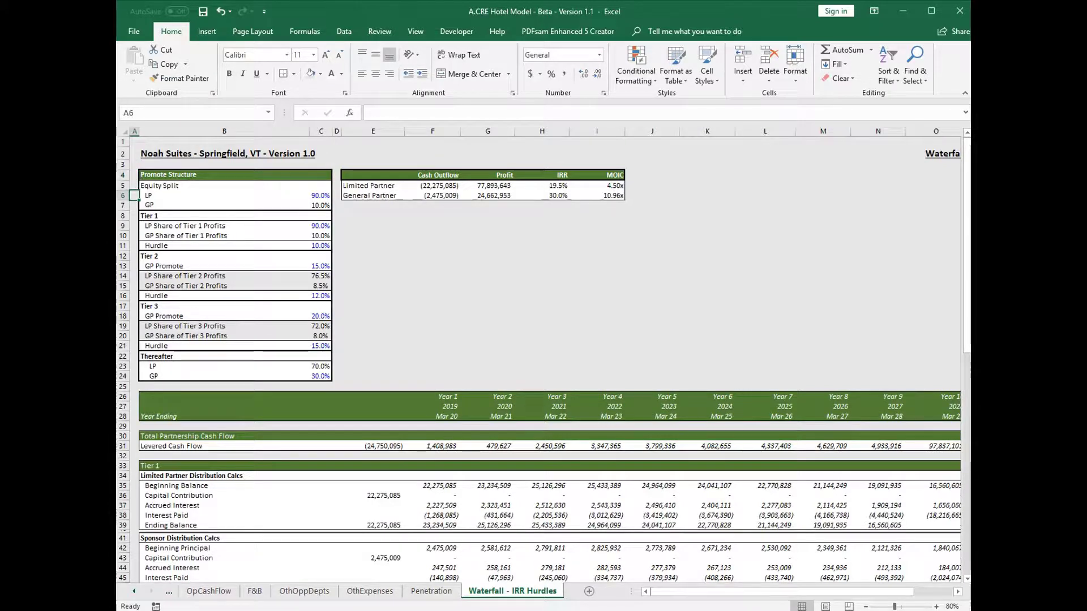
{"action": "key", "text": "Right"}
{"action": "key", "text": "ctrl+Down"}
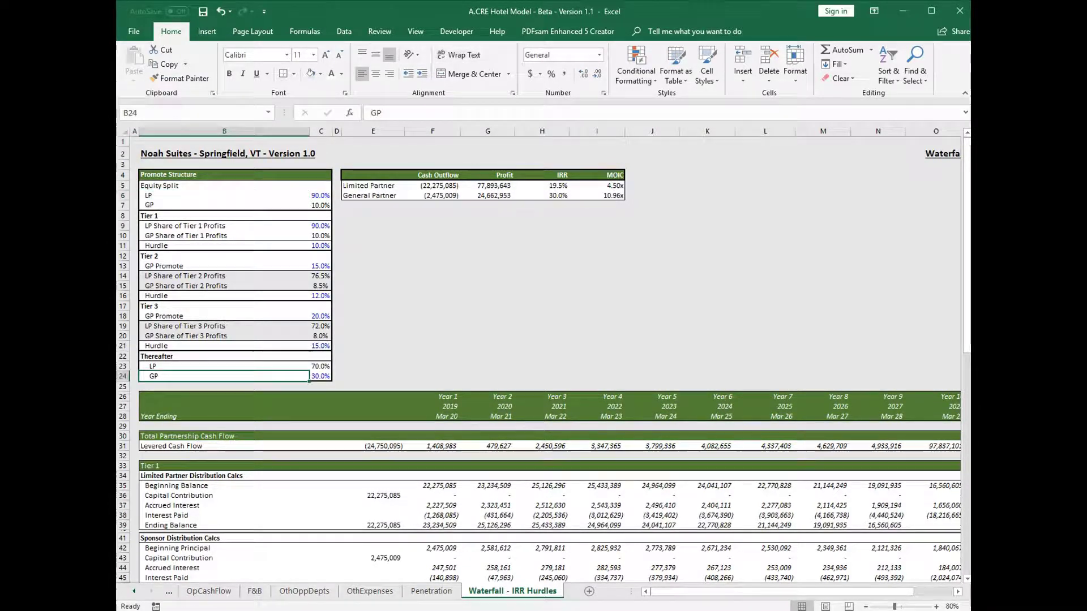
{"action": "key", "text": "Up"}
{"action": "key", "text": "Right"}
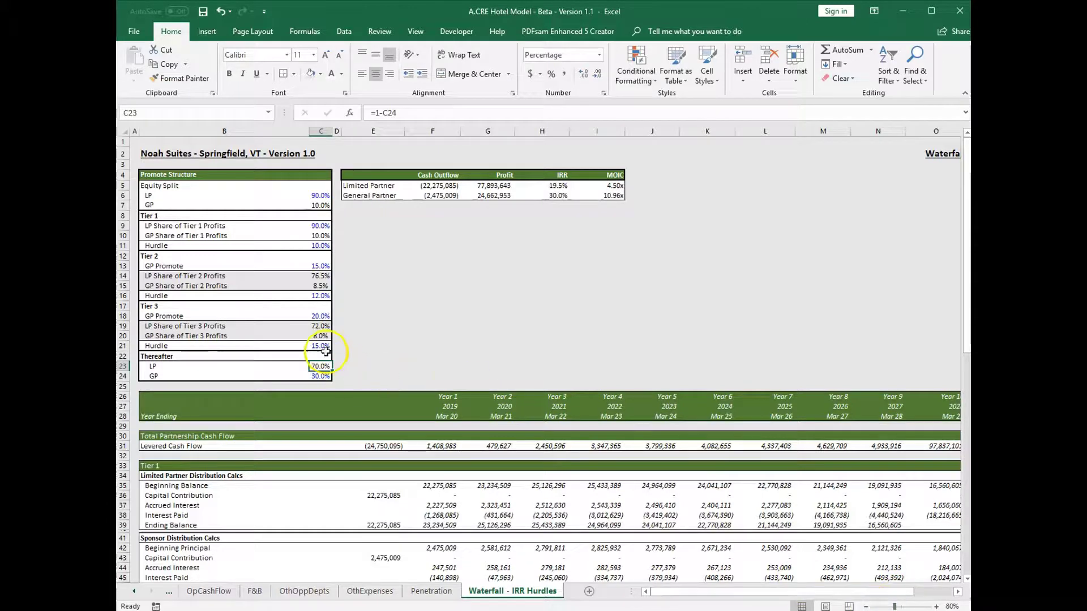
{"action": "left_click", "coordinate": [162, 174]}
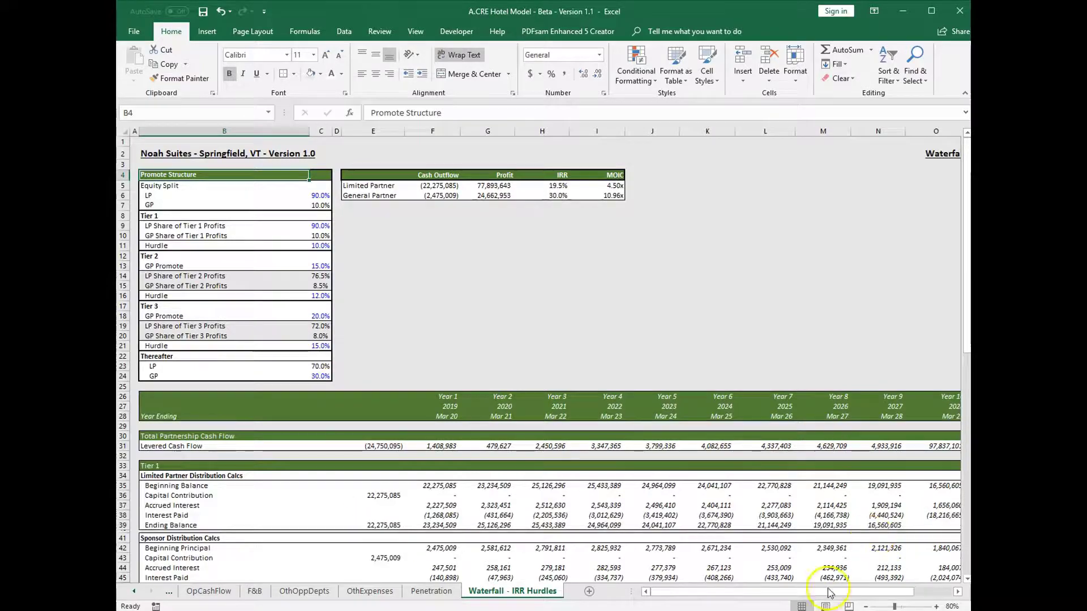
Step: Zoom out to 60% to survey the whole waterfall, then zoom back to 80%
{"action": "left_click", "coordinate": [865, 606]}
{"action": "left_click", "coordinate": [865, 607]}
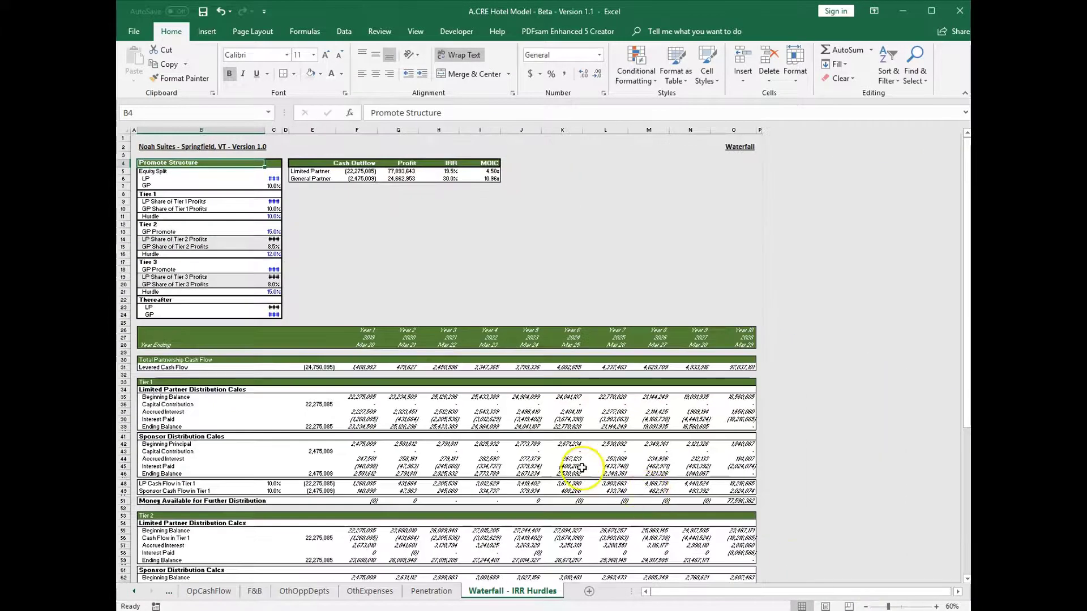
{"action": "scroll", "coordinate": [582, 465], "scroll_direction": "down", "scroll_amount": 2}
{"action": "scroll", "coordinate": [581, 465], "scroll_direction": "down", "scroll_amount": 12}
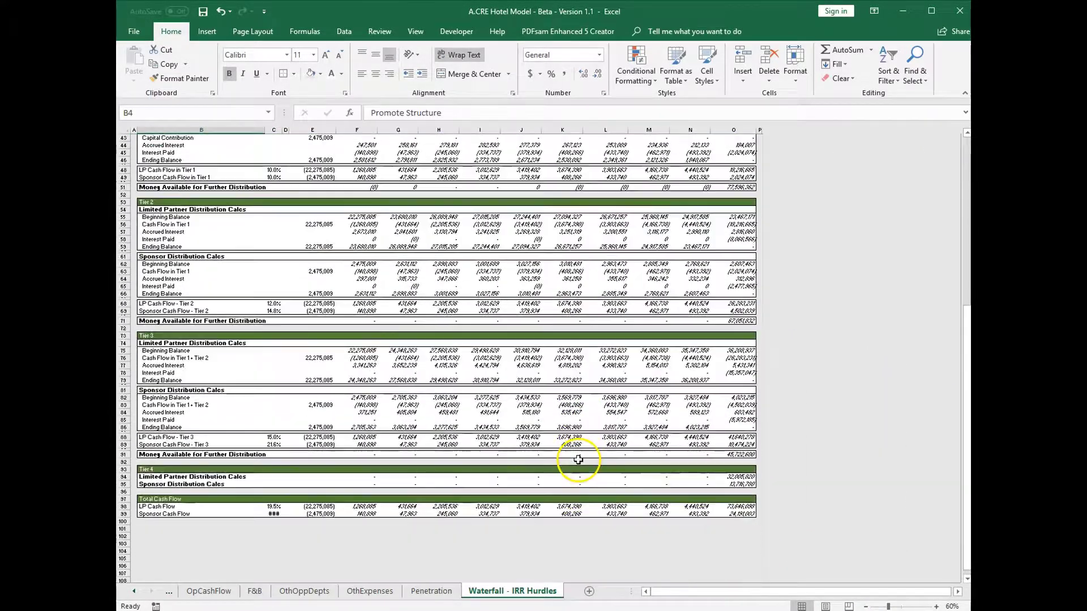
{"action": "scroll", "coordinate": [579, 460], "scroll_direction": "up", "scroll_amount": 14}
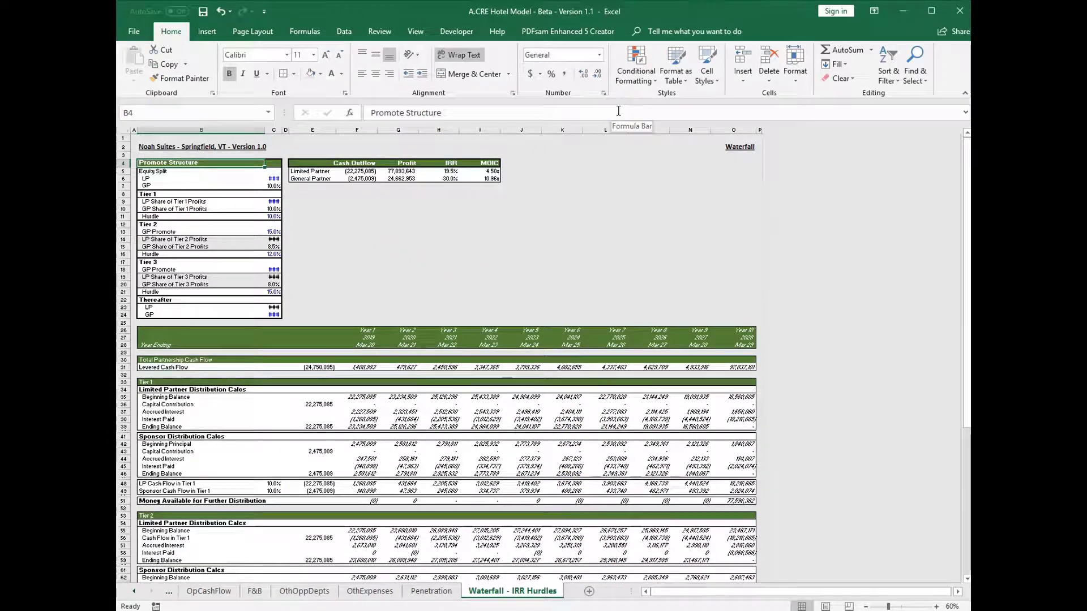
{"action": "key", "text": "ctrl+Right"}
{"action": "key", "text": "Left"}
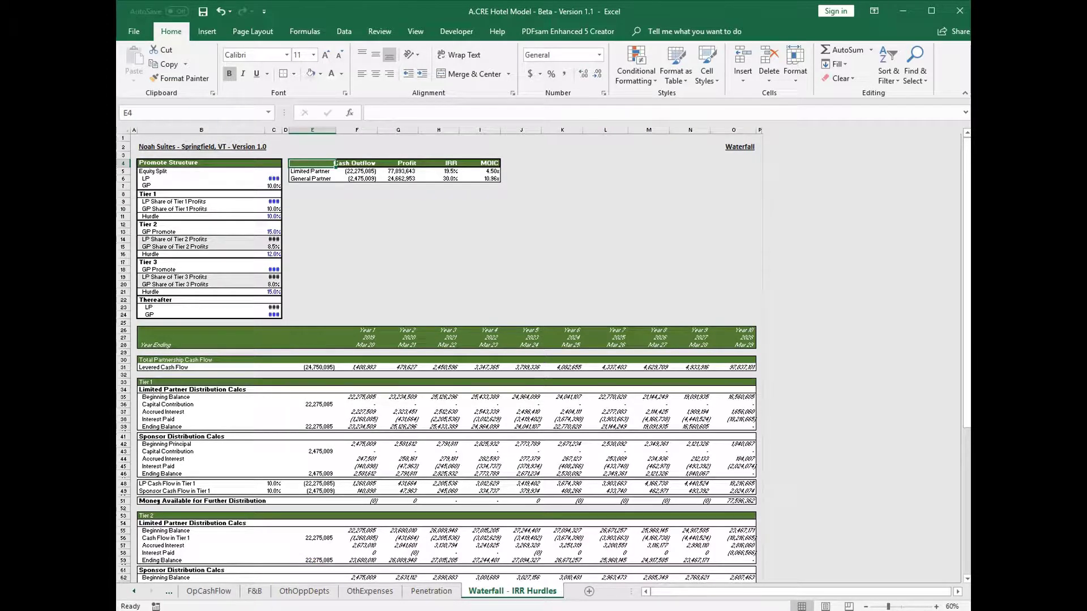
{"action": "left_click", "coordinate": [937, 608]}
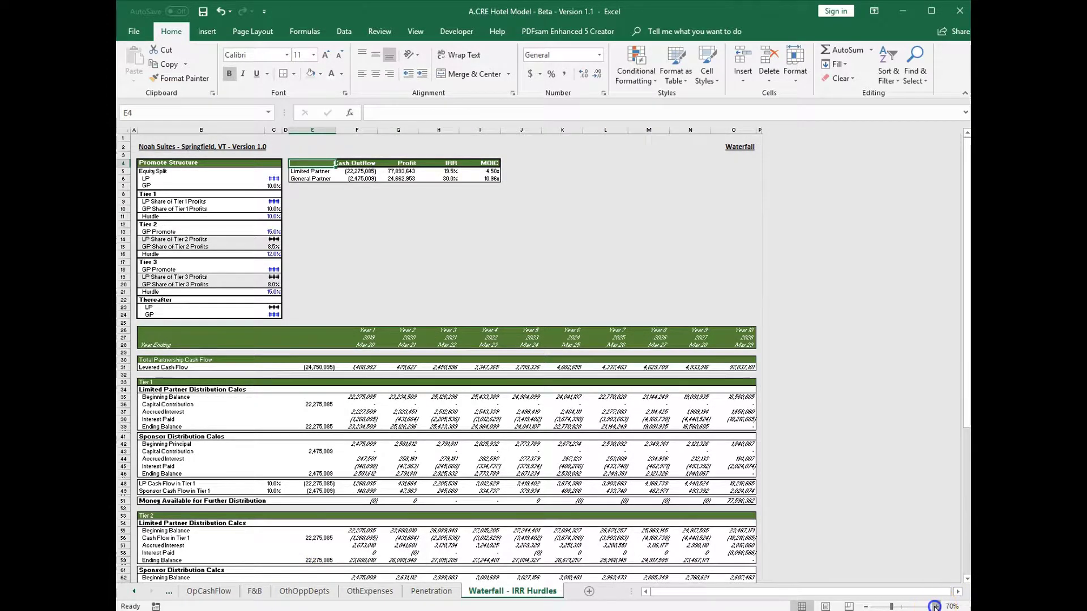
{"action": "left_click", "coordinate": [937, 608]}
{"action": "scroll", "coordinate": [299, 418], "scroll_direction": "up", "scroll_amount": 1}
{"action": "left_click_drag", "start_coordinate": [699, 591], "coordinate": [660, 589]}
{"action": "left_click", "coordinate": [164, 199]}
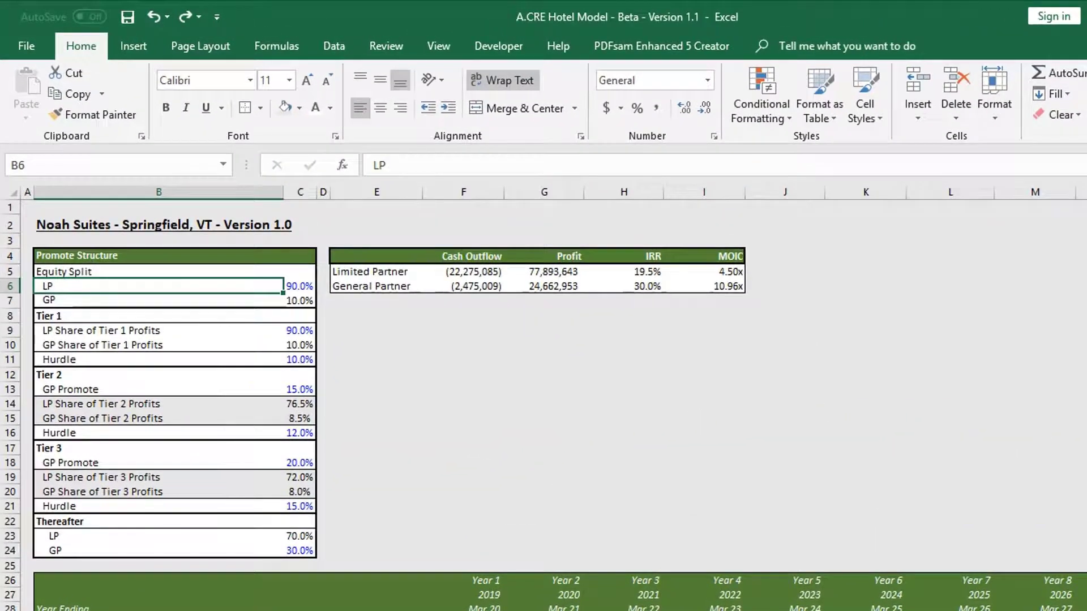
{"action": "left_click", "coordinate": [300, 286]}
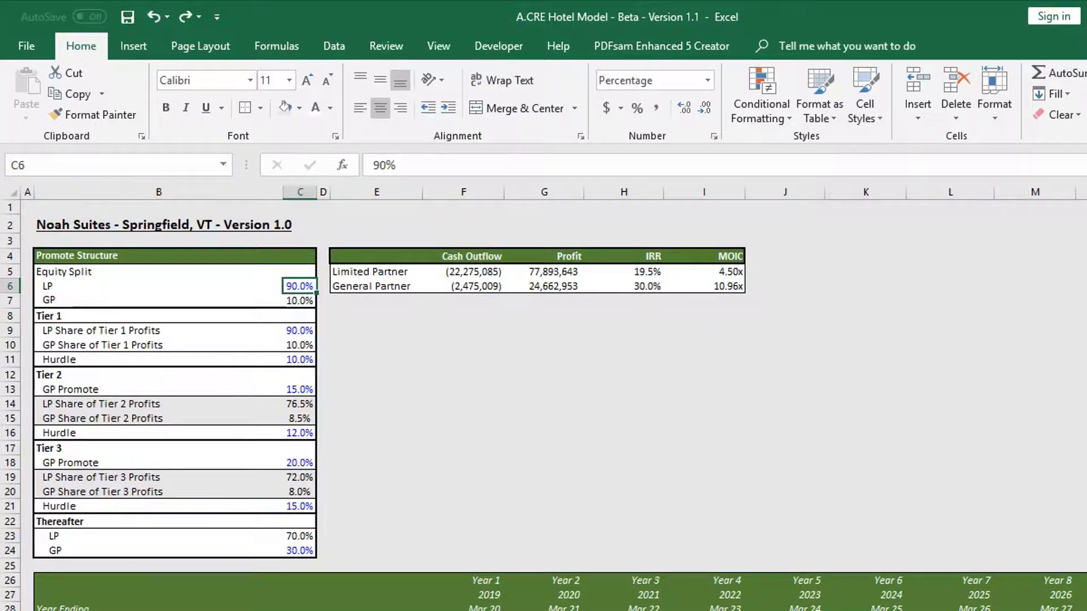
{"action": "key", "text": "Down"}
{"action": "key", "text": "Down"}
{"action": "key", "text": "Down"}
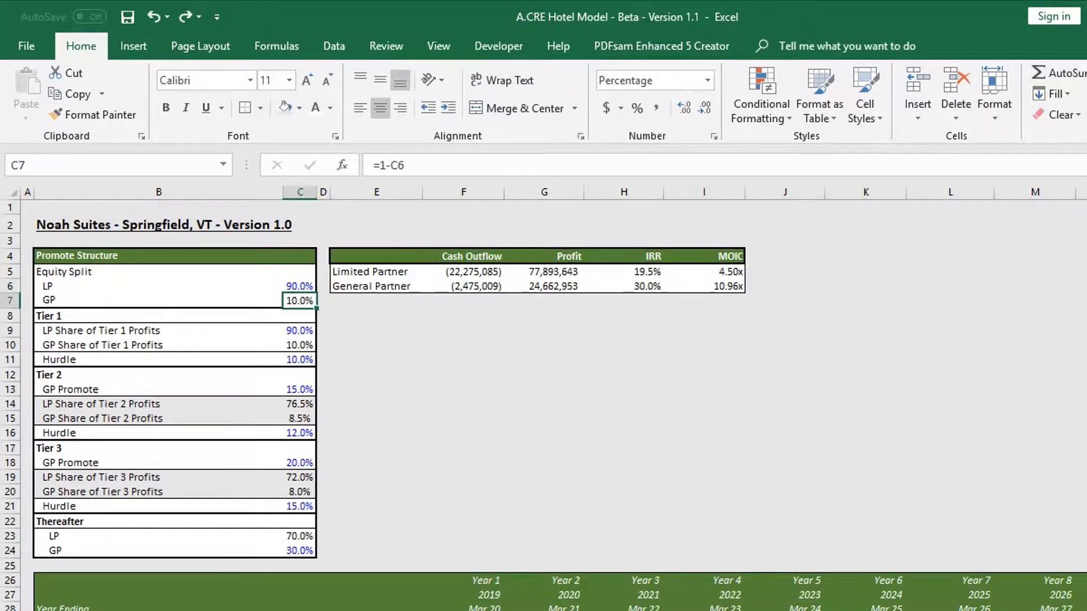
{"action": "key", "text": "Down"}
{"action": "key", "text": "Down"}
{"action": "key", "text": "Down"}
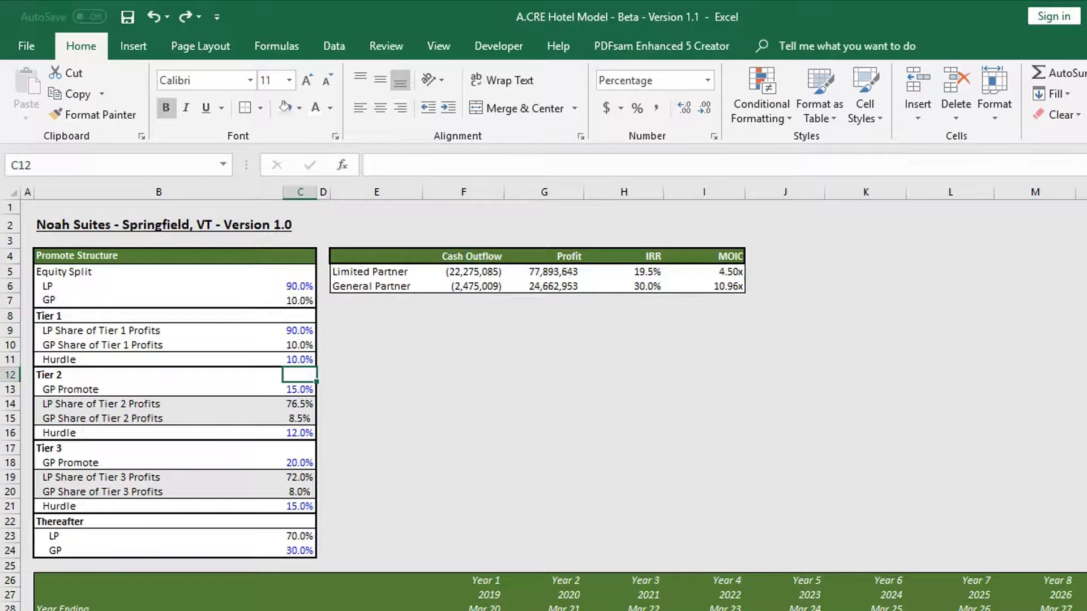
{"action": "key", "text": "Down"}
{"action": "key", "text": "Left"}
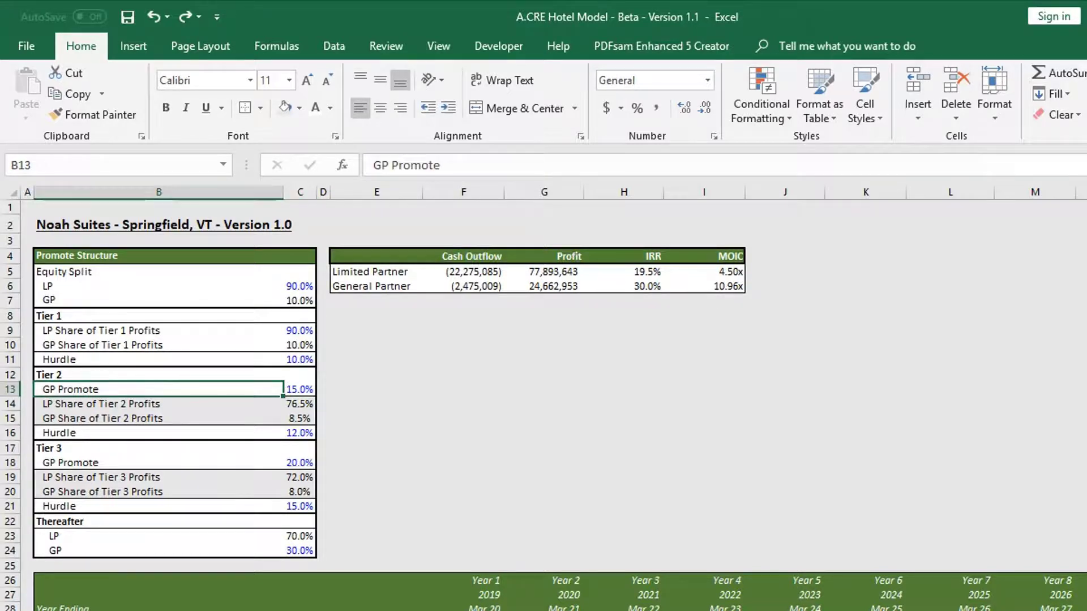
{"action": "key", "text": "ctrl+Up"}
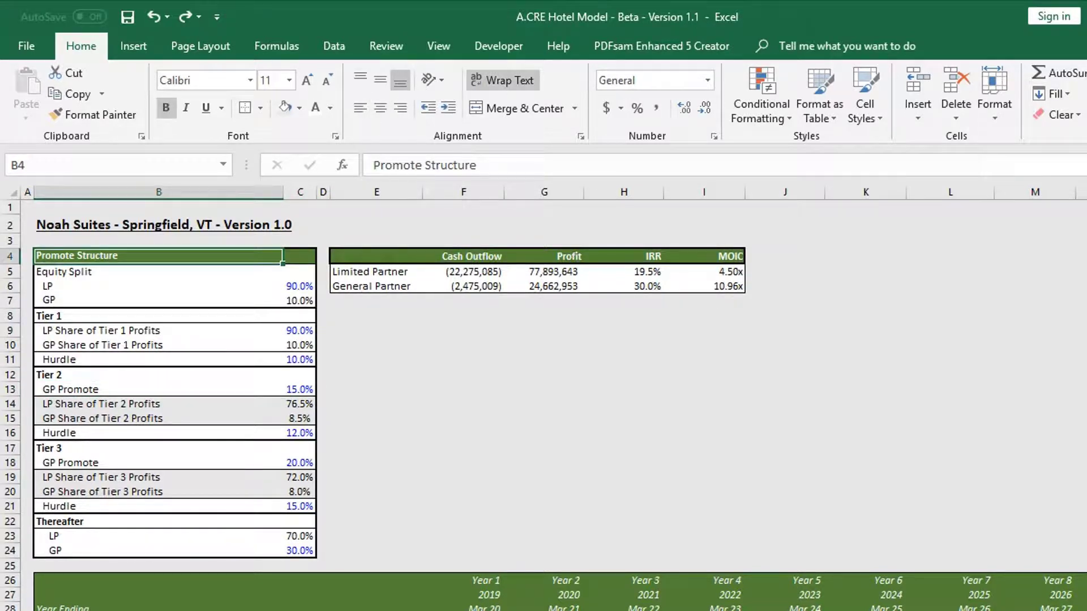
{"action": "key", "text": "Down"}
{"action": "key", "text": "Down"}
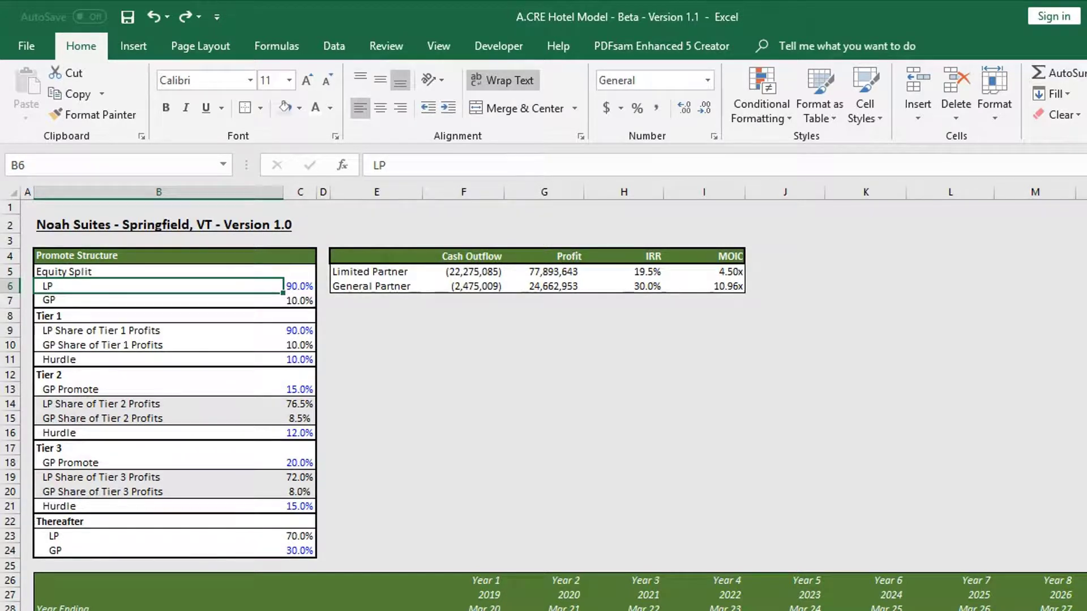
{"action": "key", "text": "Right"}
{"action": "key", "text": "Left"}
{"action": "key", "text": "Right"}
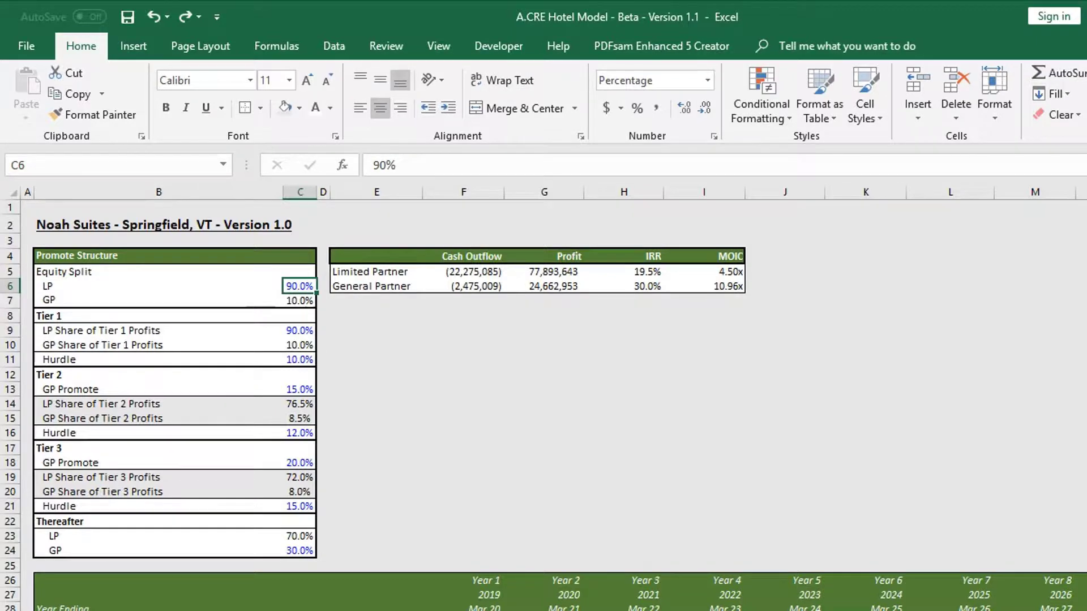
{"action": "key", "text": "Left"}
{"action": "key", "text": "Down"}
{"action": "key", "text": "Right"}
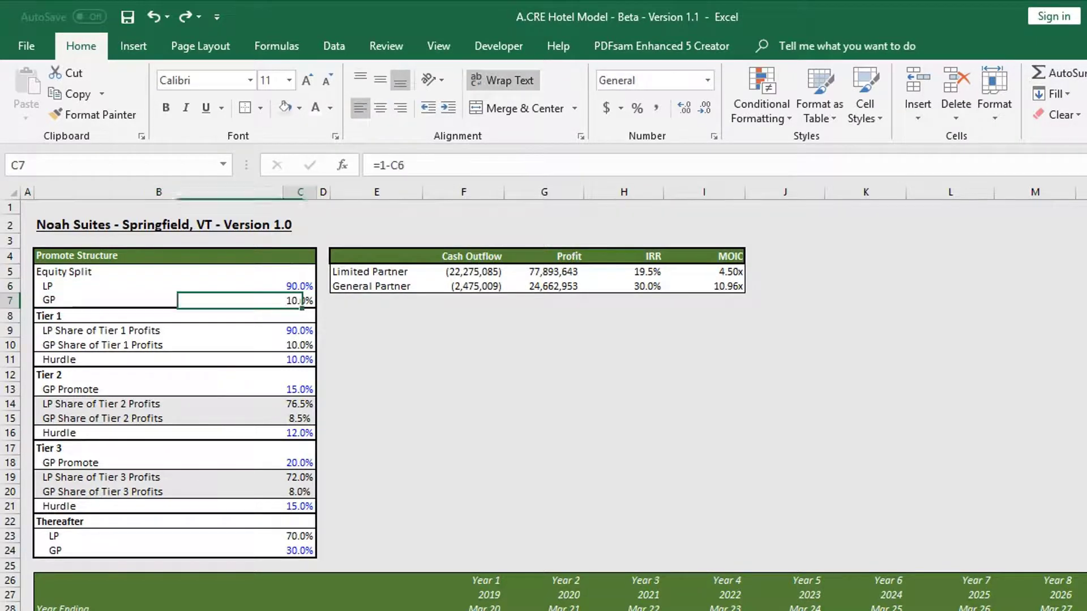
{"action": "key", "text": "Up"}
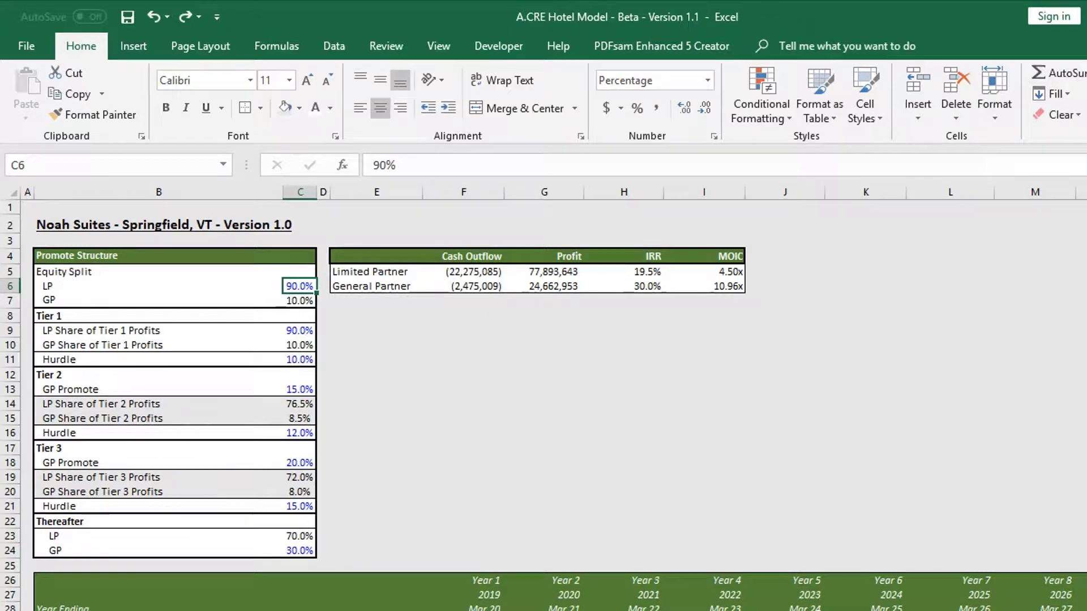
{"action": "type", "text": "85"}
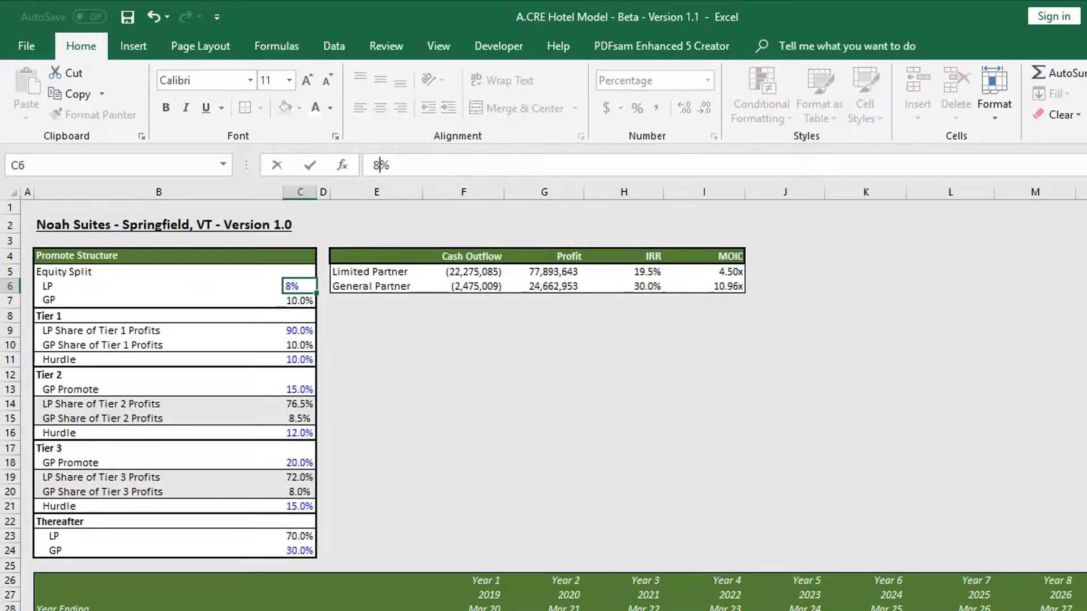
{"action": "key", "text": "Return"}
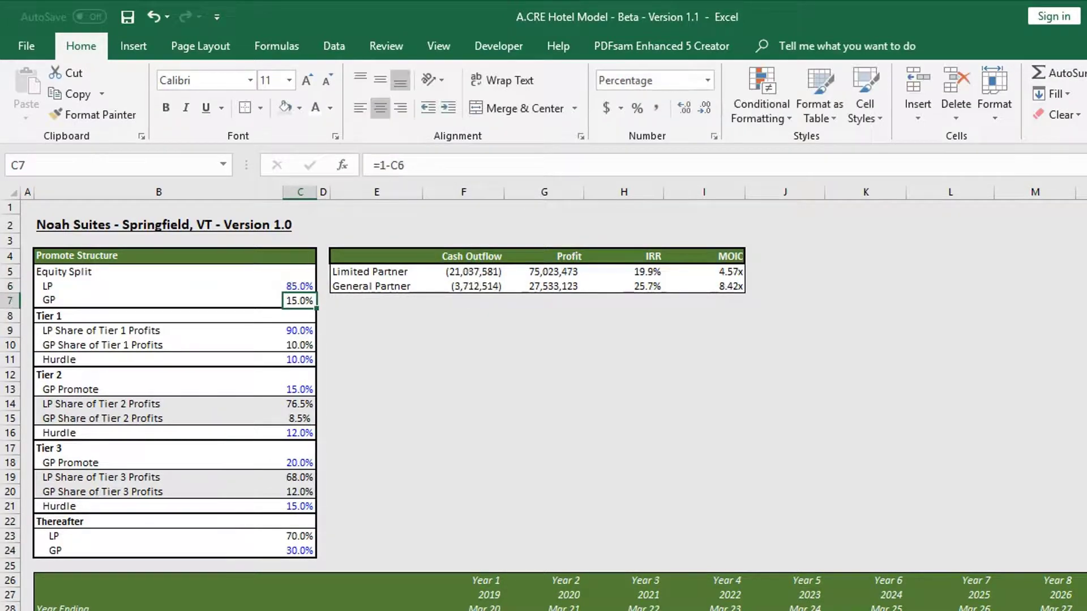
{"action": "key", "text": "Up"}
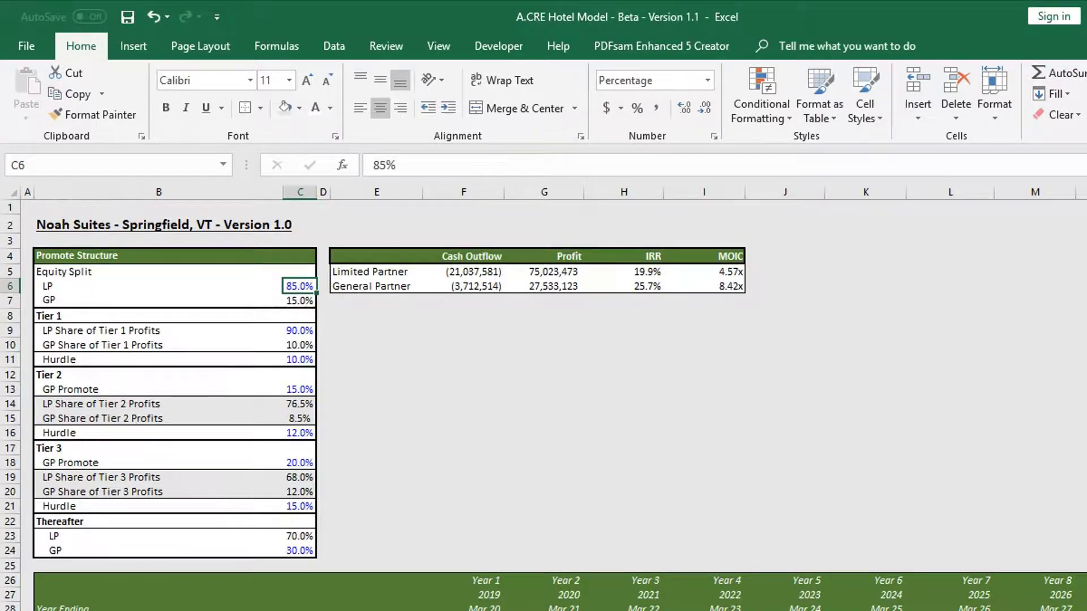
{"action": "key", "text": "Left"}
{"action": "key", "text": "Right"}
{"action": "key", "text": "ctrl+z"}
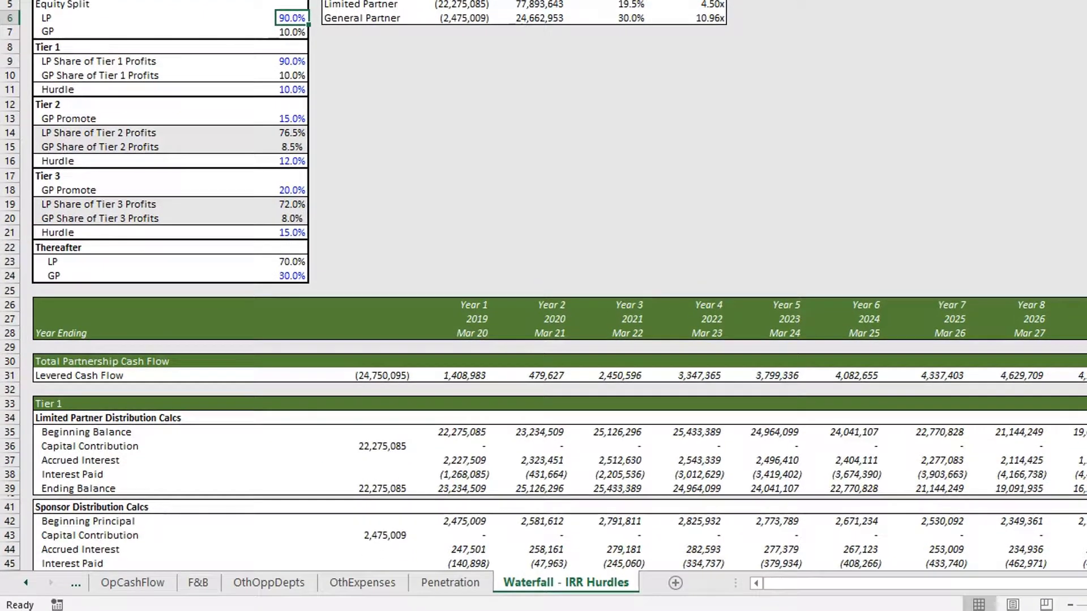
{"action": "key", "text": "Down"}
{"action": "key", "text": "Up"}
{"action": "key", "text": "Down"}
{"action": "key", "text": "Down"}
{"action": "key", "text": "Down"}
{"action": "key", "text": "Down"}
{"action": "key", "text": "Down"}
{"action": "key", "text": "Down"}
{"action": "key", "text": "Down"}
{"action": "key", "text": "Down"}
{"action": "key", "text": "Down"}
{"action": "key", "text": "Down"}
{"action": "key", "text": "Down"}
{"action": "key", "text": "Down"}
{"action": "key", "text": "Down"}
{"action": "key", "text": "Down"}
{"action": "key", "text": "Down"}
{"action": "key", "text": "Down"}
{"action": "key", "text": "Down"}
{"action": "key", "text": "Down"}
{"action": "key", "text": "Down"}
{"action": "key", "text": "Down"}
{"action": "key", "text": "Down"}
{"action": "key", "text": "Down"}
{"action": "key", "text": "Down"}
{"action": "key", "text": "Down"}
{"action": "key", "text": "Down"}
{"action": "key", "text": "Down"}
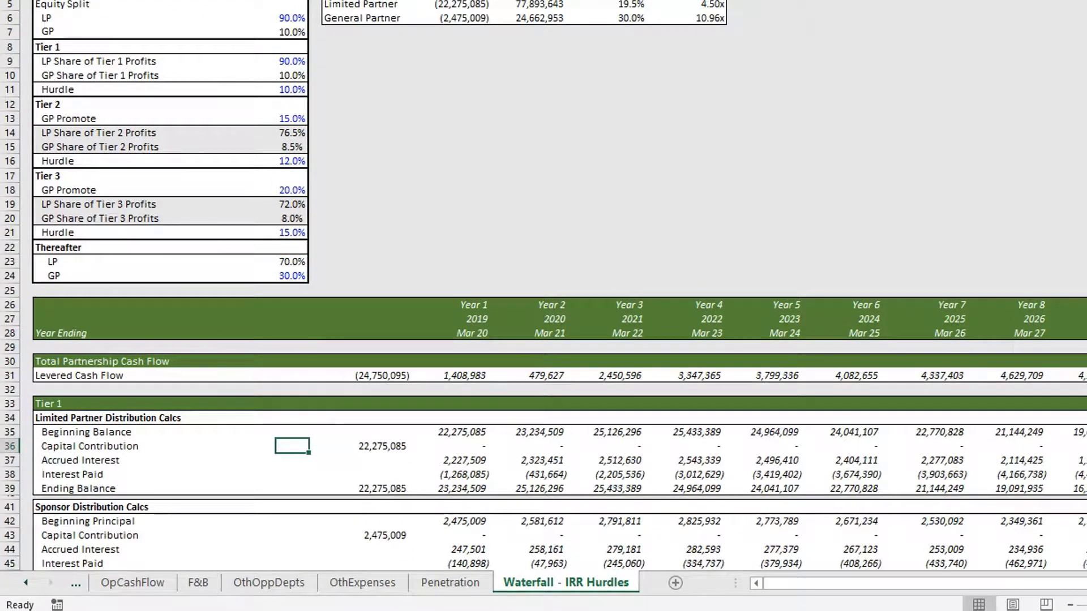
{"action": "key", "text": "Up"}
{"action": "key", "text": "Up"}
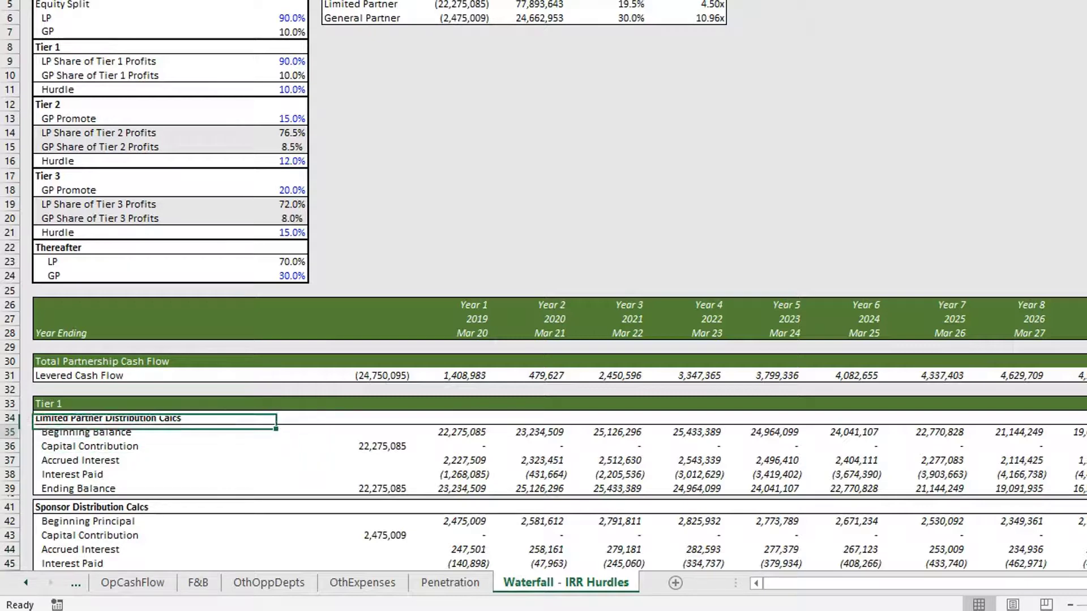
{"action": "key", "text": "Down"}
{"action": "key", "text": "Down"}
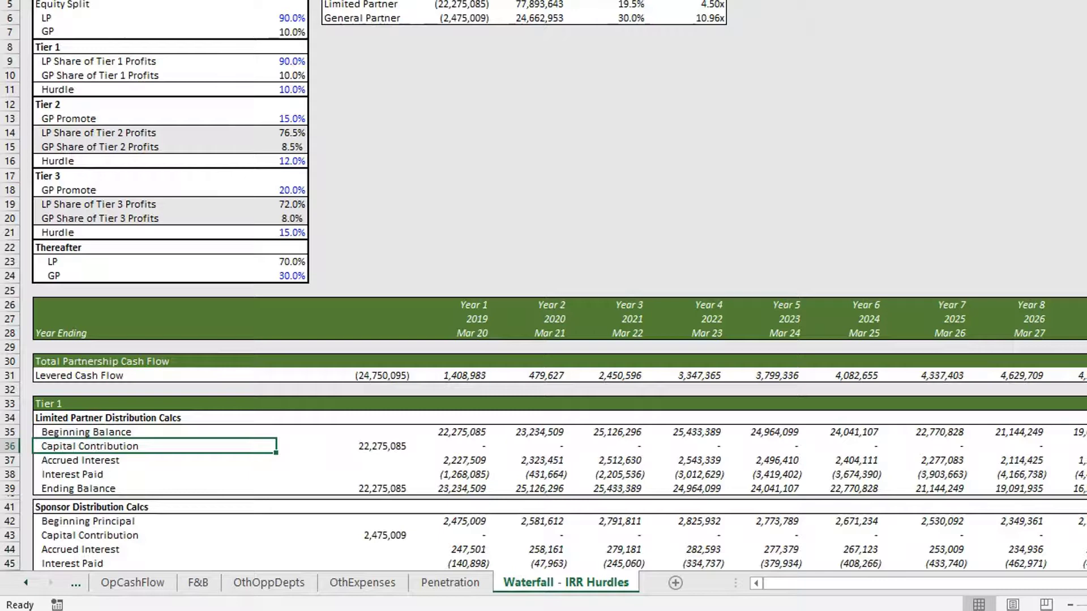
{"action": "key", "text": "Down"}
{"action": "key", "text": "Down"}
{"action": "key", "text": "Down"}
{"action": "key", "text": "Down"}
{"action": "key", "text": "Down"}
{"action": "key", "text": "Down"}
{"action": "key", "text": "Down"}
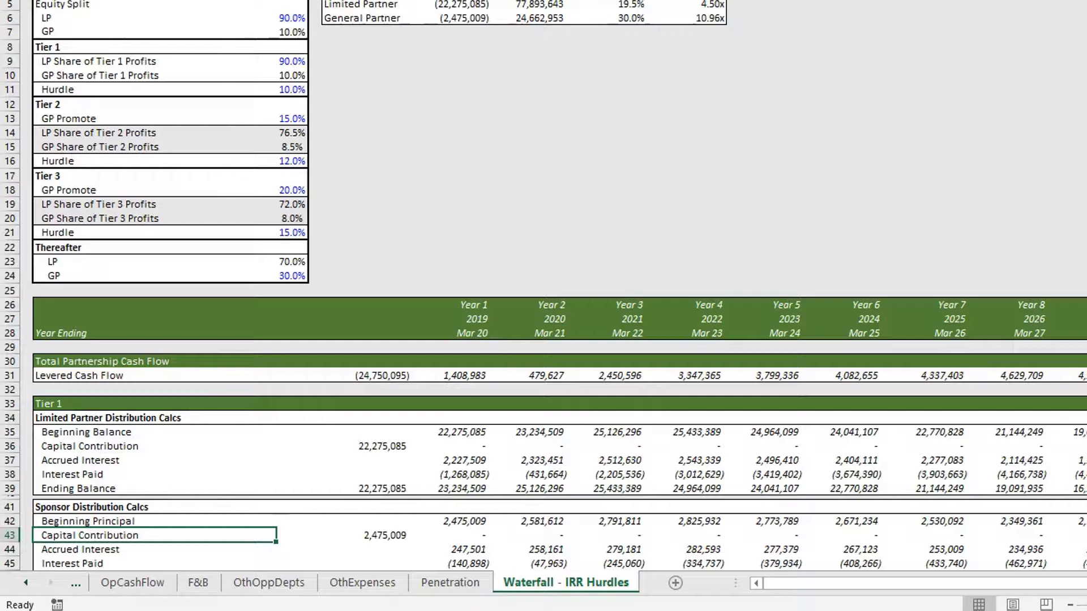
{"action": "key", "text": "Right"}
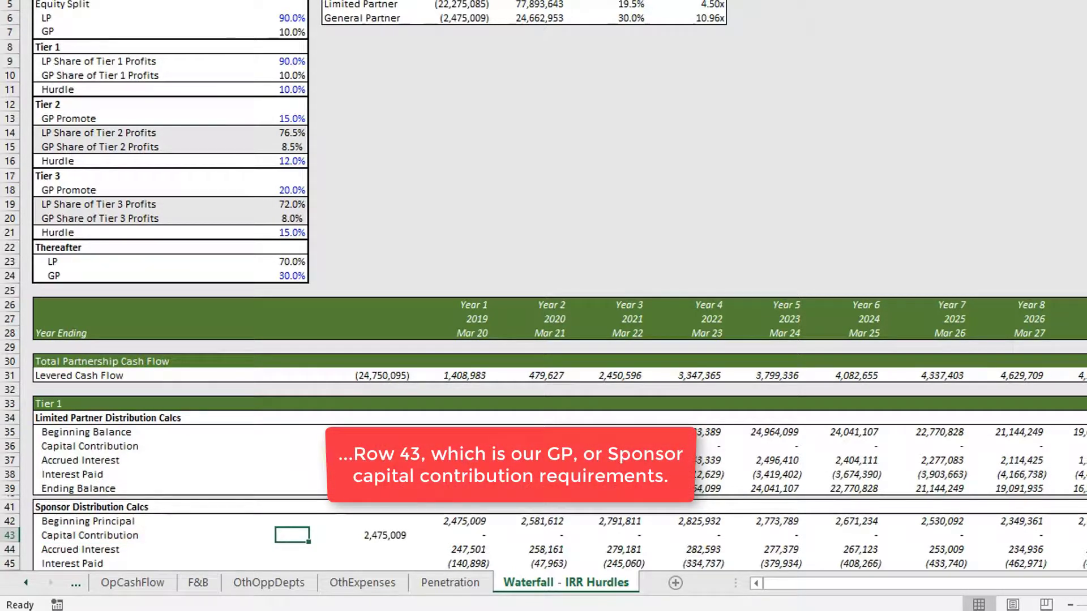
Step: Enter the check formula =-E43/D31 in D43, confirming the sponsor's 0.10 share
{"action": "type", "text": "=-"}
{"action": "key", "text": "Right"}
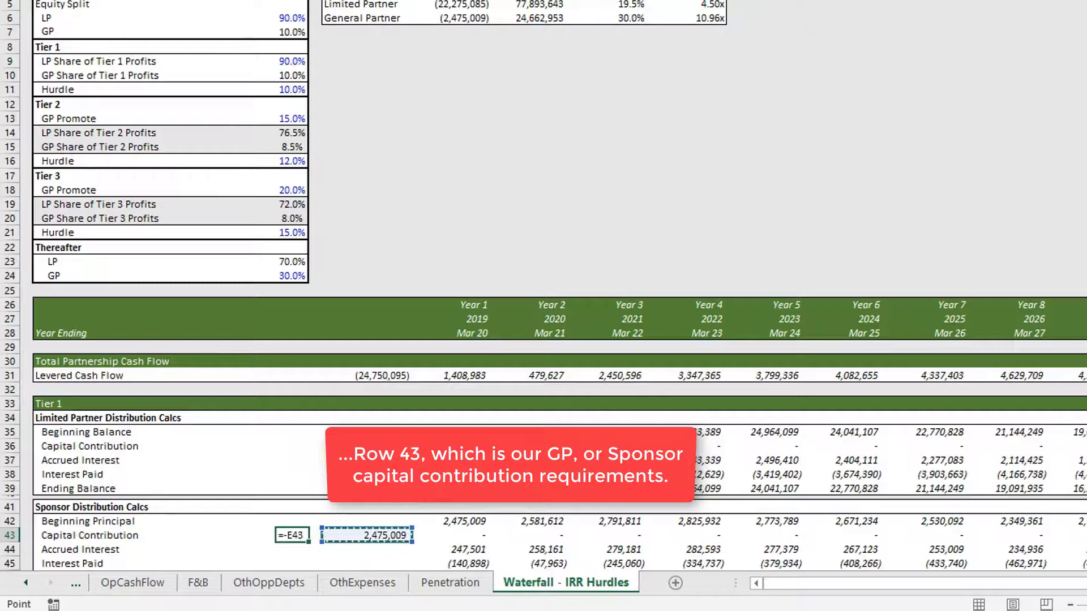
{"action": "type", "text": "/"}
{"action": "key", "text": "Up"}
{"action": "key", "text": "Up"}
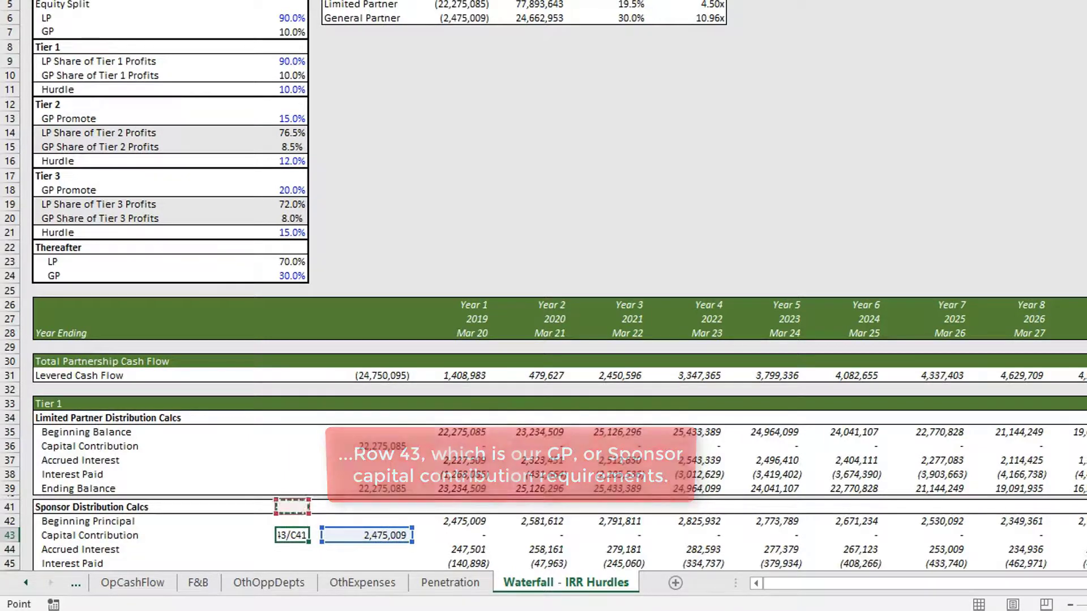
{"action": "key", "text": "Up"}
{"action": "key", "text": "Up"}
{"action": "key", "text": "Up"}
{"action": "key", "text": "Up"}
{"action": "key", "text": "Up"}
{"action": "key", "text": "Up"}
{"action": "key", "text": "Up"}
{"action": "key", "text": "Up"}
{"action": "key", "text": "Up"}
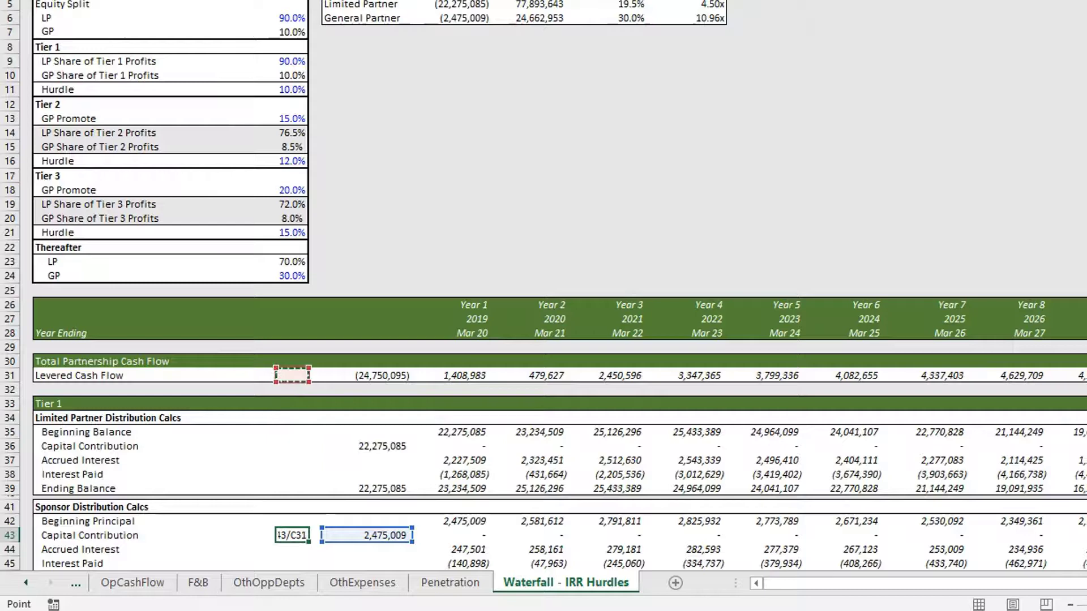
{"action": "key", "text": "Right"}
{"action": "key", "text": "Return"}
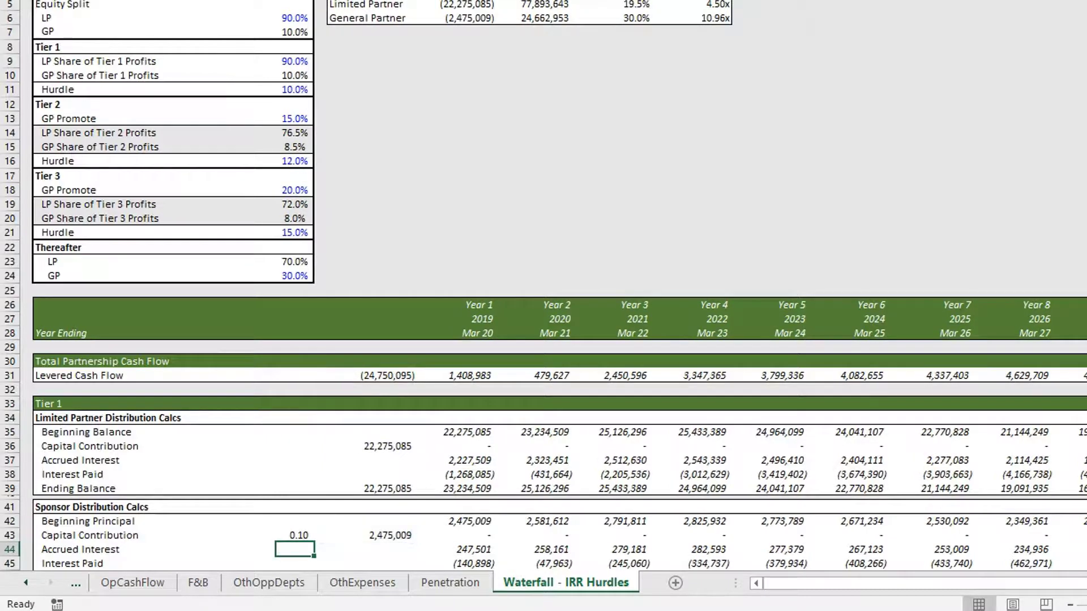
Step: Remove the temporary check and review the sponsor capital contribution along row 43 through Year 7
{"action": "key", "text": "Up"}
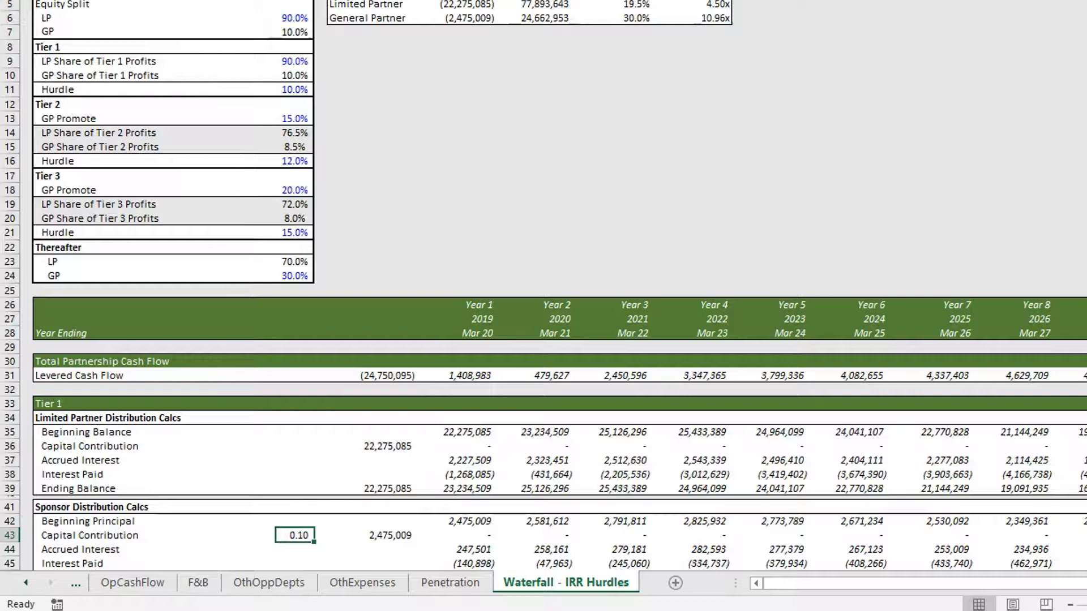
{"action": "key", "text": "ctrl+z"}
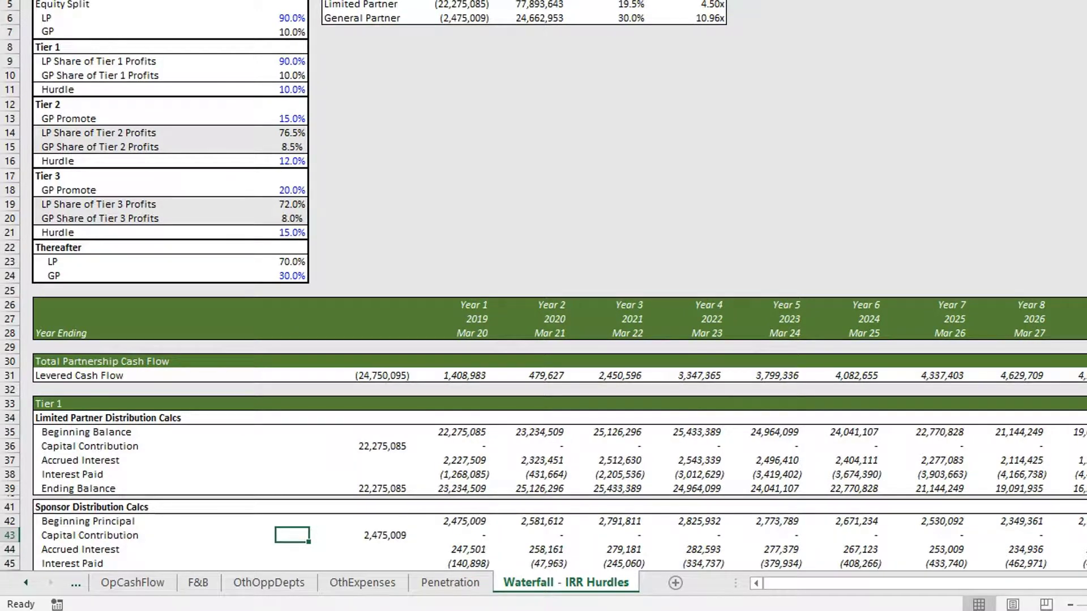
{"action": "key", "text": "Right"}
{"action": "key", "text": "Right"}
{"action": "key", "text": "Right"}
{"action": "key", "text": "Right"}
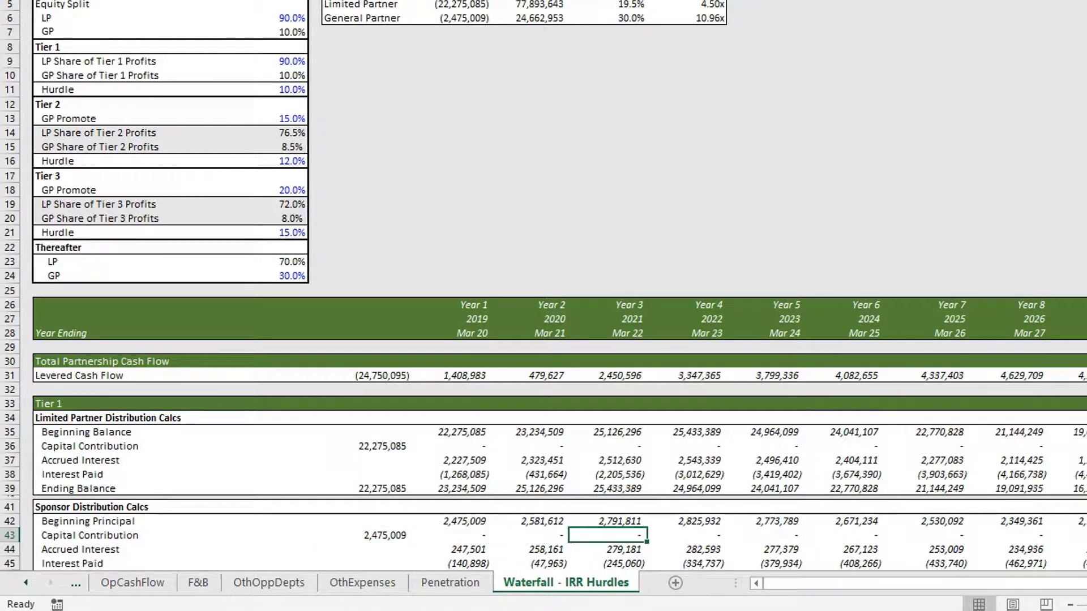
{"action": "key", "text": "Right"}
{"action": "key", "text": "Right"}
{"action": "key", "text": "Right"}
{"action": "key", "text": "Right"}
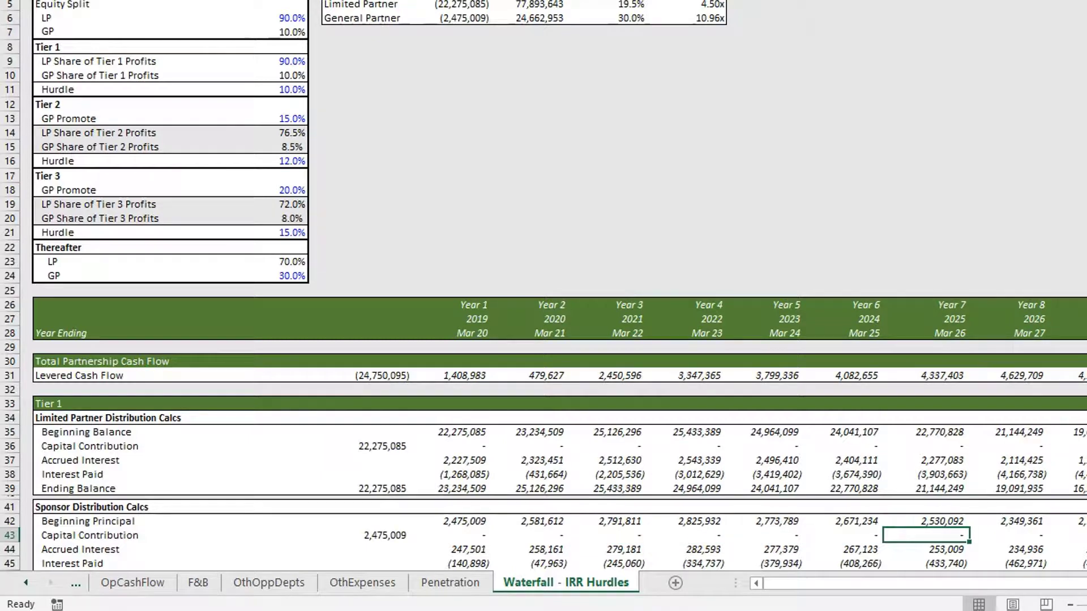
{"action": "key", "text": "Left"}
{"action": "key", "text": "Left"}
{"action": "key", "text": "Left"}
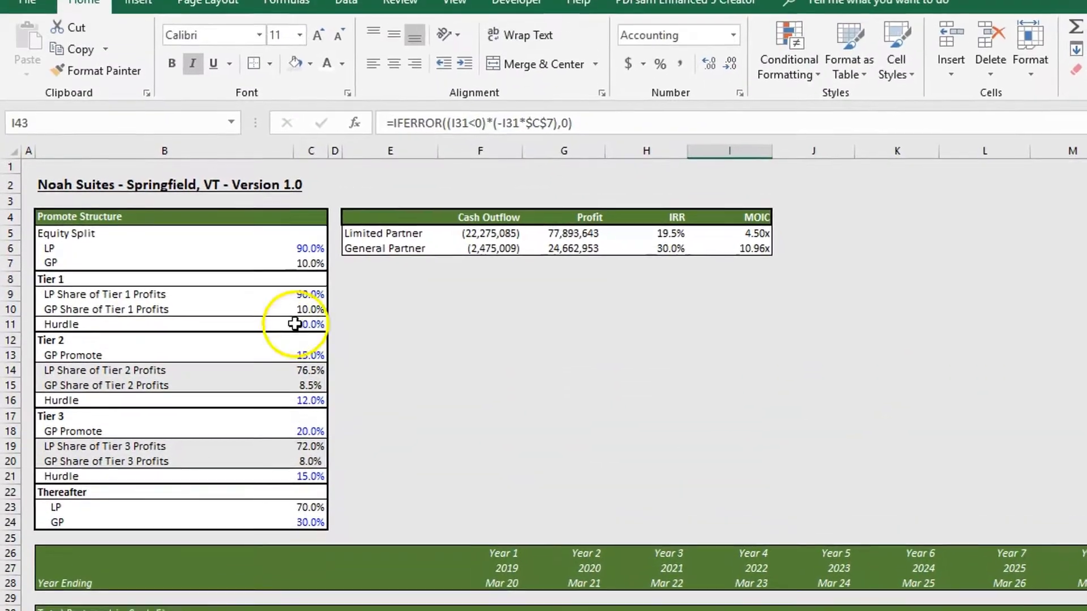
{"action": "left_click", "coordinate": [267, 118]}
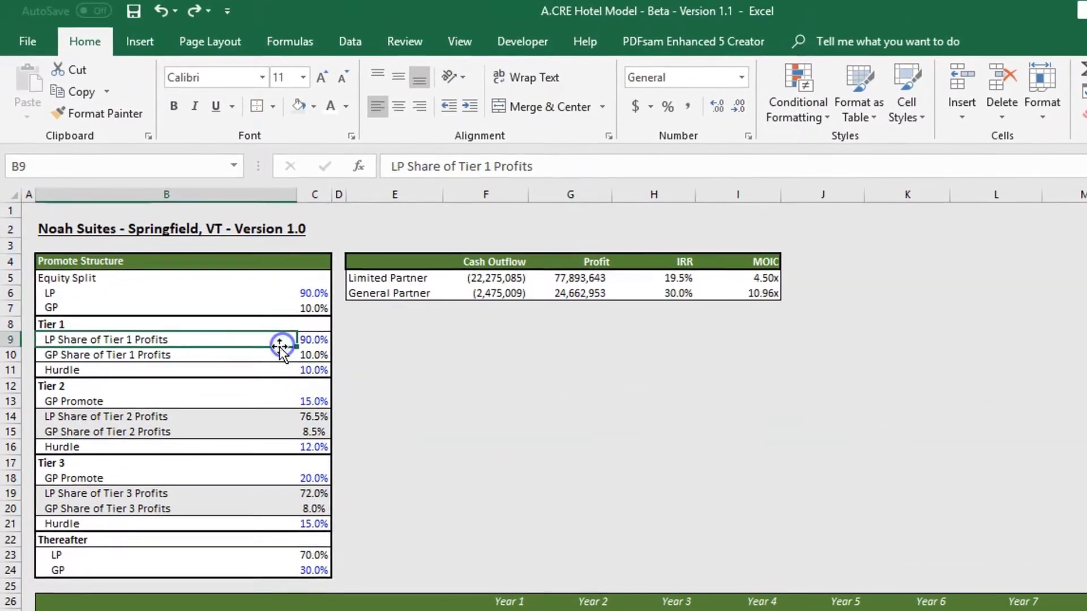
{"action": "key", "text": "Up"}
{"action": "key", "text": "Up"}
{"action": "key", "text": "Up"}
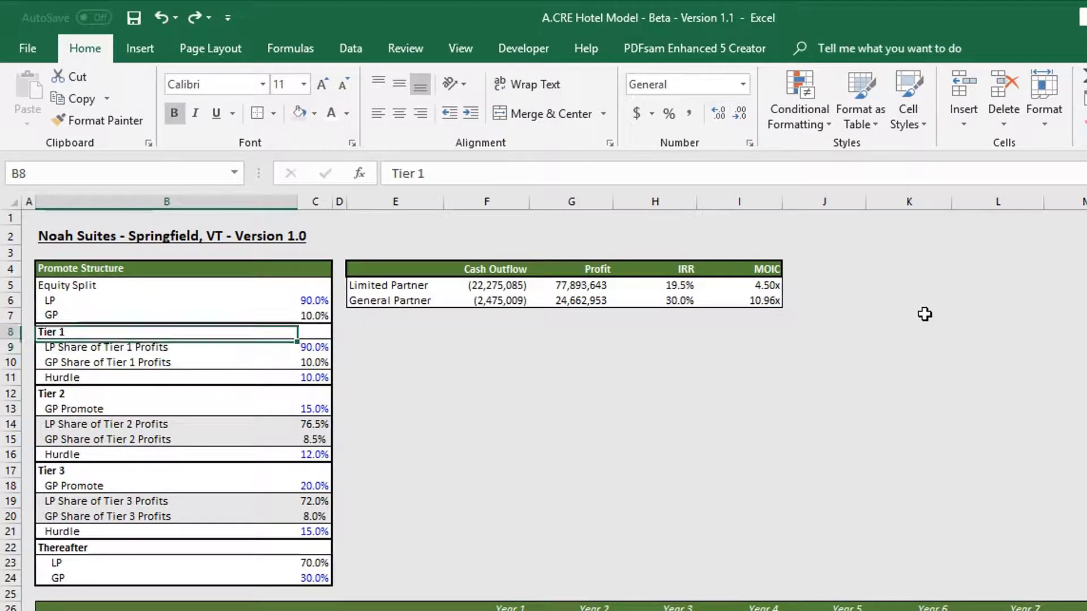
{"action": "key", "text": "Right"}
{"action": "key", "text": "Down"}
{"action": "key", "text": "Down"}
{"action": "key", "text": "Down"}
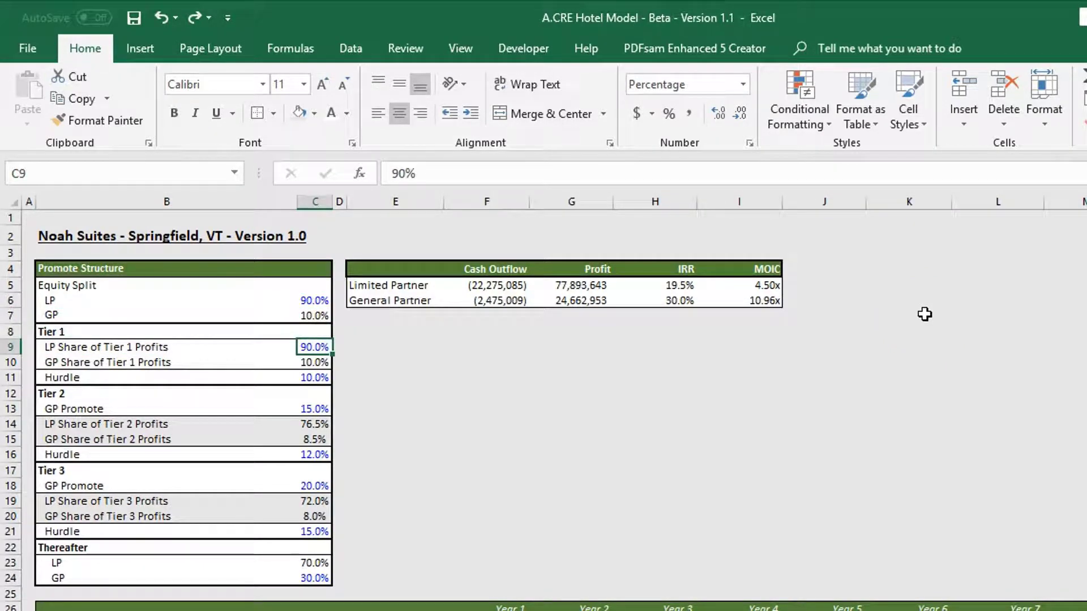
{"action": "key", "text": "Down"}
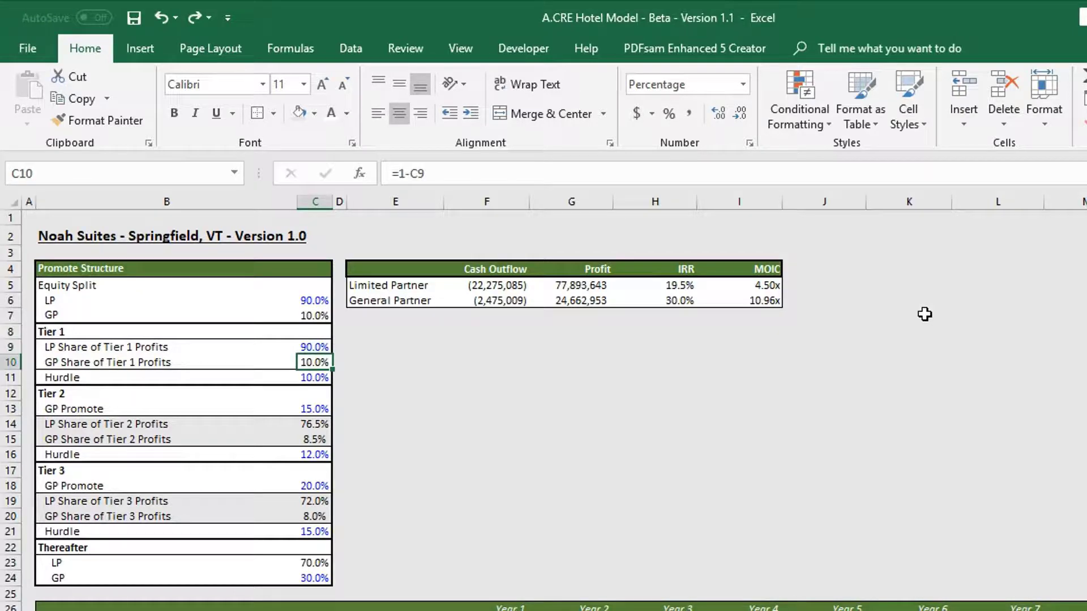
{"action": "key", "text": "Down"}
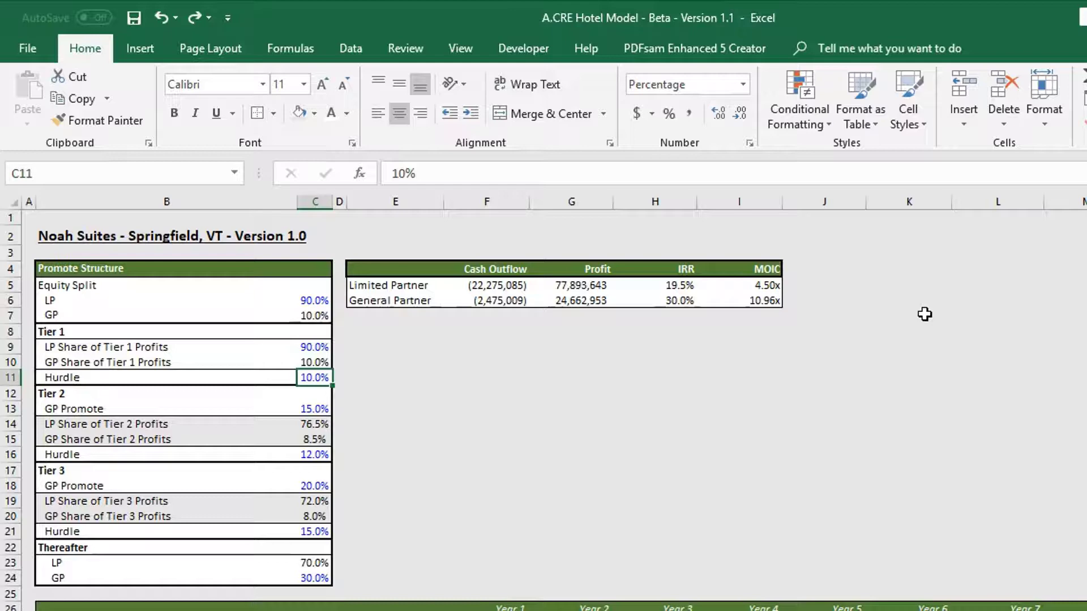
{"action": "key", "text": "Left"}
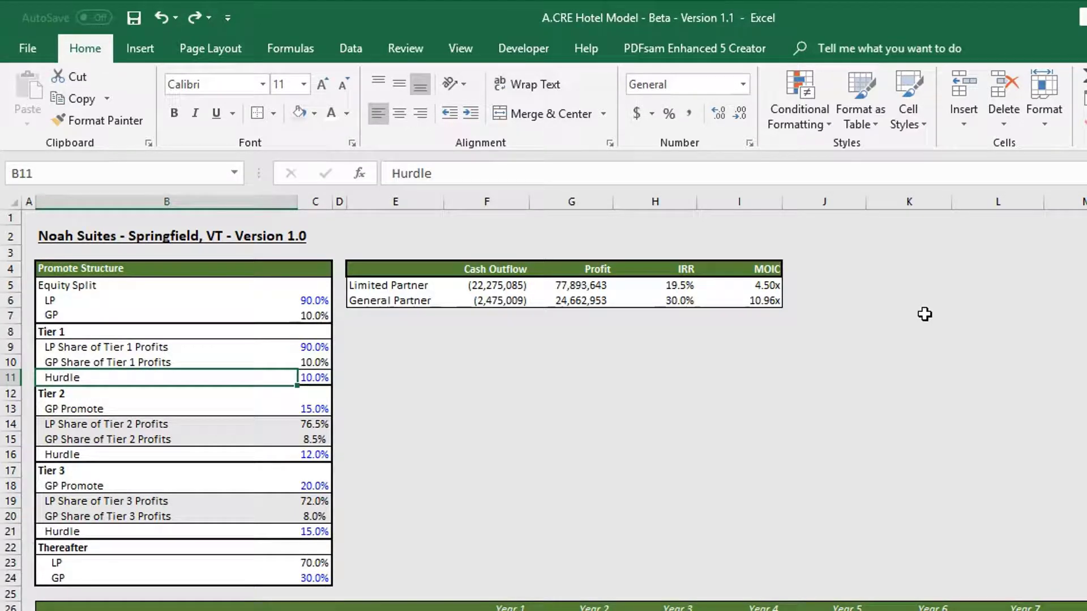
{"action": "key", "text": "Right"}
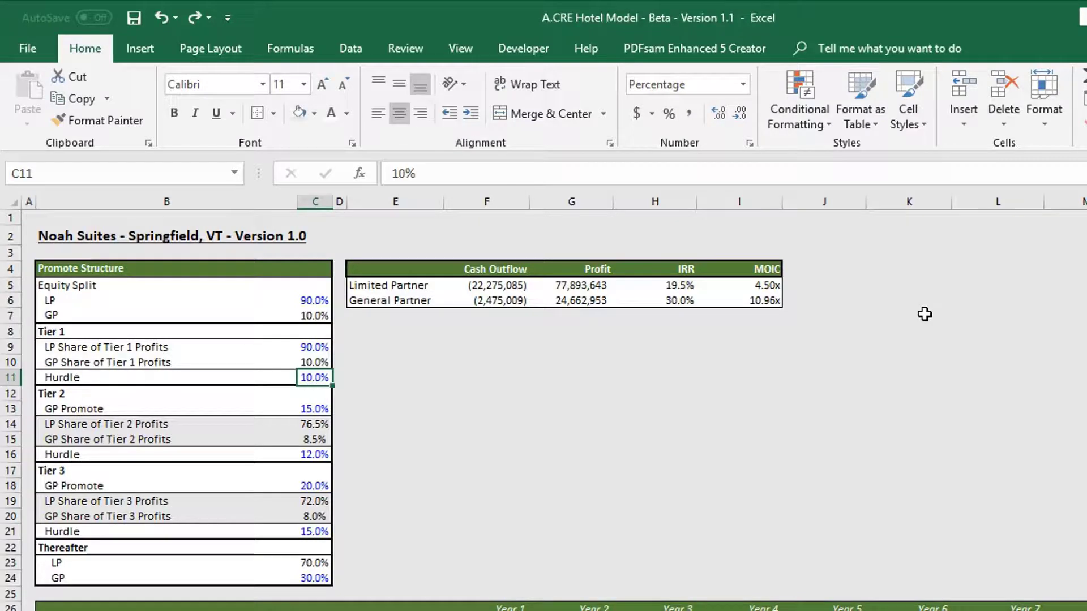
{"action": "key", "text": "Down"}
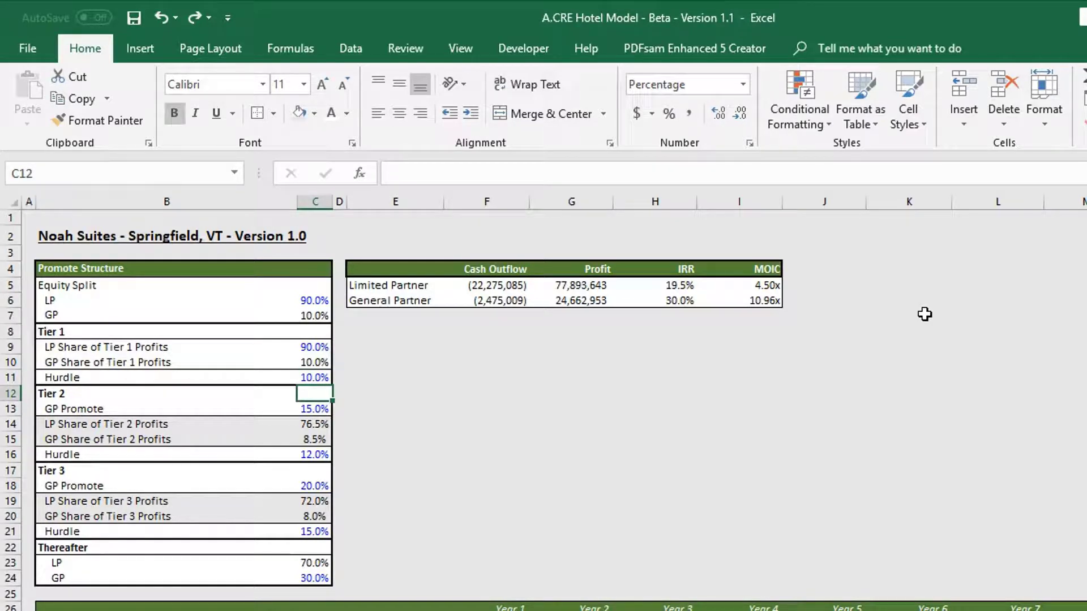
Step: Zoom out and AutoFit column C so the LP and sponsor Tier 1 IRRs display
{"action": "scroll", "coordinate": [617, 552], "scroll_direction": "down", "scroll_amount": 2}
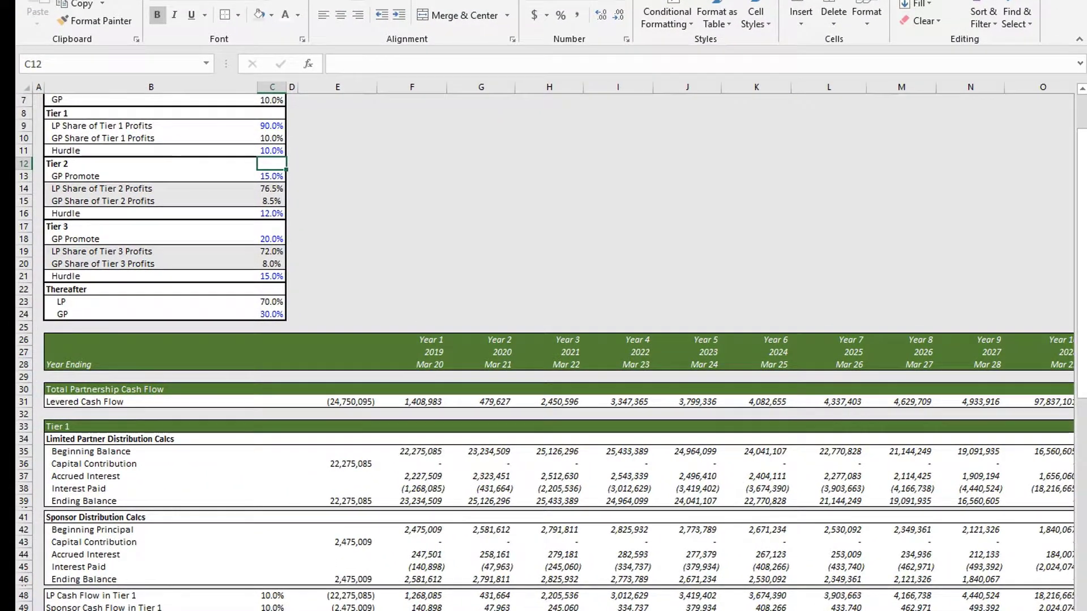
{"action": "left_click", "coordinate": [940, 610]}
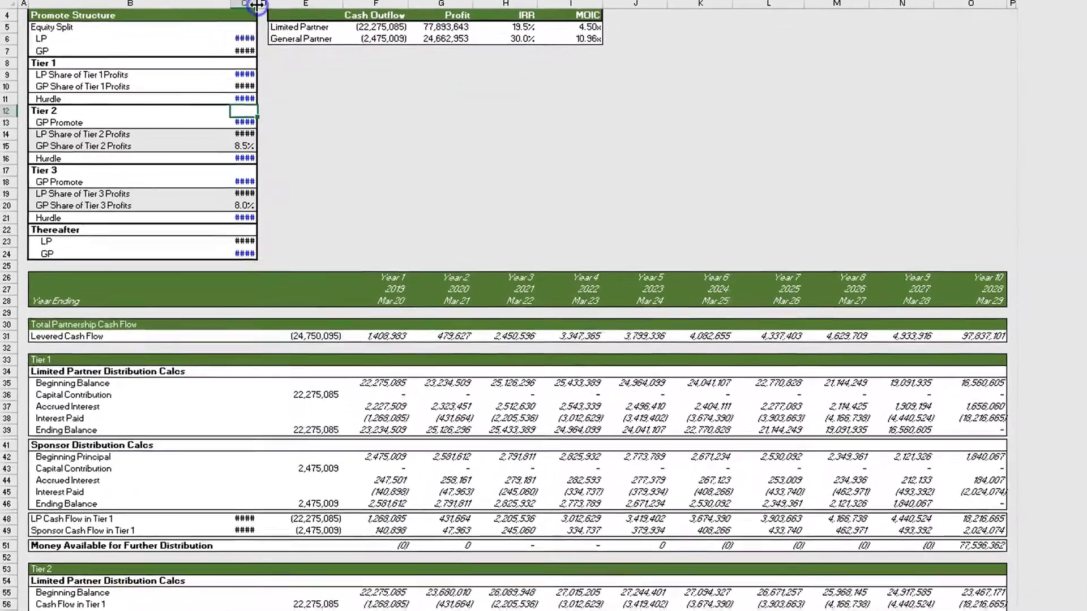
{"action": "double_click", "coordinate": [258, 4]}
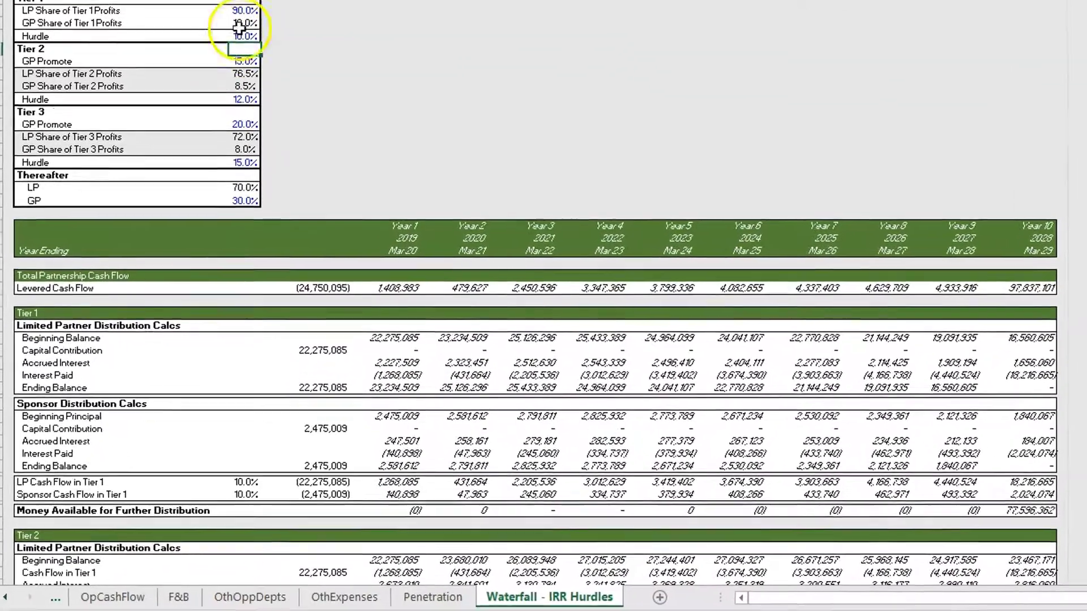
{"action": "left_click", "coordinate": [228, 532]}
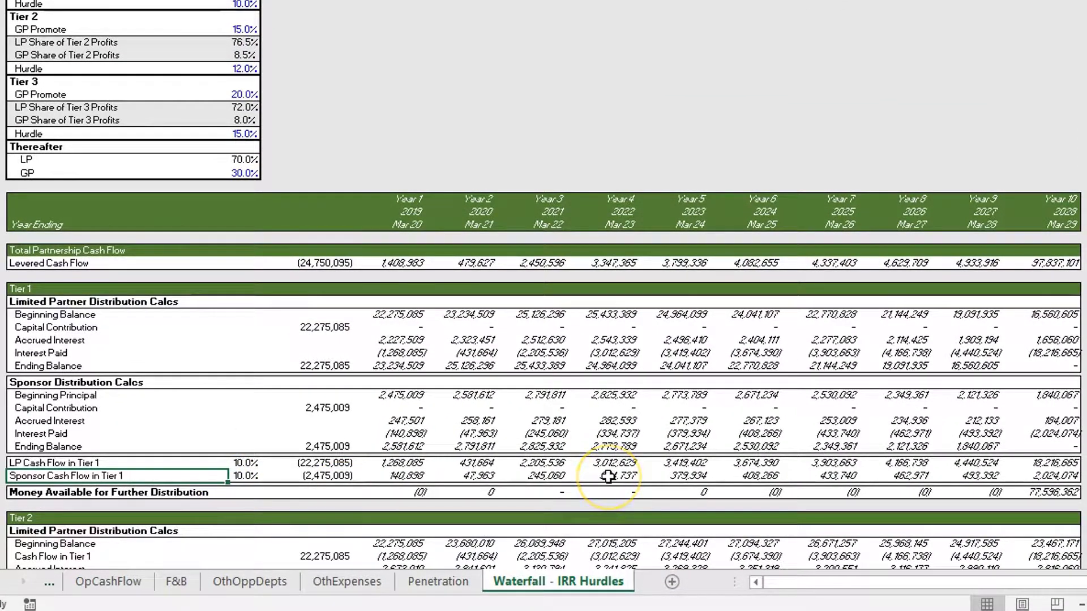
{"action": "key", "text": "Up"}
{"action": "key", "text": "Right"}
{"action": "key", "text": "Down"}
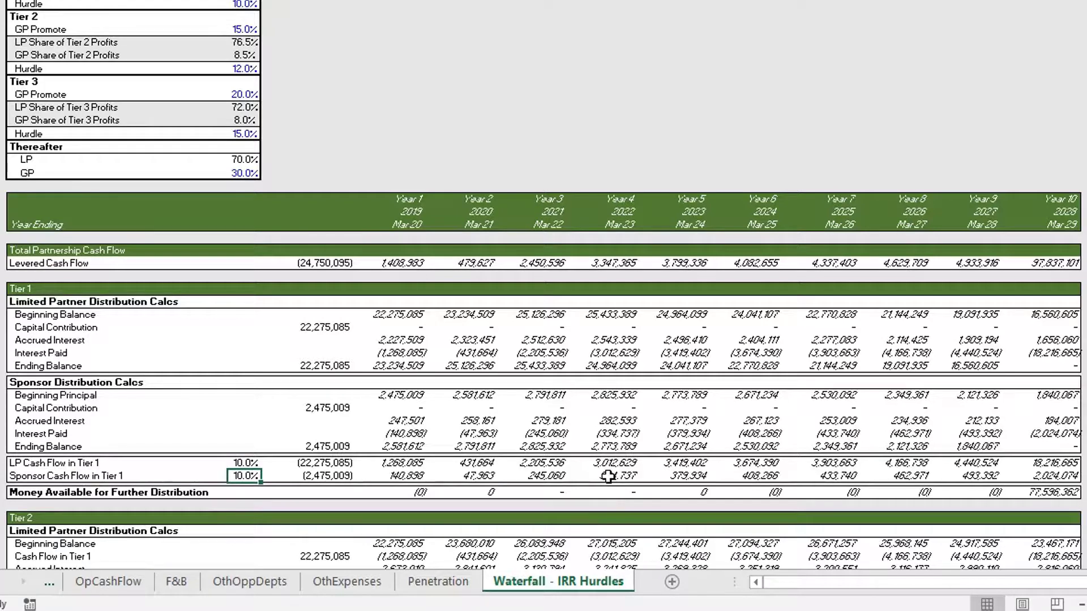
Step: Inspect the LP Tier 1 IRR formula and trace Money Available to Year 10's 77,596,362
{"action": "key", "text": "Up"}
{"action": "key", "text": "F2"}
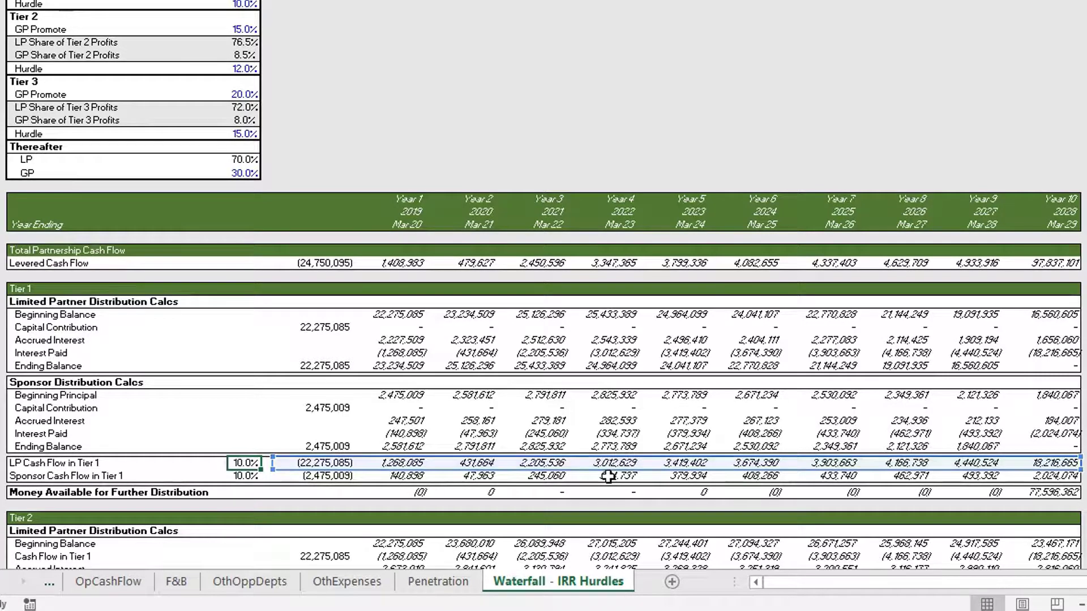
{"action": "key", "text": "Return"}
{"action": "key", "text": "Down"}
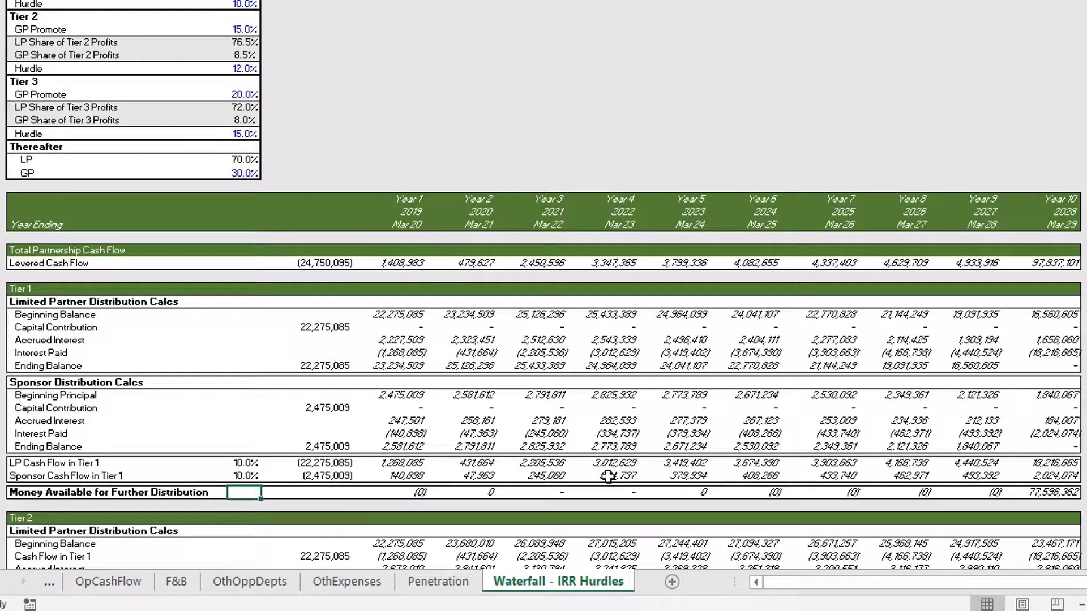
{"action": "key", "text": "Right"}
{"action": "key", "text": "Right"}
{"action": "key", "text": "ctrl+Right"}
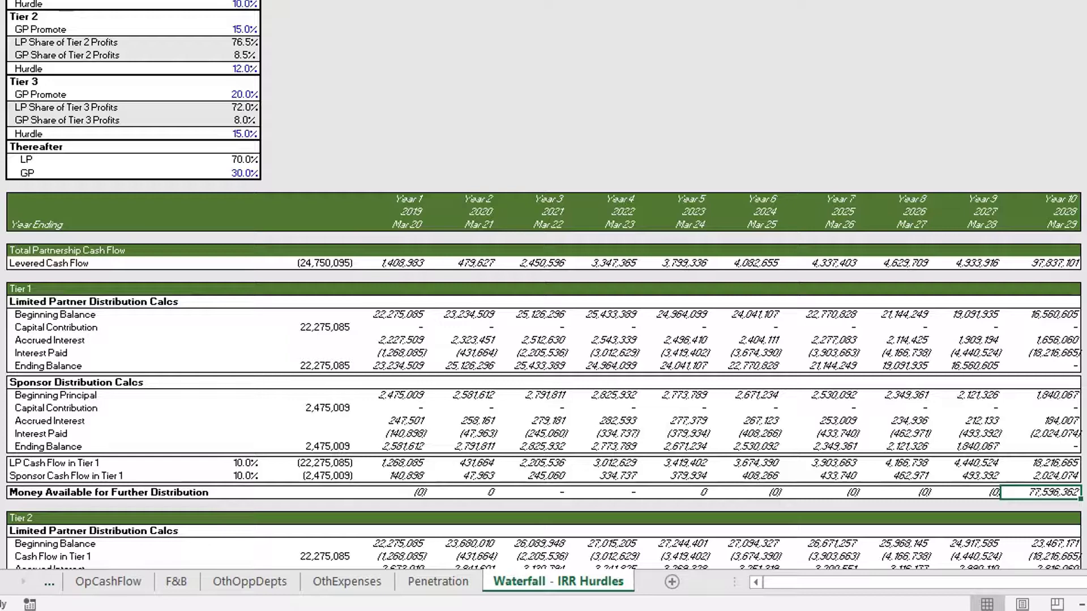
{"action": "left_click", "coordinate": [1086, 605]}
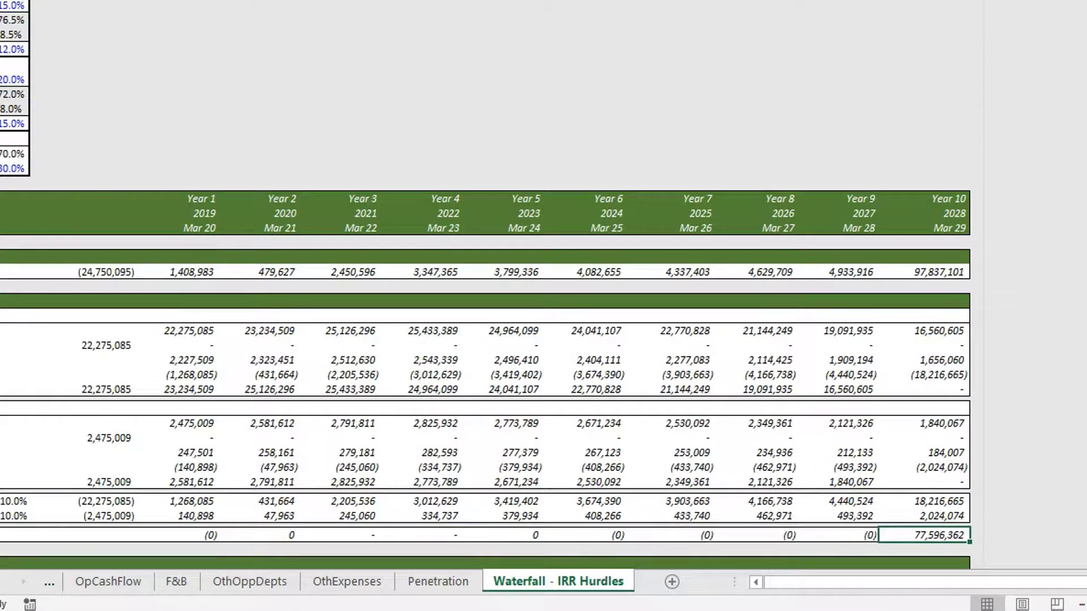
{"action": "key", "text": "ctrl+Left"}
{"action": "key", "text": "ctrl+Left"}
{"action": "key", "text": "ctrl+Left"}
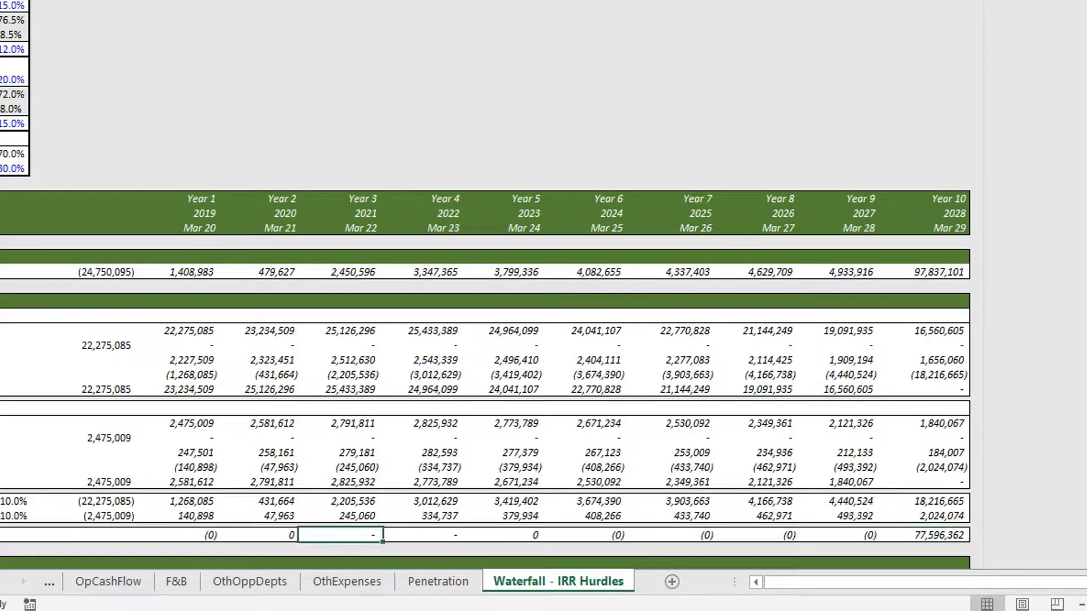
{"action": "key", "text": "ctrl+Up"}
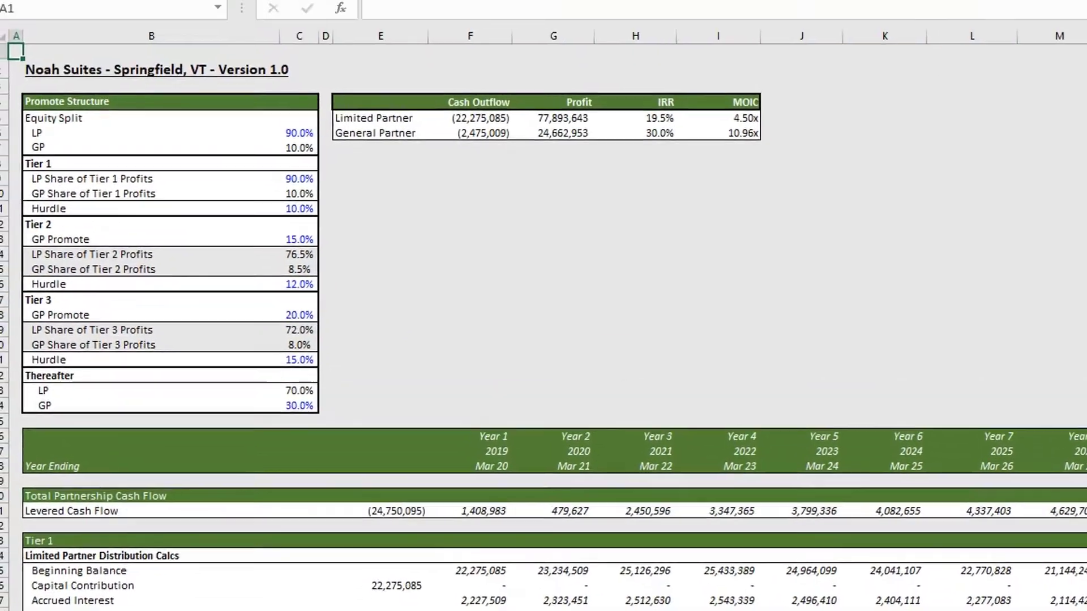
{"action": "key", "text": "Right"}
{"action": "key", "text": "Right"}
{"action": "key", "text": "Down"}
{"action": "key", "text": "Down"}
{"action": "key", "text": "Down"}
{"action": "key", "text": "Down"}
{"action": "key", "text": "Down"}
{"action": "key", "text": "Down"}
{"action": "key", "text": "Down"}
{"action": "key", "text": "Down"}
{"action": "key", "text": "Down"}
{"action": "key", "text": "Down"}
{"action": "key", "text": "Down"}
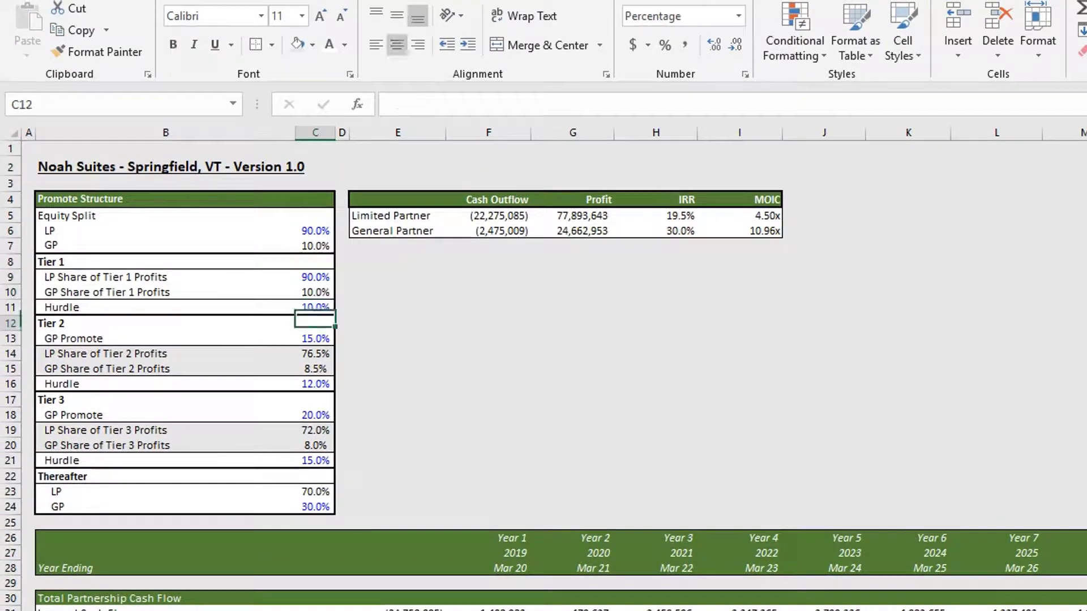
{"action": "key", "text": "Down"}
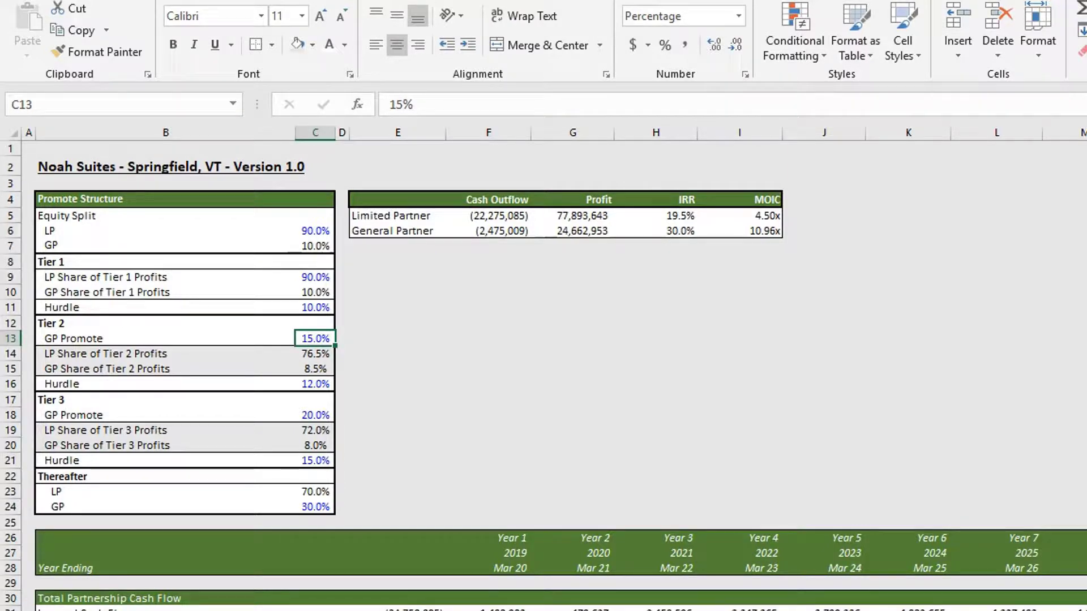
{"action": "left_click", "coordinate": [315, 369]}
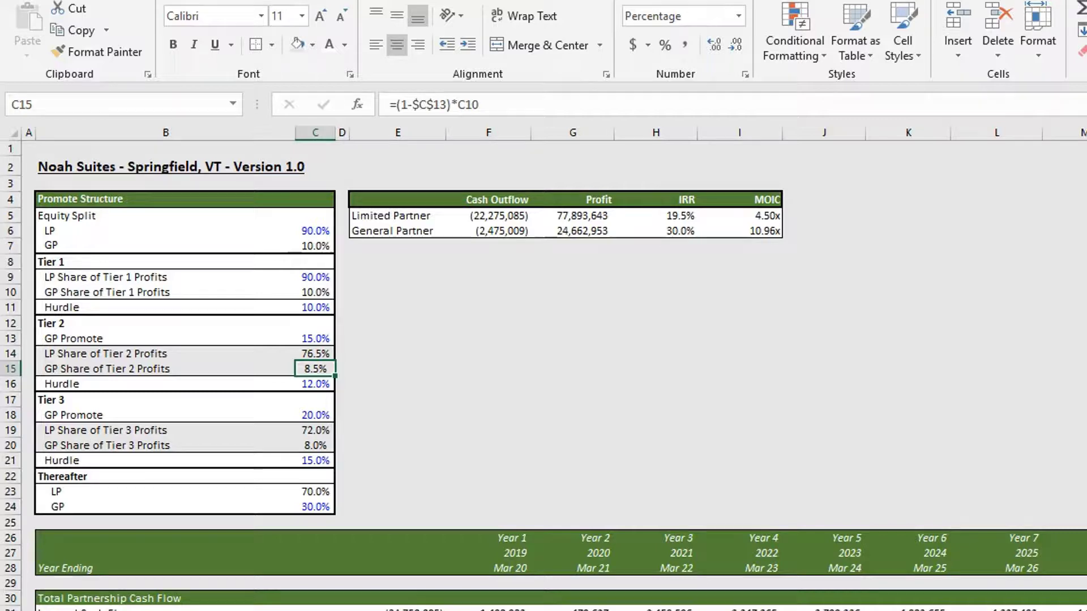
{"action": "left_click", "coordinate": [315, 353]}
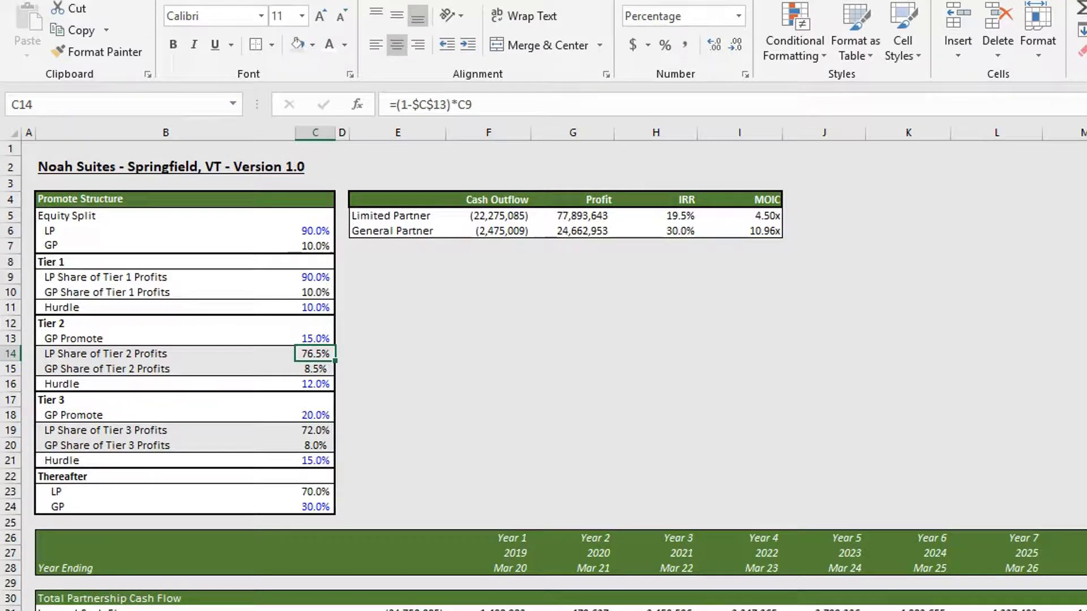
{"action": "key", "text": "Left"}
{"action": "key", "text": "Right"}
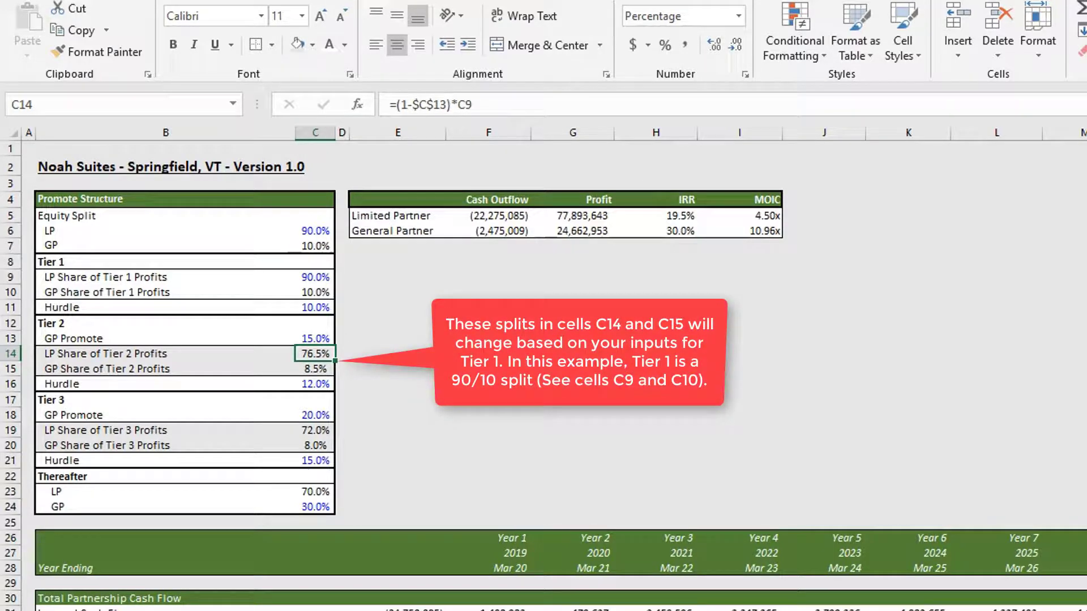
{"action": "key", "text": "Down"}
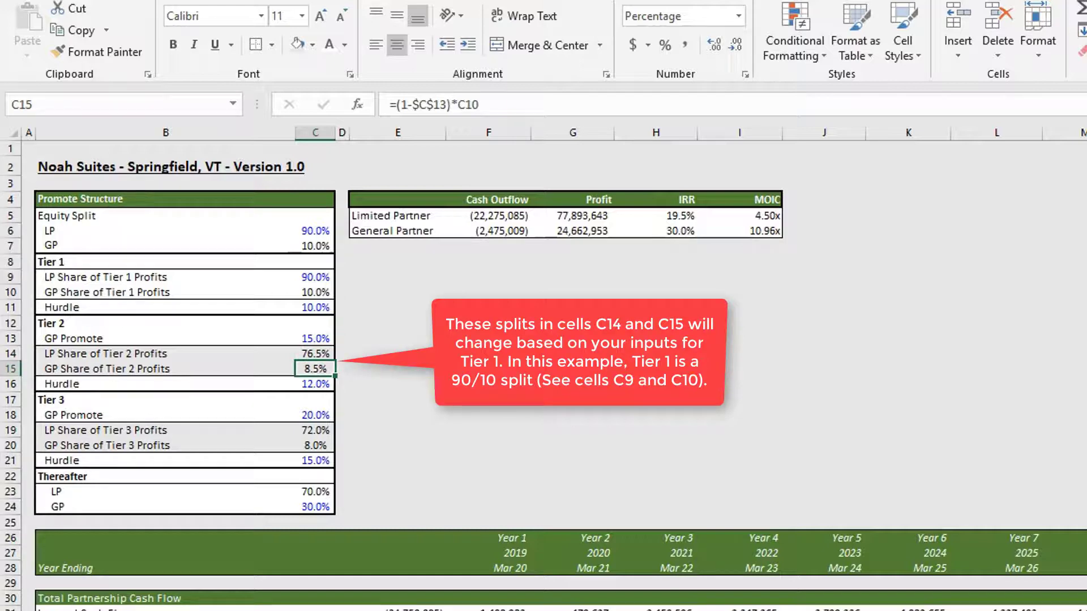
{"action": "key", "text": "Up"}
{"action": "key", "text": "Up"}
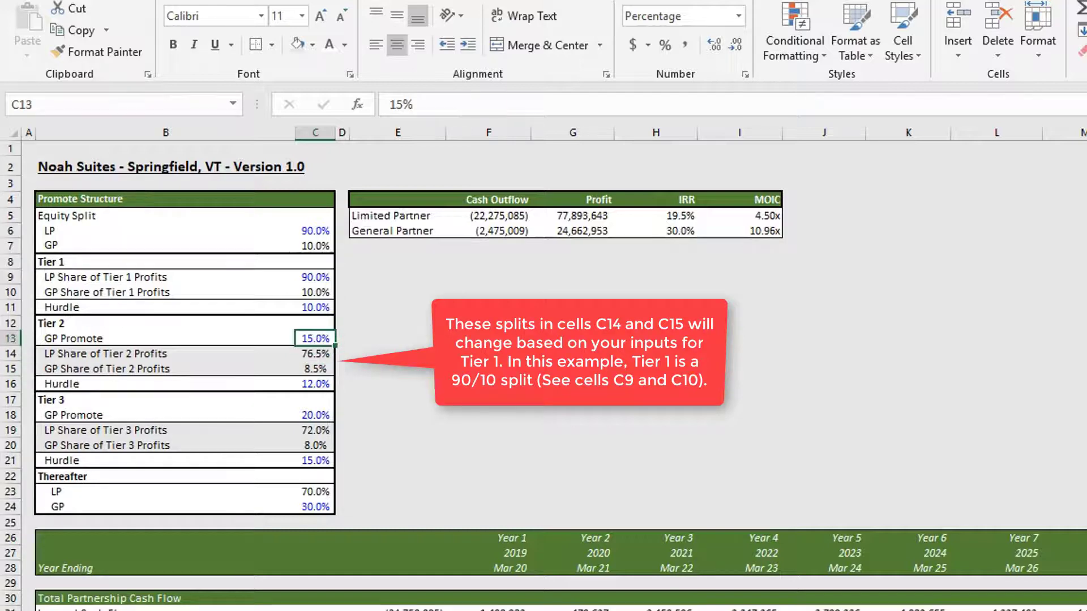
{"action": "key", "text": "shift+Down"}
{"action": "key", "text": "shift+Down"}
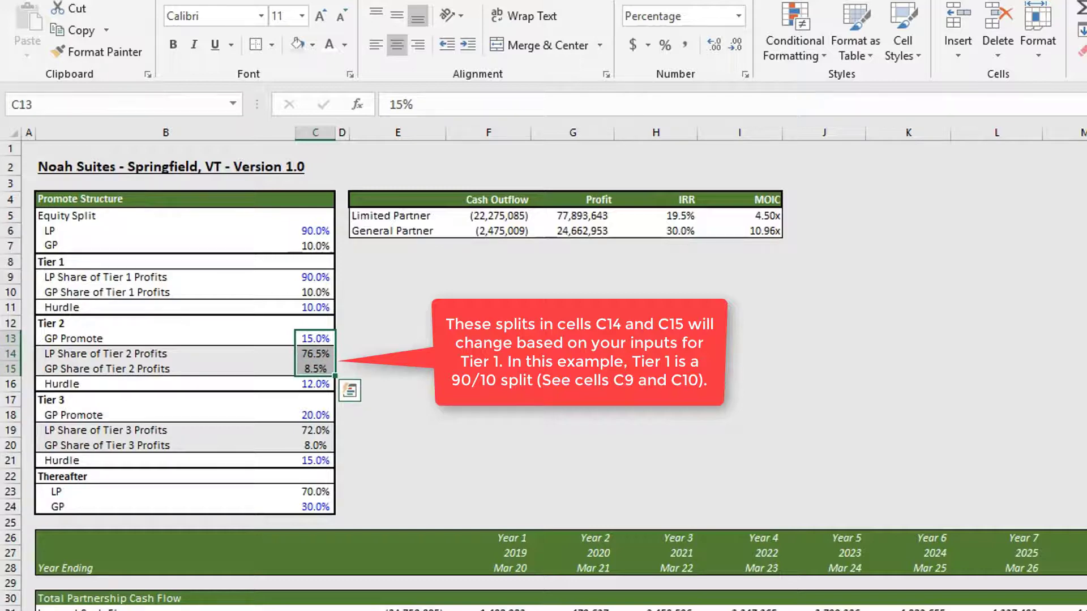
{"action": "key", "text": "Left"}
{"action": "key", "text": "Down"}
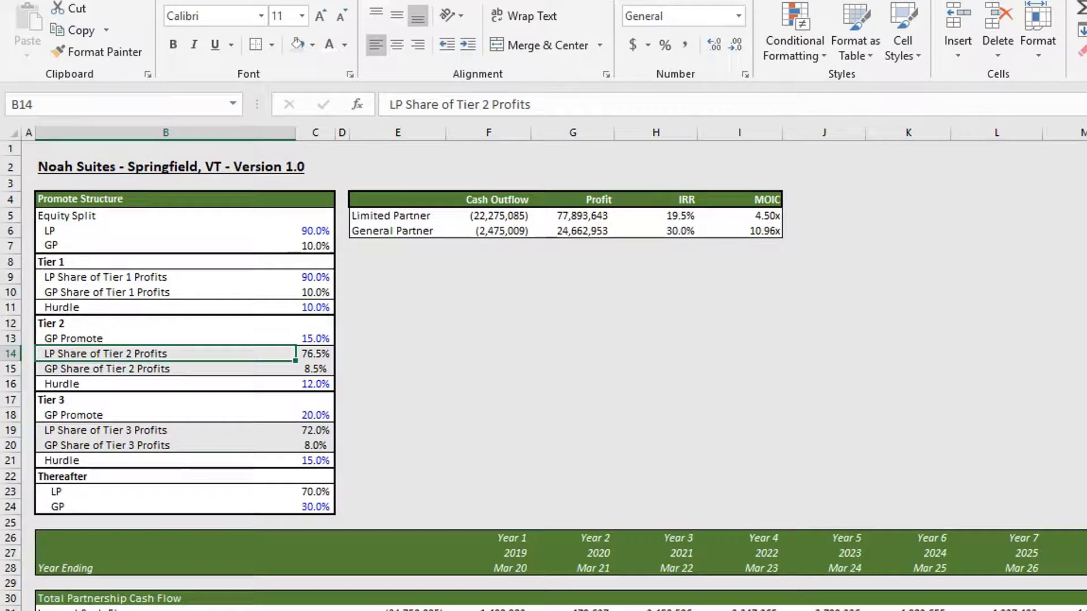
Step: Review the 12% Tier 2 hurdle, 15% Tier 2 GP promote and the GP/LP share formulas in C10–C14
{"action": "key", "text": "Down"}
{"action": "key", "text": "Down"}
{"action": "key", "text": "Right"}
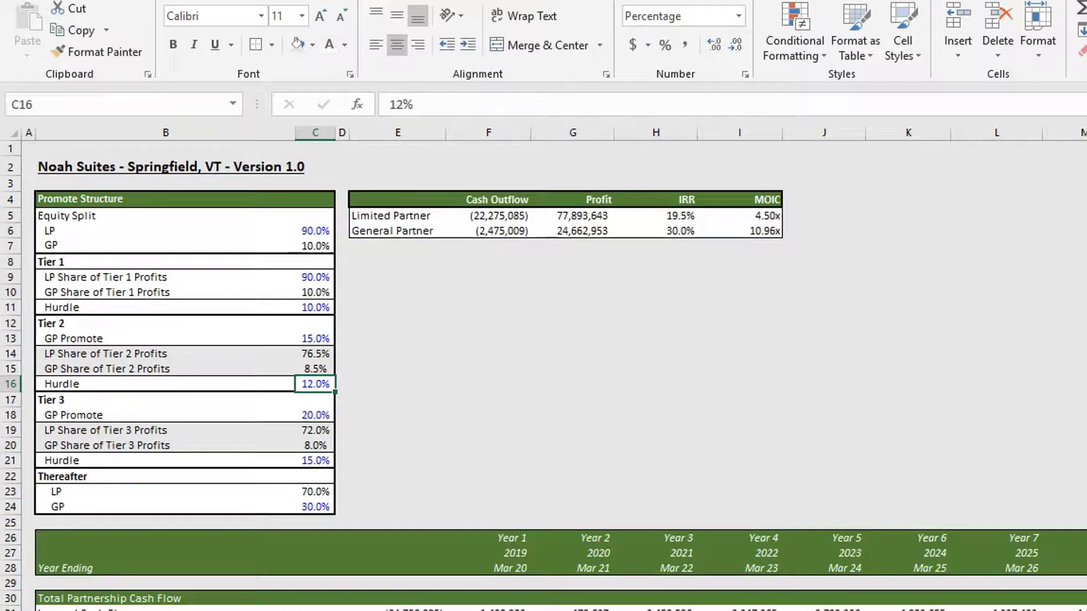
{"action": "key", "text": "Up"}
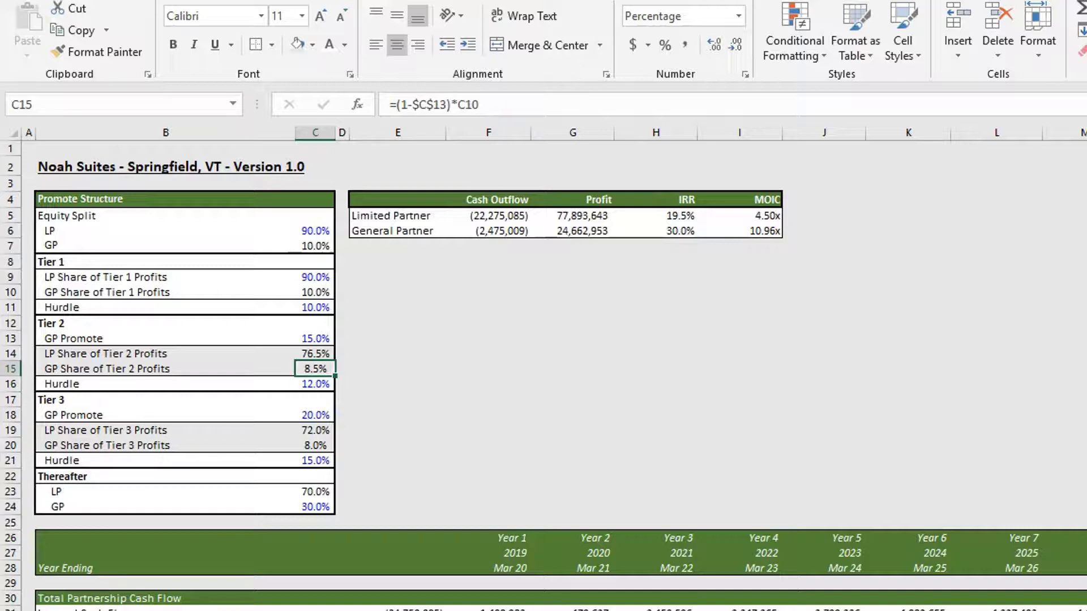
{"action": "key", "text": "Down"}
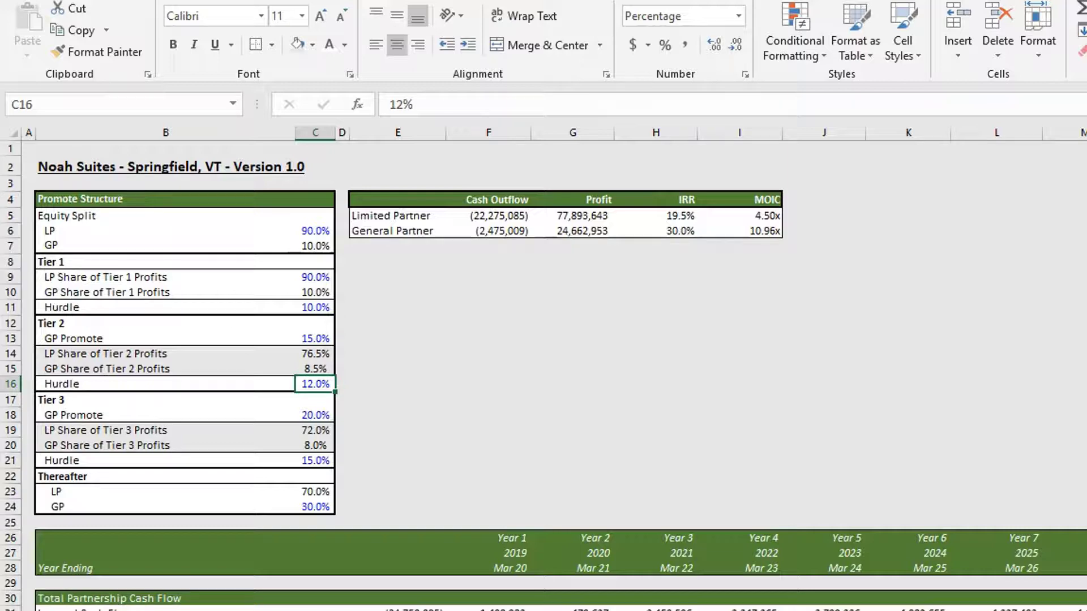
{"action": "key", "text": "Up"}
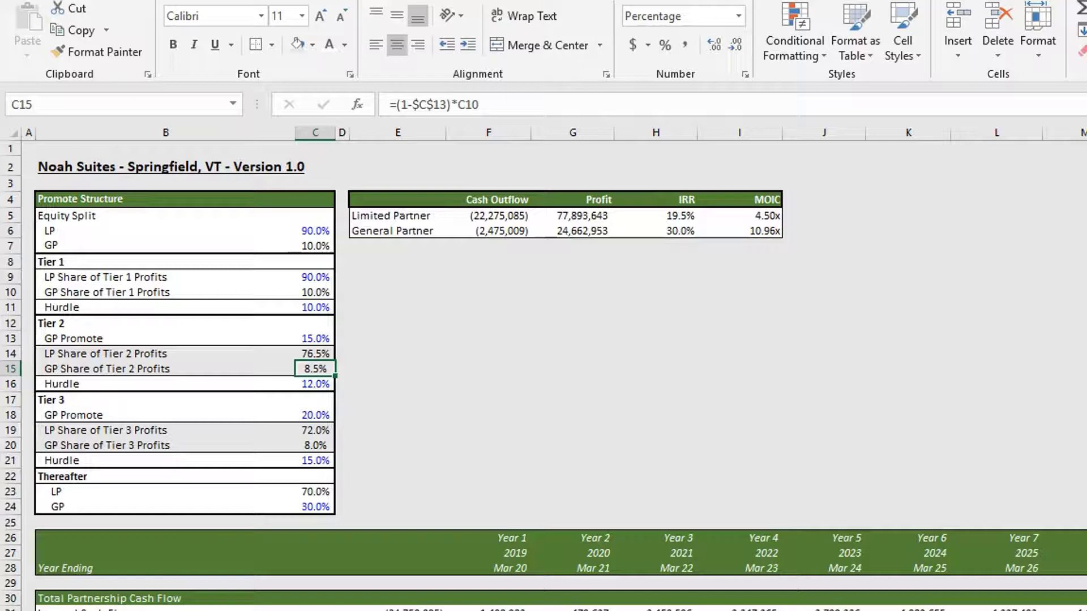
{"action": "key", "text": "Up"}
{"action": "key", "text": "Up"}
{"action": "key", "text": "Up"}
{"action": "key", "text": "Up"}
{"action": "key", "text": "Up"}
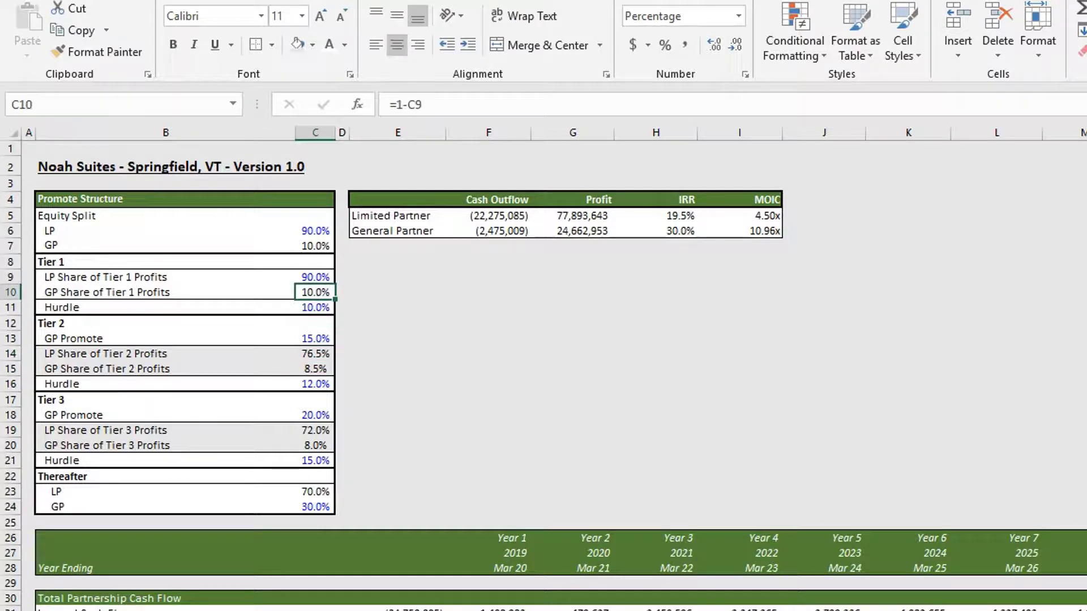
{"action": "key", "text": "Down"}
{"action": "key", "text": "Down"}
{"action": "key", "text": "Down"}
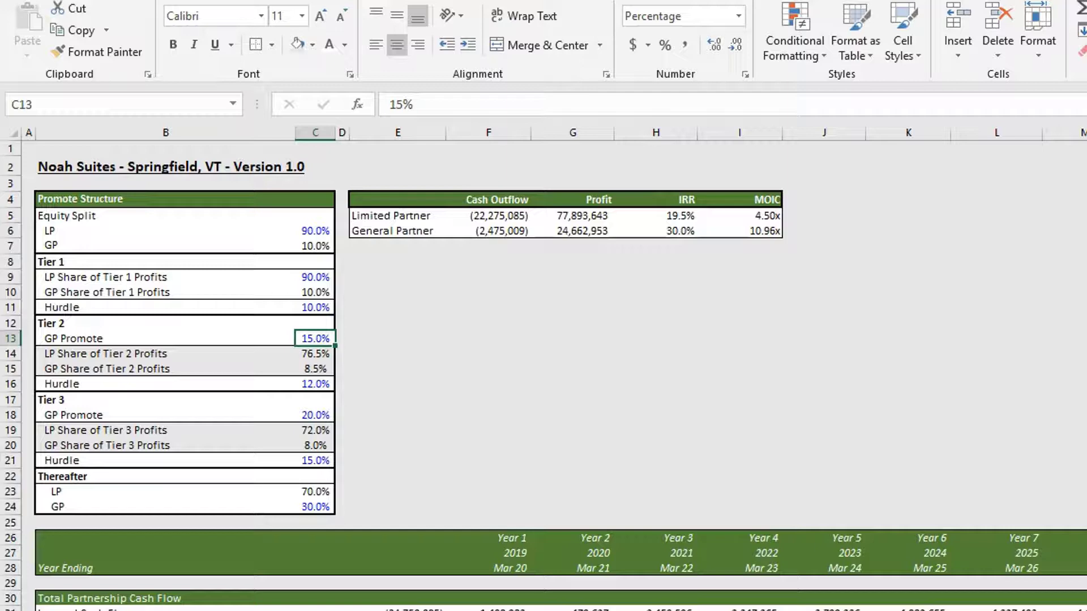
{"action": "key", "text": "Up"}
{"action": "key", "text": "Down"}
{"action": "key", "text": "Down"}
{"action": "key", "text": "Down"}
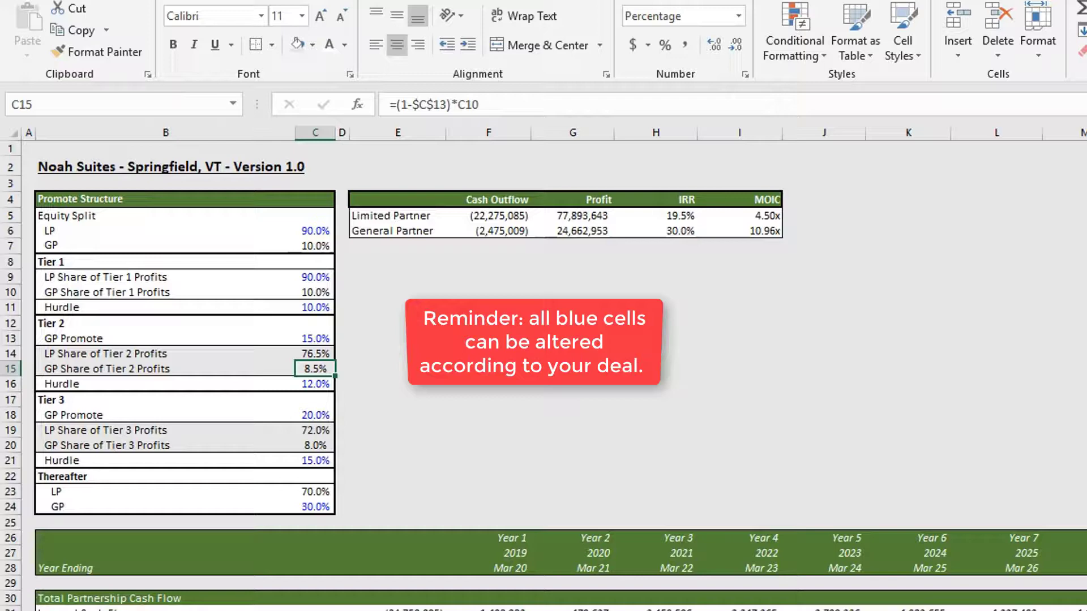
{"action": "key", "text": "Up"}
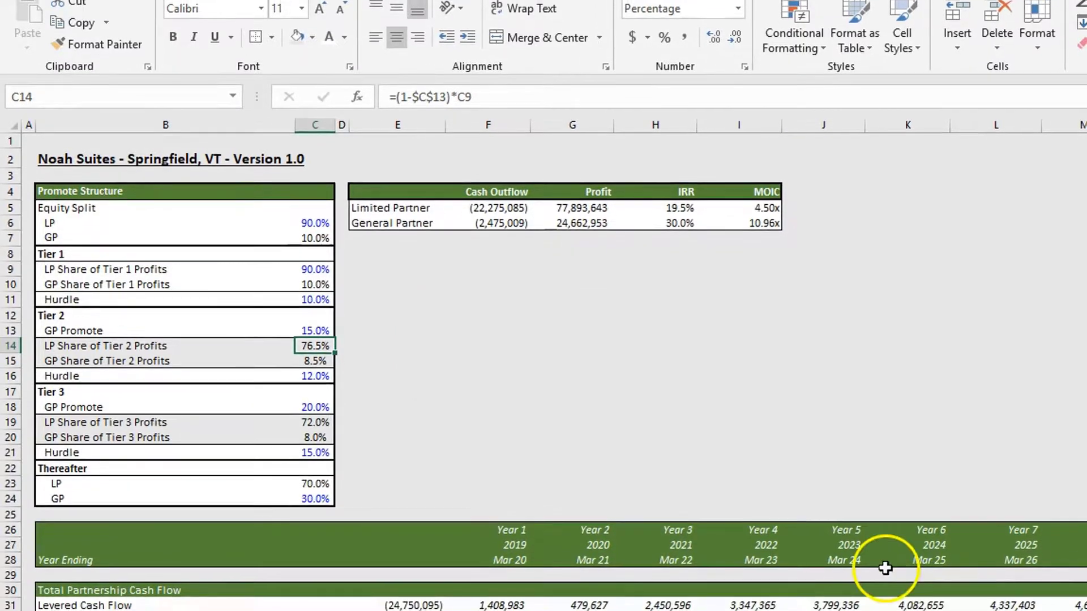
{"action": "scroll", "coordinate": [459, 436], "scroll_direction": "down", "scroll_amount": 9}
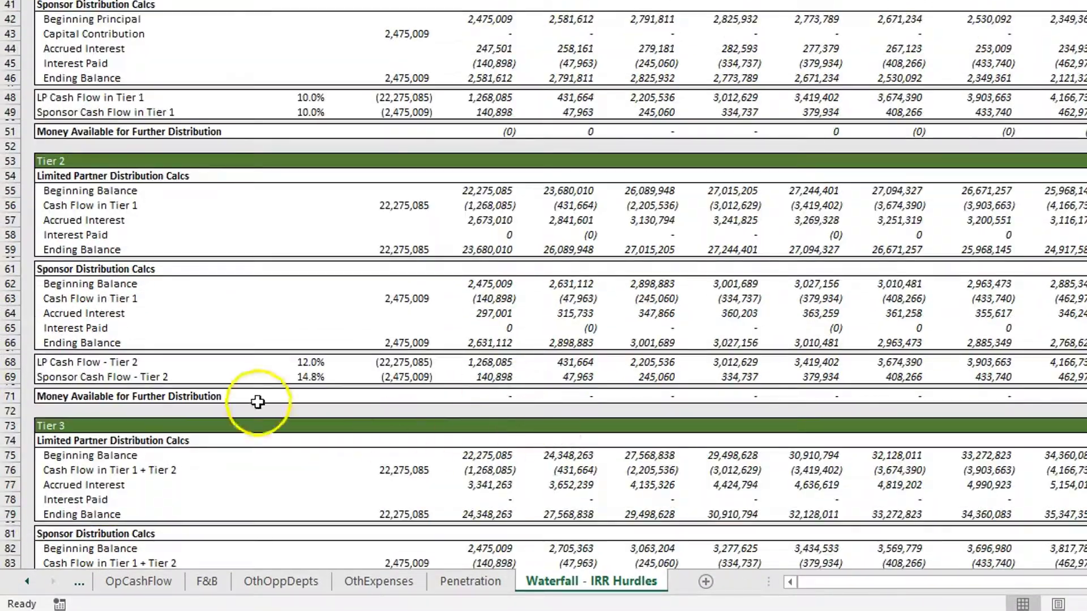
Step: Check the sponsor Tier 2 IRR of 14.8% and move into the sponsor Interest Paid values
{"action": "left_click", "coordinate": [334, 362]}
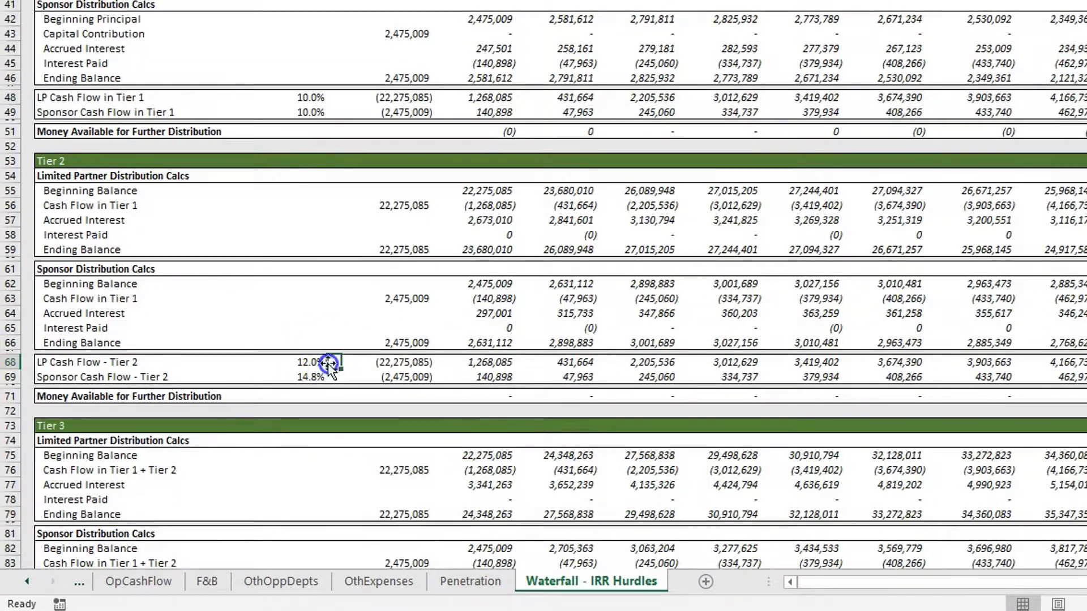
{"action": "key", "text": "Left"}
{"action": "key", "text": "Down"}
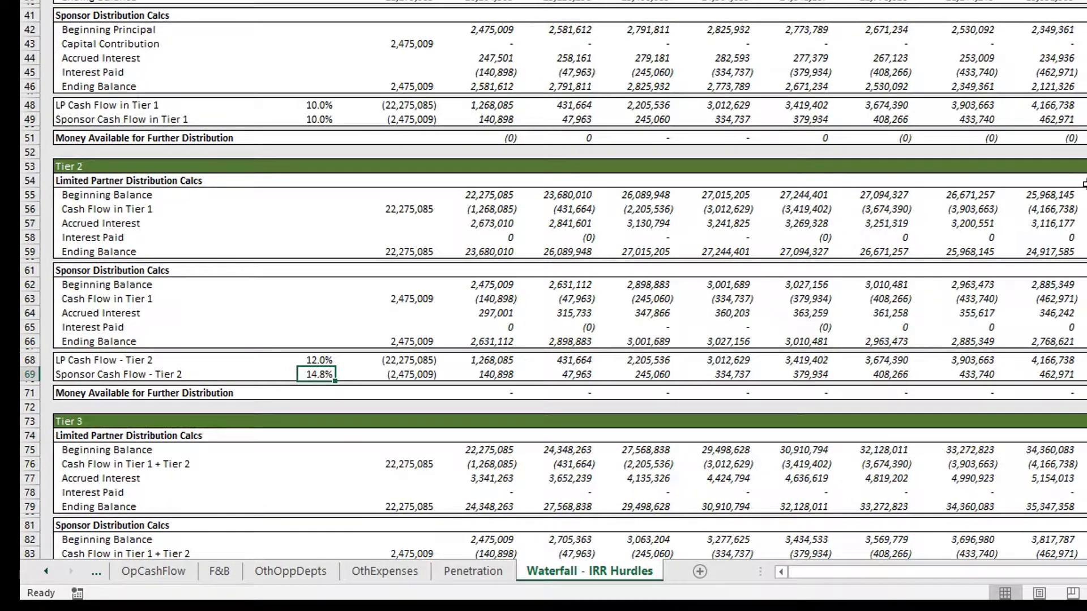
{"action": "key", "text": "Up"}
{"action": "key", "text": "Up"}
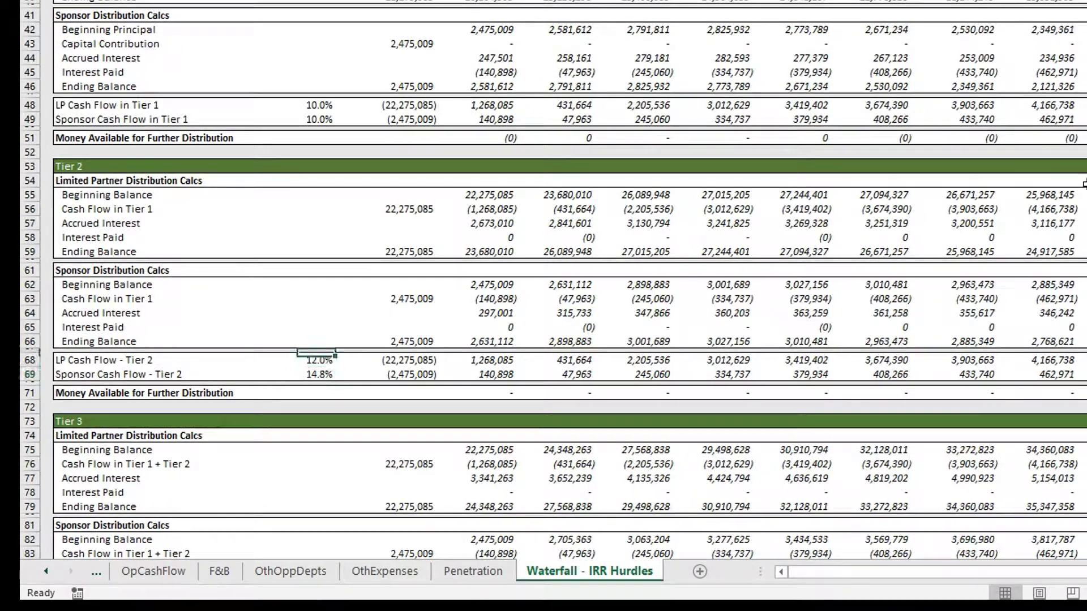
{"action": "key", "text": "Up"}
{"action": "key", "text": "Up"}
{"action": "key", "text": "Right"}
{"action": "key", "text": "Right"}
{"action": "key", "text": "Right"}
{"action": "key", "text": "Right"}
{"action": "key", "text": "Right"}
{"action": "key", "text": "Right"}
{"action": "key", "text": "Right"}
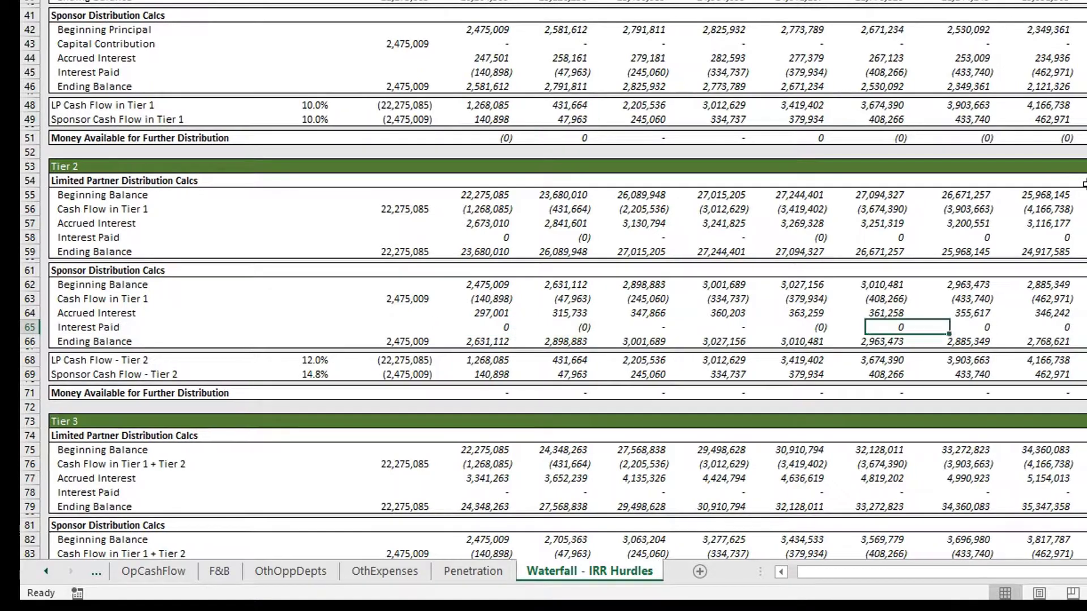
Step: Run along the Interest Paid row 65 to the last year, then jump back to the top
{"action": "key", "text": "ctrl+Right"}
{"action": "key", "text": "ctrl+Right"}
{"action": "key", "text": "ctrl+Left"}
{"action": "key", "text": "ctrl+Left"}
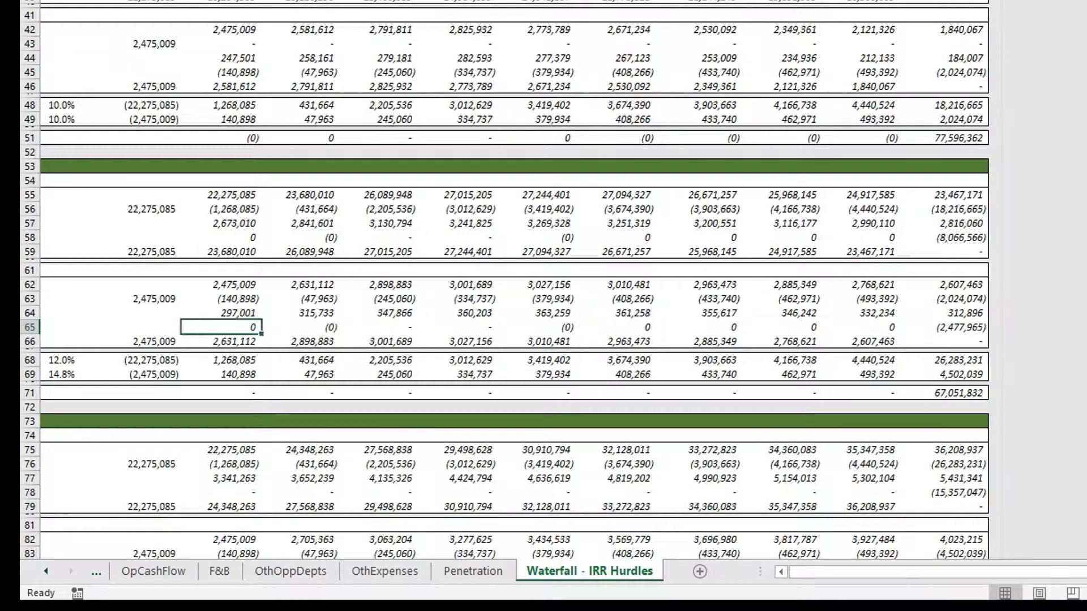
{"action": "key", "text": "ctrl+Left"}
{"action": "key", "text": "ctrl+Left"}
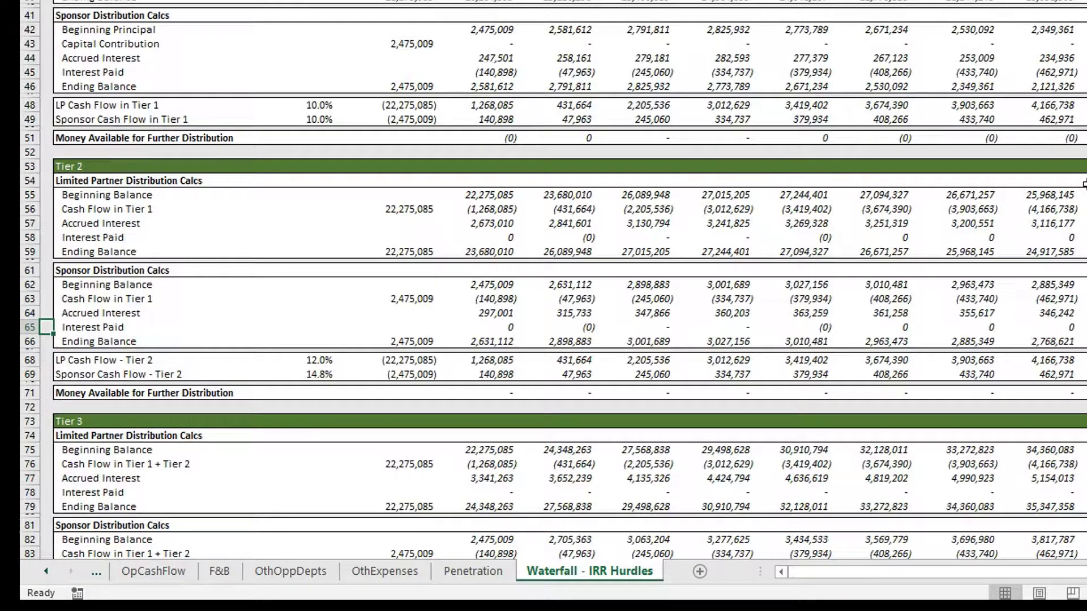
{"action": "key", "text": "Right"}
{"action": "key", "text": "Right"}
{"action": "key", "text": "Right"}
{"action": "key", "text": "Right"}
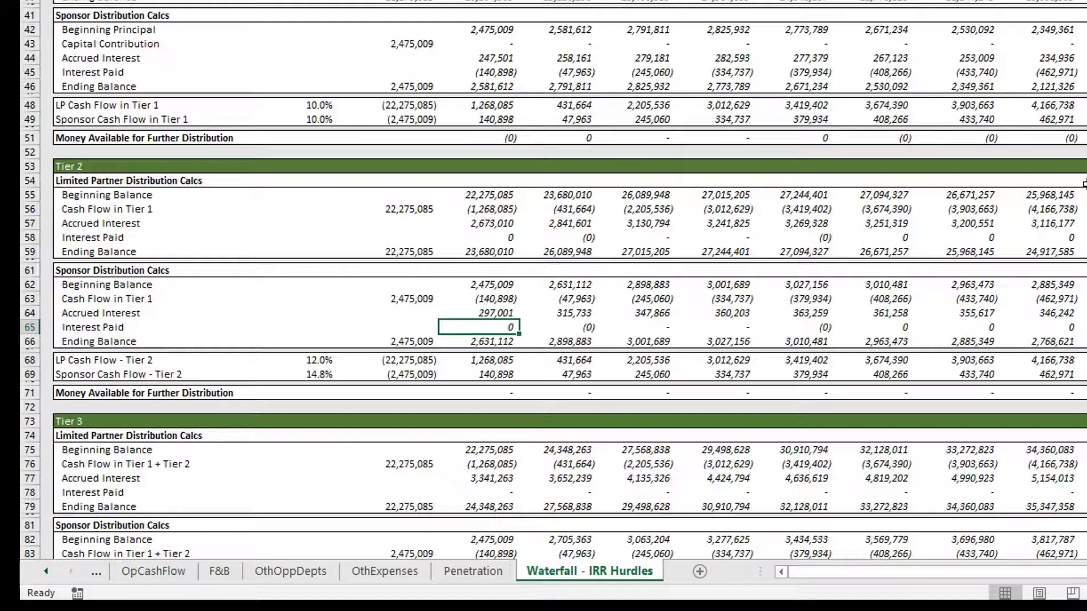
{"action": "key", "text": "ctrl+Left"}
{"action": "key", "text": "ctrl+Left"}
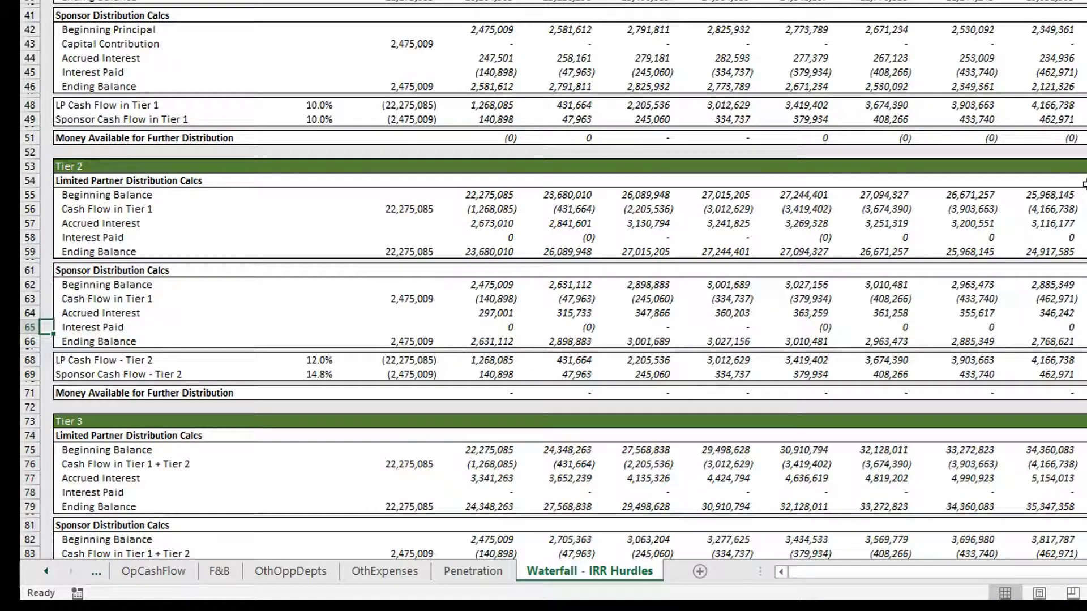
{"action": "key", "text": "ctrl+Up"}
{"action": "key", "text": "Down"}
{"action": "key", "text": "Down"}
{"action": "key", "text": "Down"}
{"action": "key", "text": "Down"}
{"action": "key", "text": "Down"}
{"action": "key", "text": "Down"}
{"action": "key", "text": "Down"}
{"action": "key", "text": "Down"}
{"action": "key", "text": "Down"}
{"action": "key", "text": "Down"}
{"action": "key", "text": "Down"}
{"action": "key", "text": "Down"}
{"action": "key", "text": "Down"}
{"action": "key", "text": "Down"}
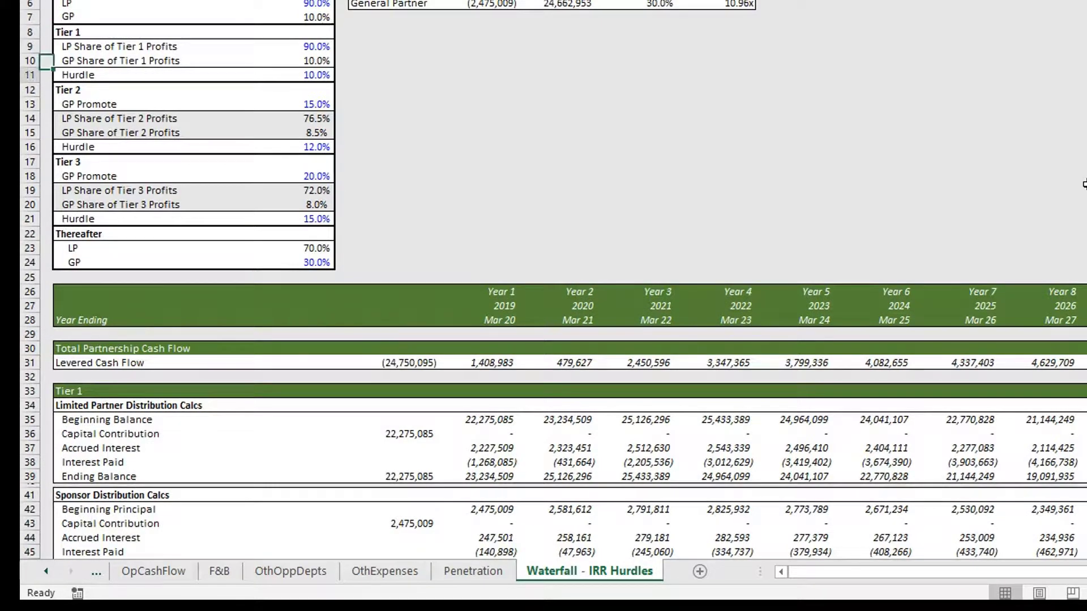
{"action": "key", "text": "Right"}
{"action": "key", "text": "Down"}
{"action": "key", "text": "Down"}
{"action": "key", "text": "Down"}
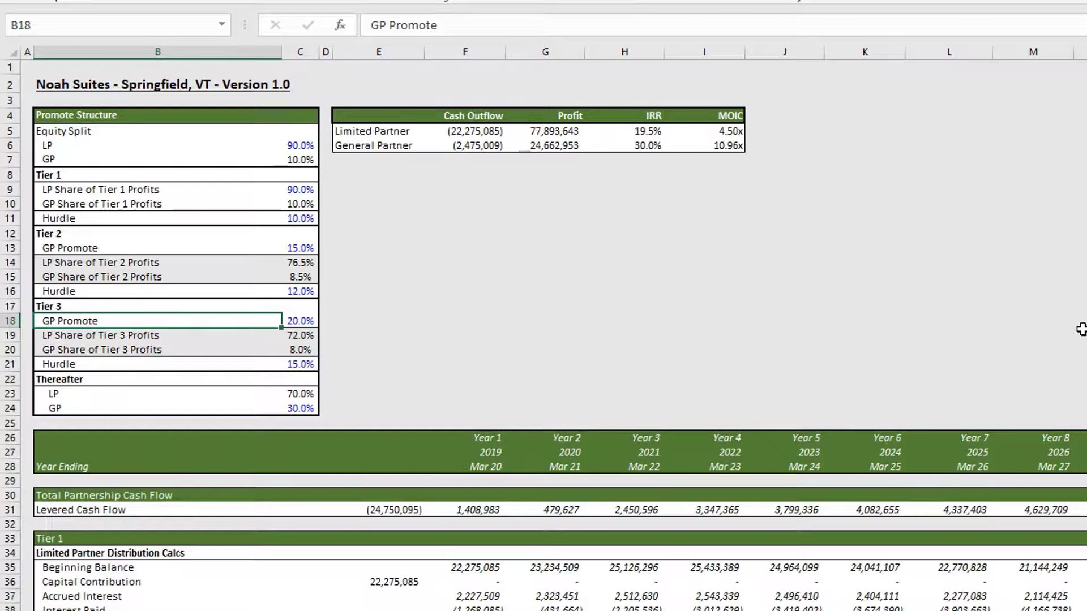
{"action": "key", "text": "Right"}
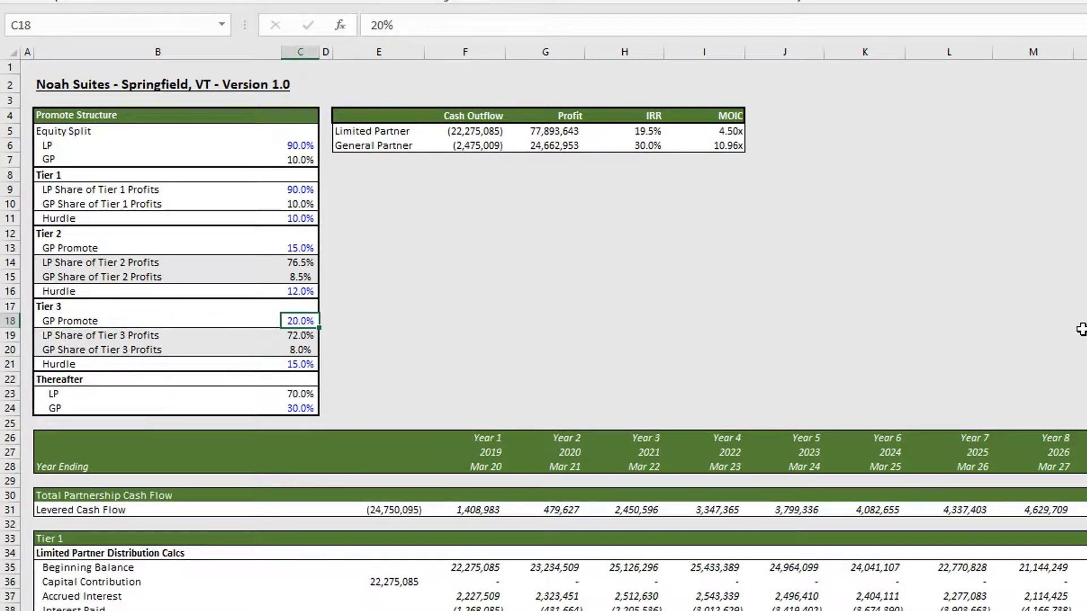
{"action": "key", "text": "Up"}
{"action": "key", "text": "Up"}
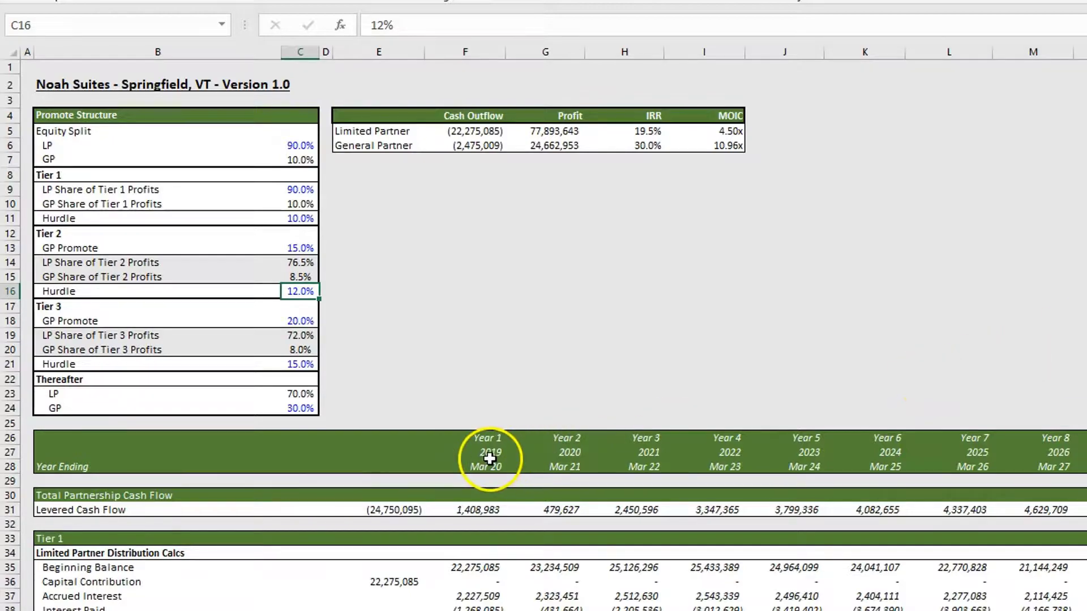
{"action": "scroll", "coordinate": [462, 412], "scroll_direction": "down", "scroll_amount": 3}
{"action": "scroll", "coordinate": [462, 378], "scroll_direction": "down", "scroll_amount": 8}
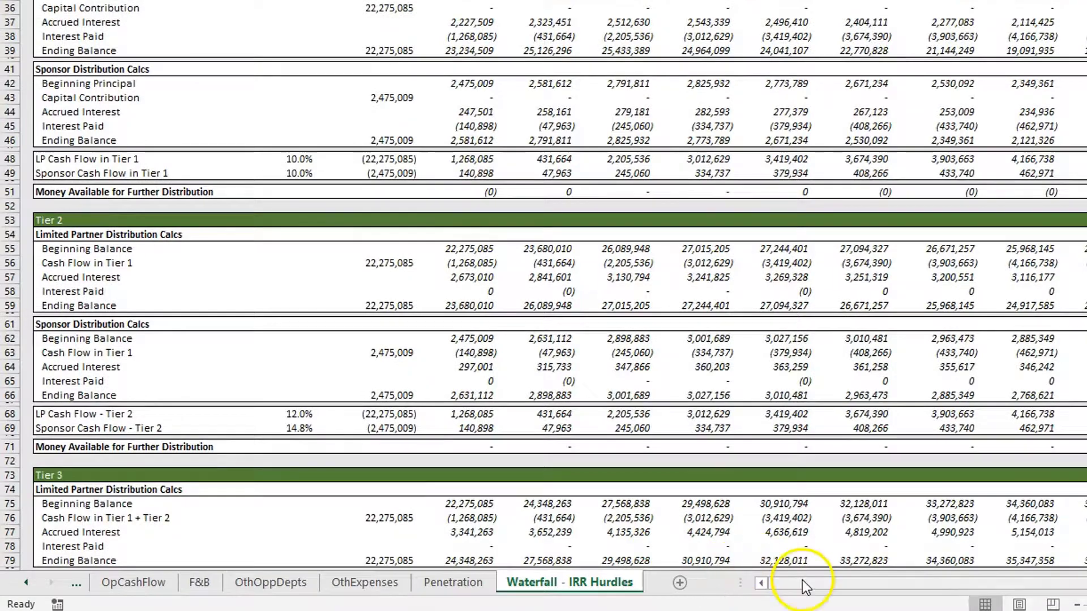
{"action": "left_click_drag", "start_coordinate": [804, 587], "coordinate": [844, 582]}
{"action": "left_click", "coordinate": [940, 448]}
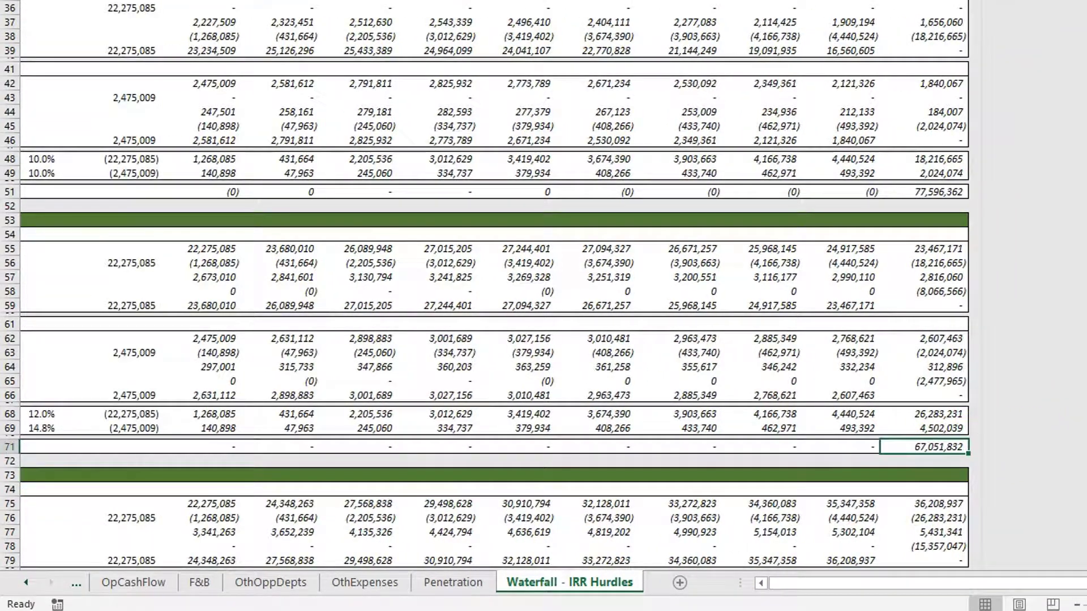
{"action": "key", "text": "ctrl+Home"}
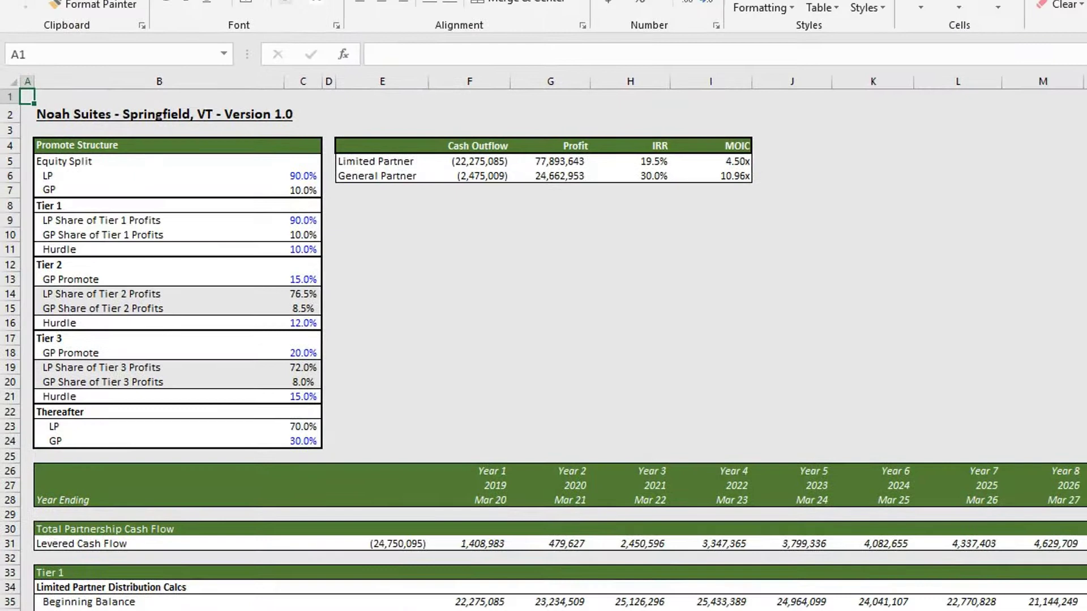
{"action": "left_click", "coordinate": [235, 367]}
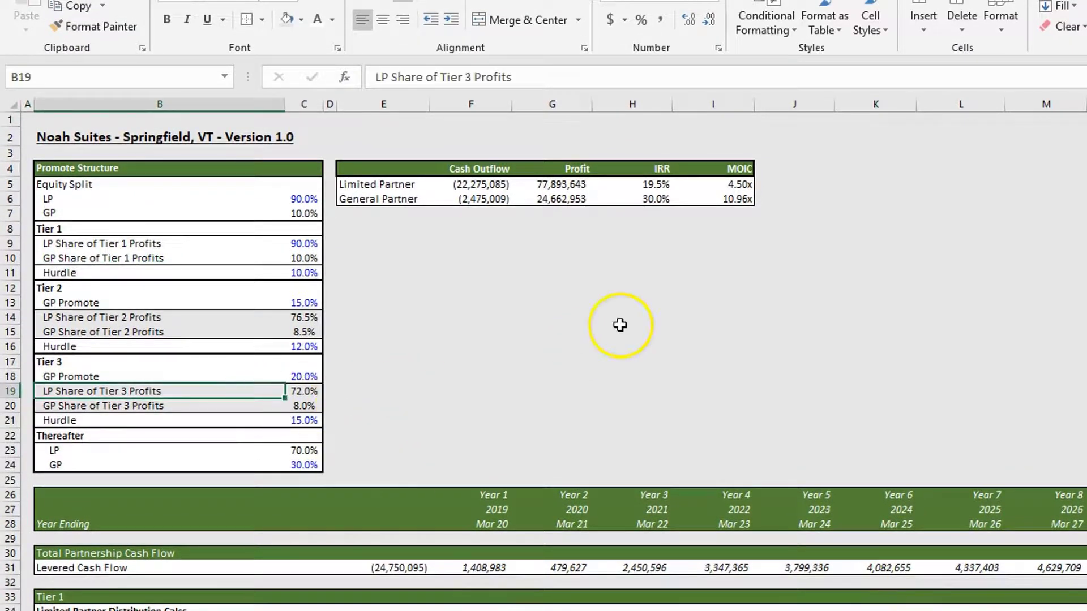
{"action": "key", "text": "Up"}
{"action": "key", "text": "Up"}
{"action": "key", "text": "Up"}
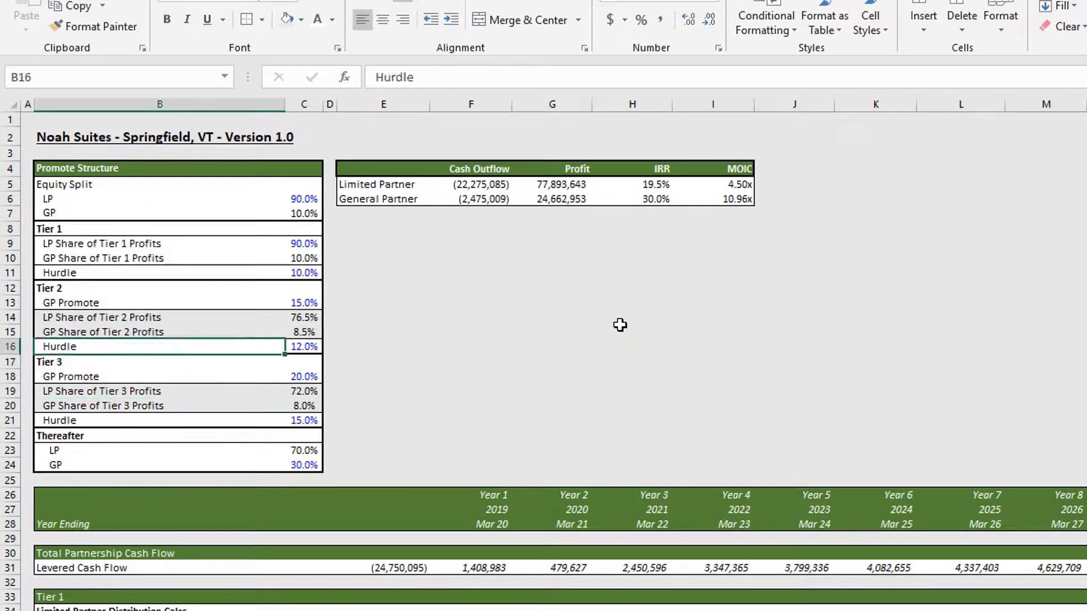
{"action": "key", "text": "Right"}
{"action": "key", "text": "Down"}
{"action": "key", "text": "Down"}
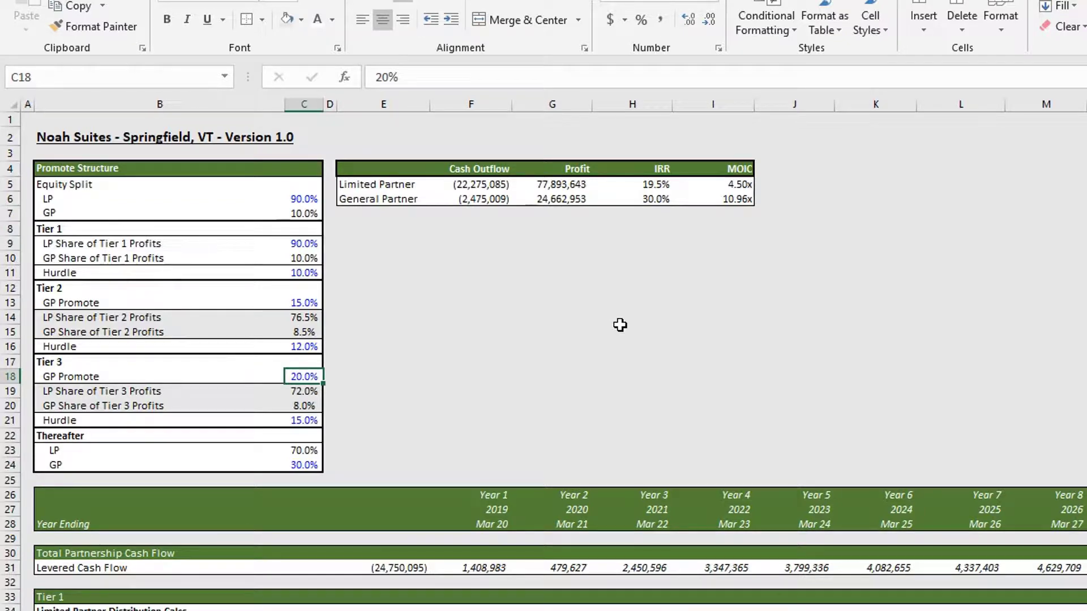
{"action": "key", "text": "Down"}
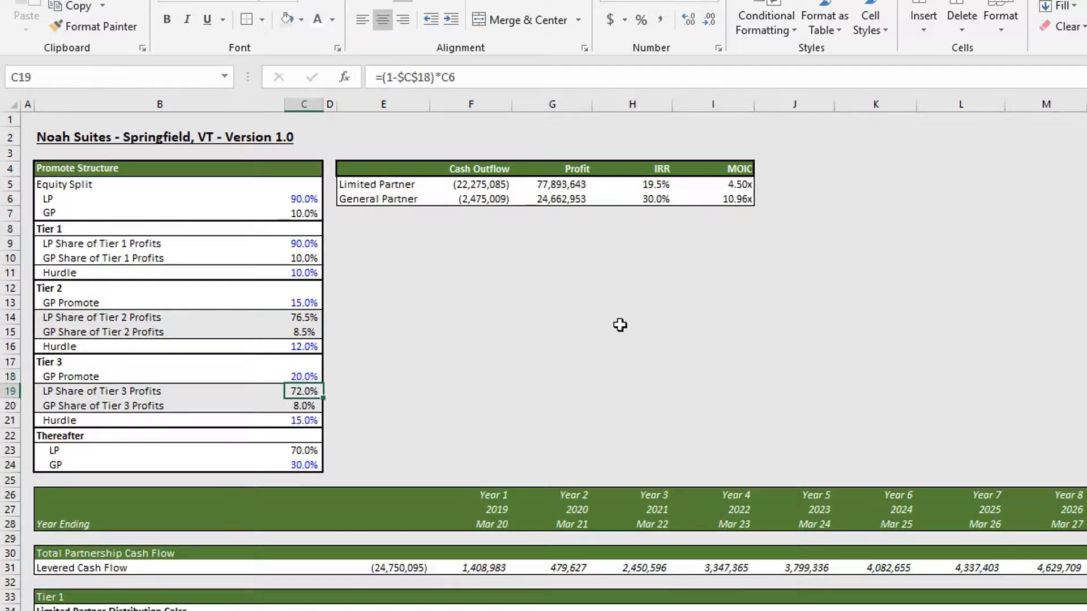
{"action": "key", "text": "Down"}
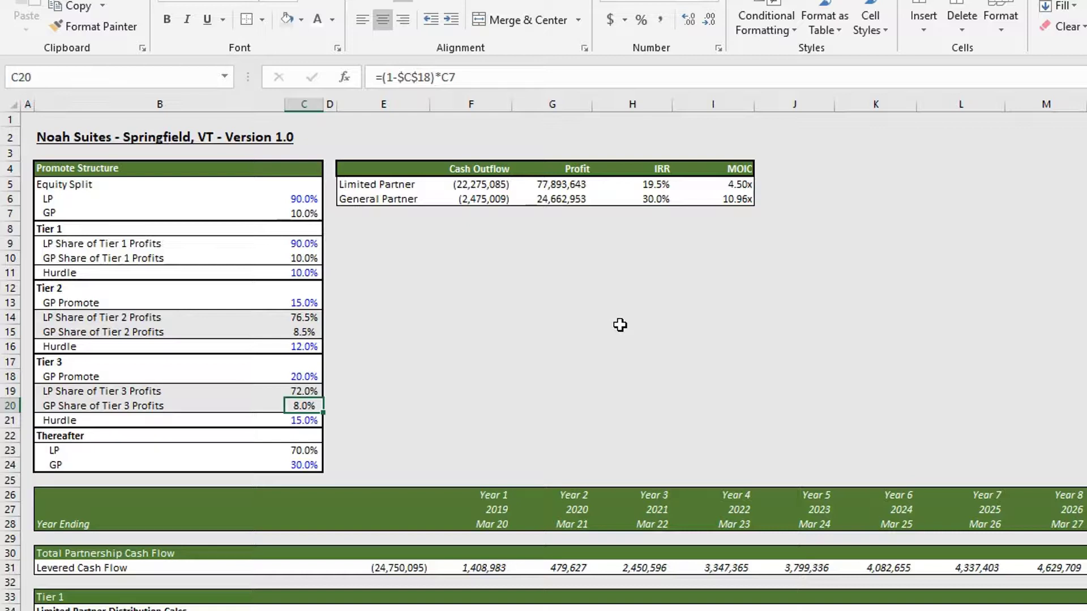
{"action": "key", "text": "Up"}
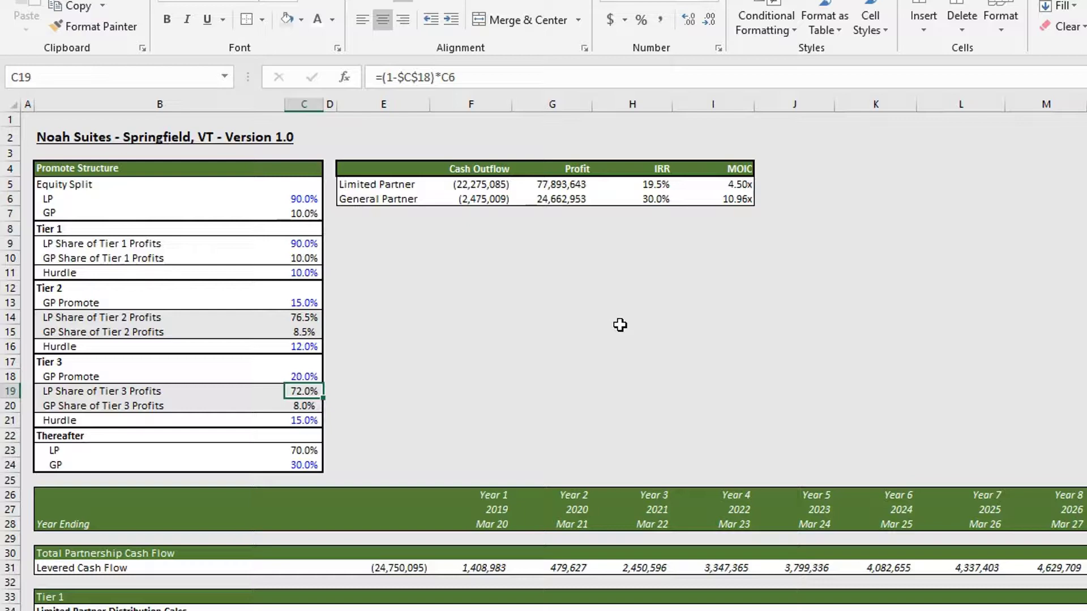
{"action": "key", "text": "Up"}
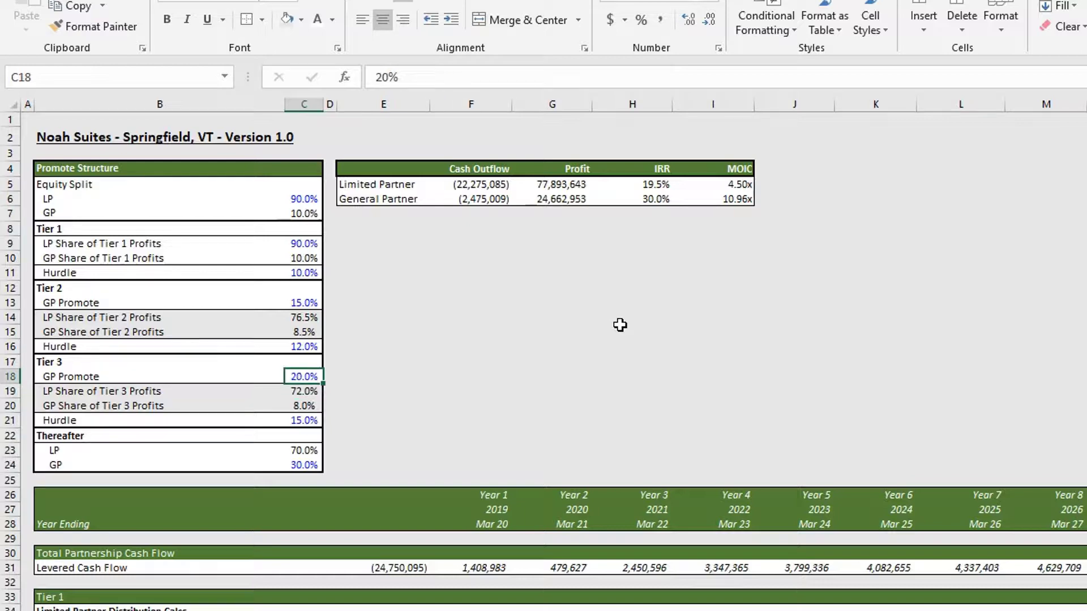
{"action": "key", "text": "Down"}
{"action": "key", "text": "Down"}
{"action": "key", "text": "Down"}
{"action": "key", "text": "Up"}
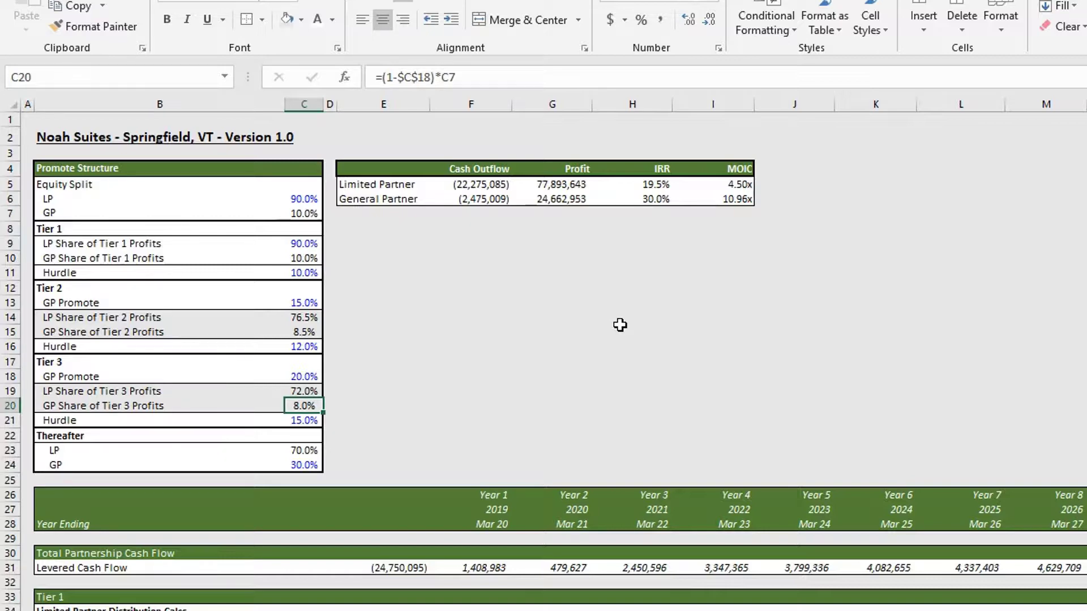
{"action": "key", "text": "Down"}
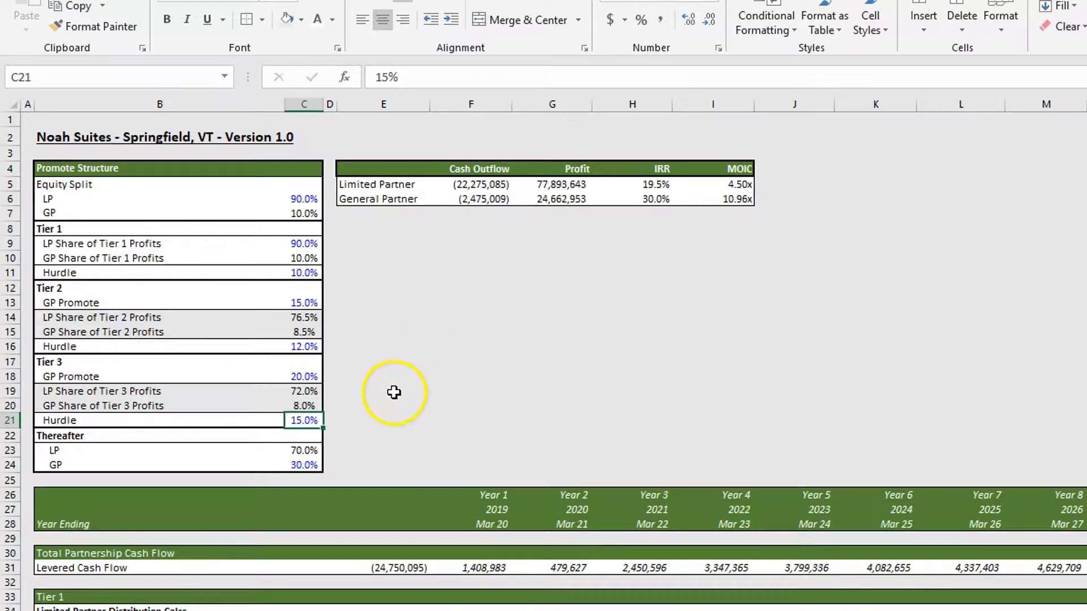
{"action": "scroll", "coordinate": [393, 393], "scroll_direction": "down", "scroll_amount": 11}
{"action": "scroll", "coordinate": [386, 229], "scroll_direction": "down", "scroll_amount": 6}
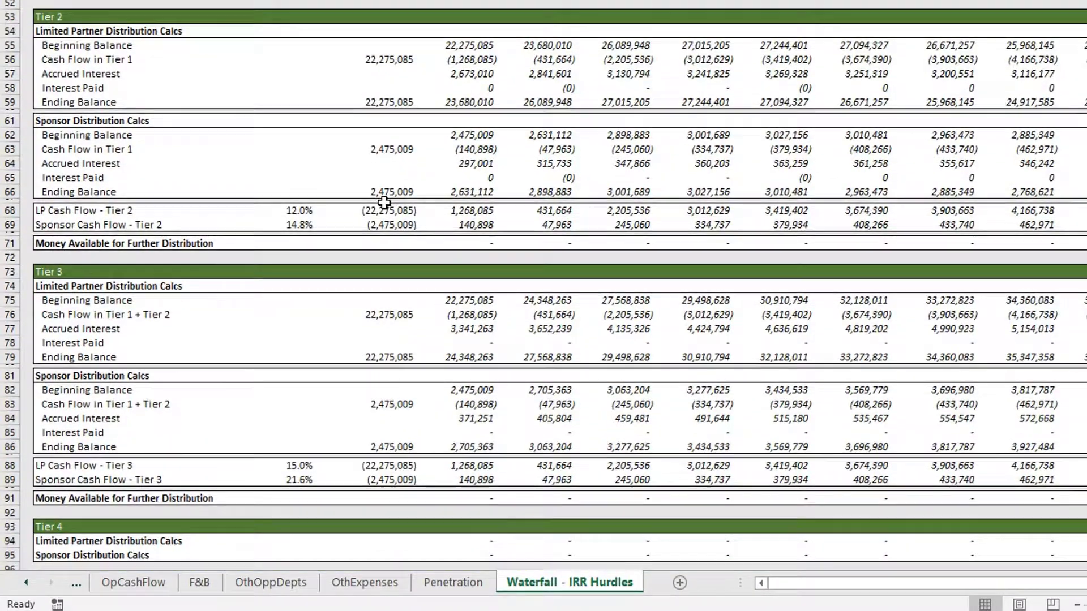
{"action": "left_click", "coordinate": [299, 465]}
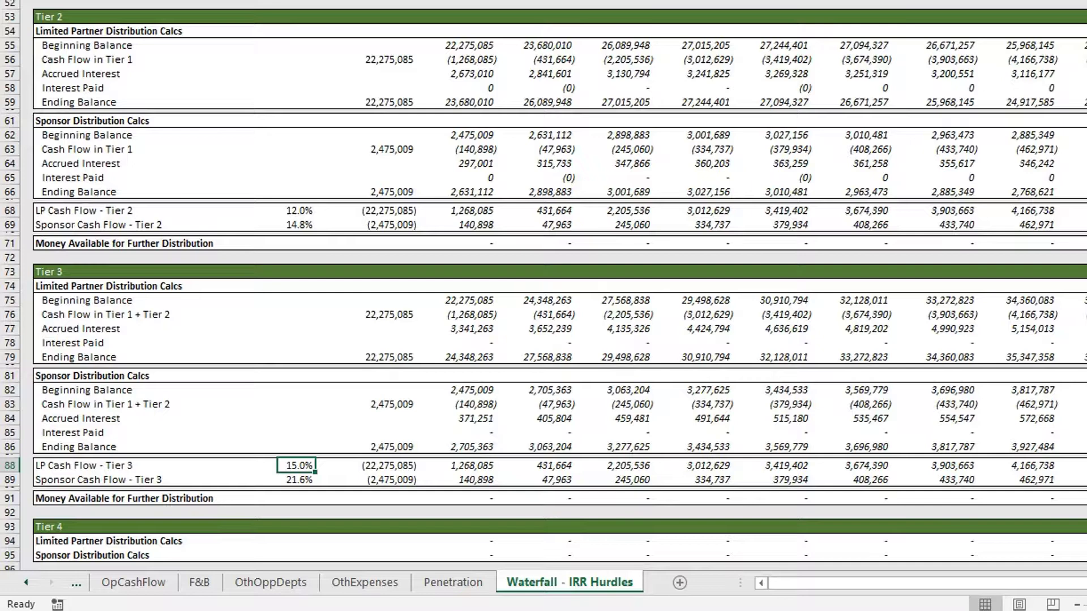
{"action": "key", "text": "Down"}
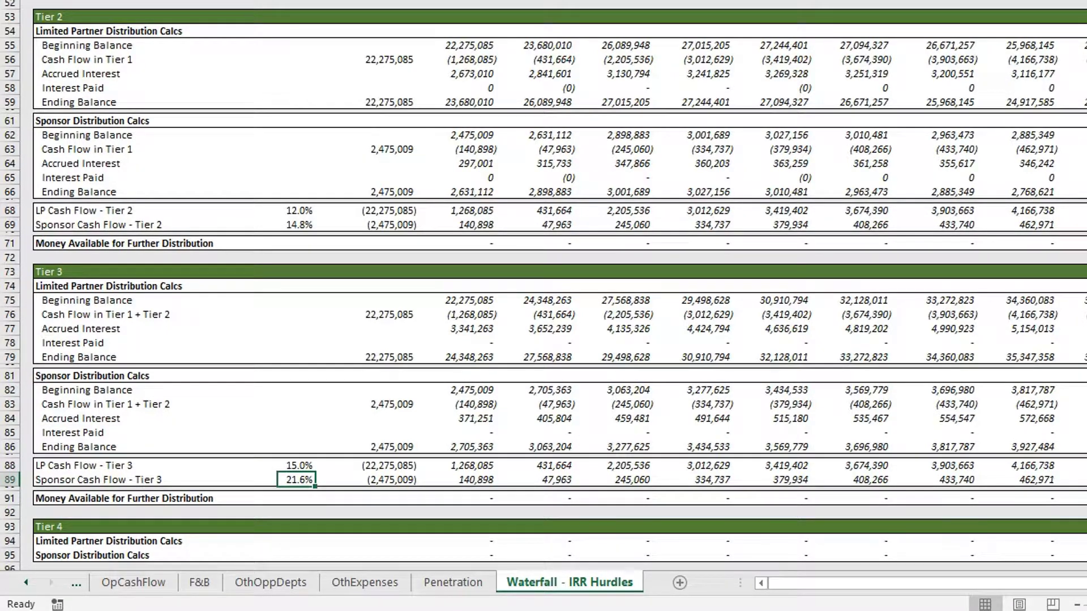
{"action": "key", "text": "Right"}
{"action": "key", "text": "Right"}
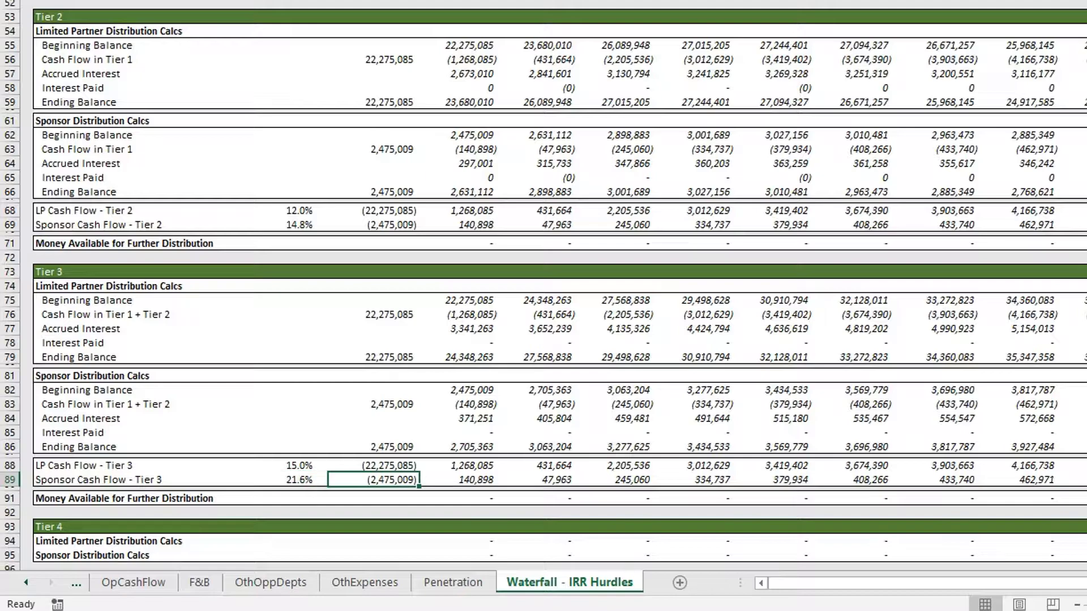
{"action": "scroll", "coordinate": [543, 300], "scroll_direction": "right", "scroll_amount": 1}
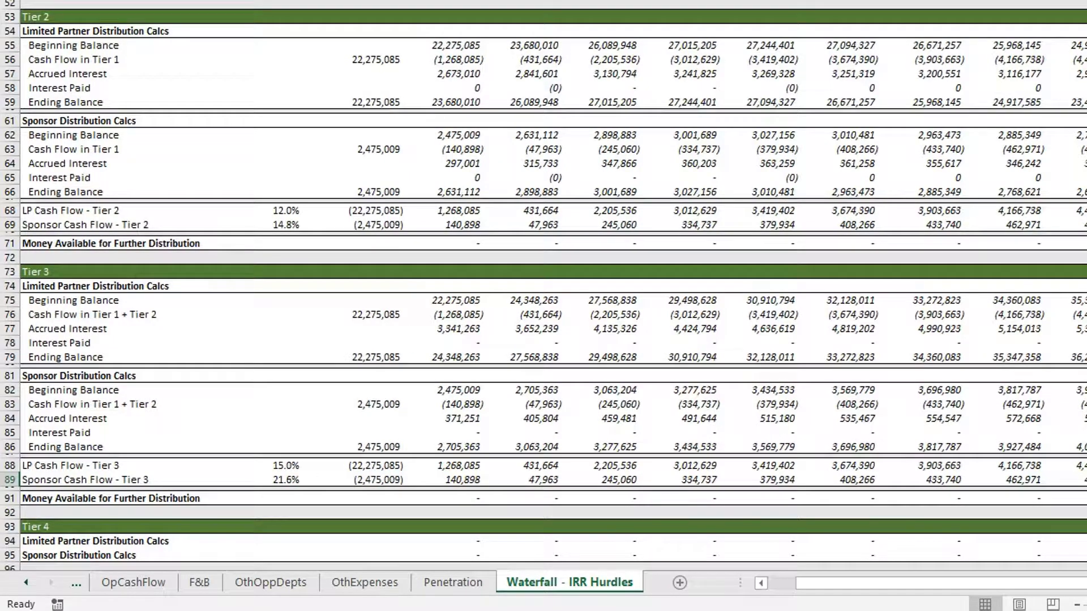
{"action": "key", "text": "Down"}
{"action": "key", "text": "Down"}
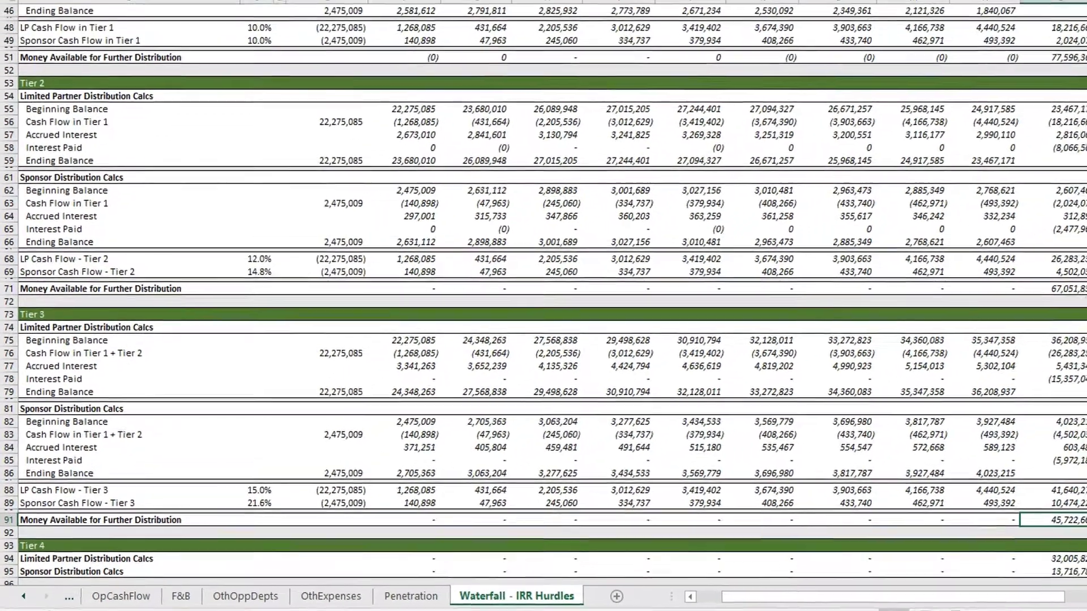
{"action": "key", "text": "ctrl+Left"}
{"action": "key", "text": "ctrl+Left"}
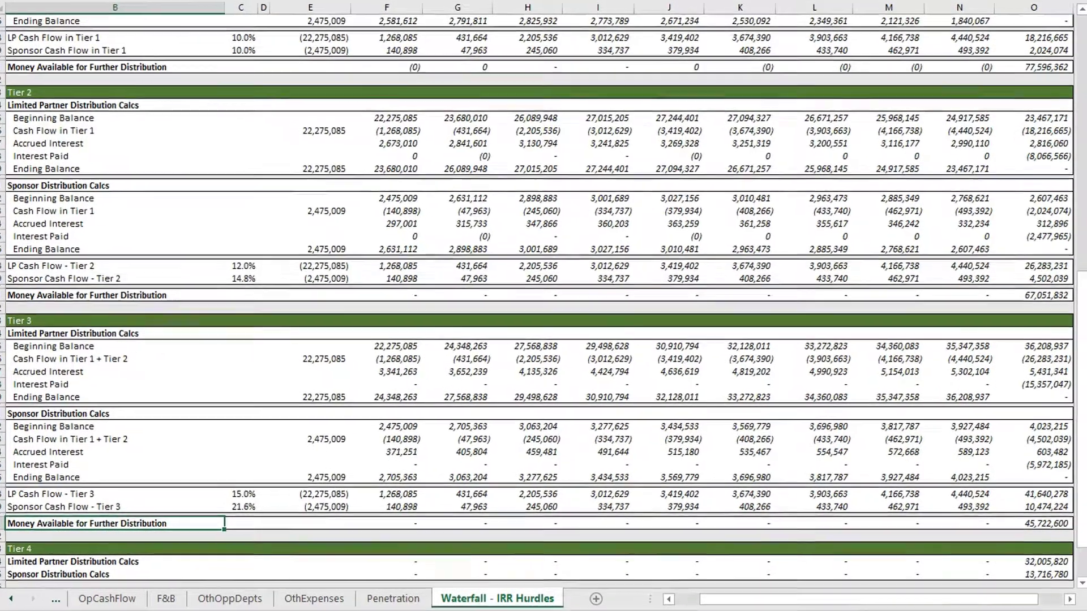
{"action": "key", "text": "ctrl+Right"}
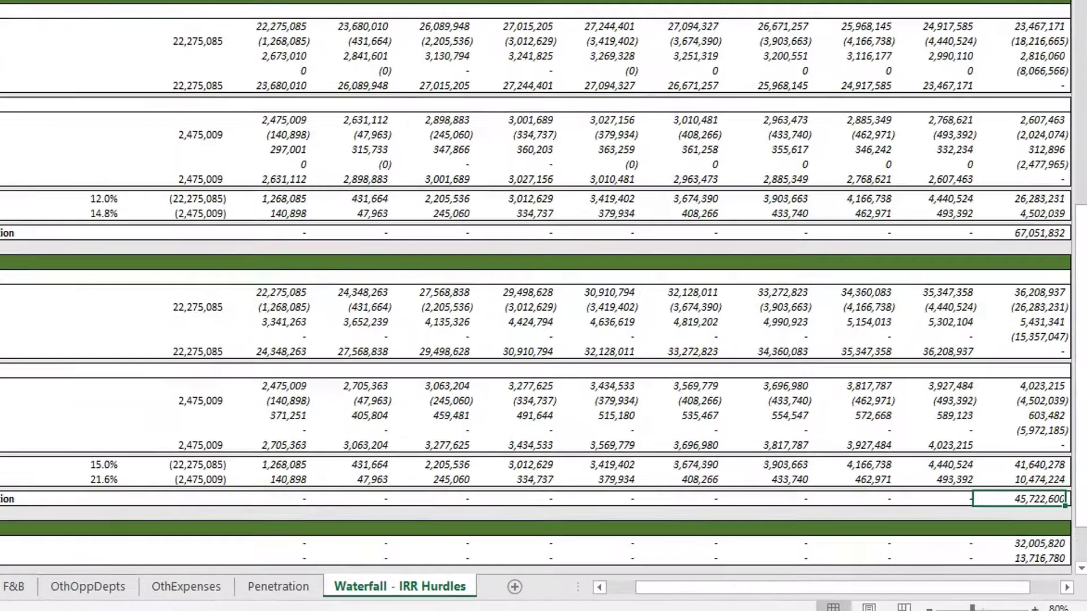
{"action": "scroll", "coordinate": [538, 283], "scroll_direction": "left", "scroll_amount": 1}
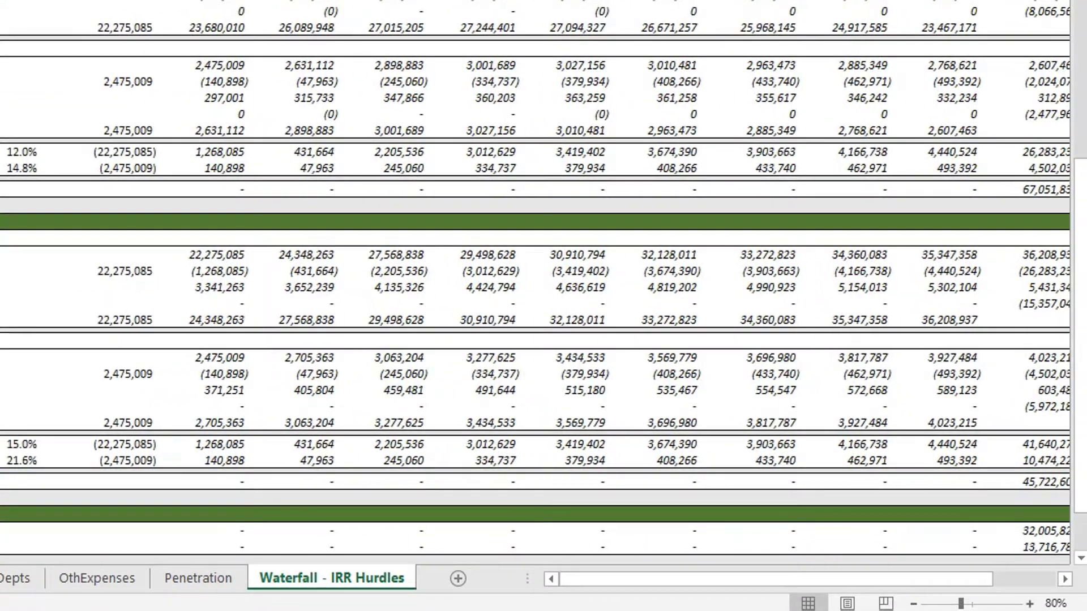
{"action": "key", "text": "ctrl+Home"}
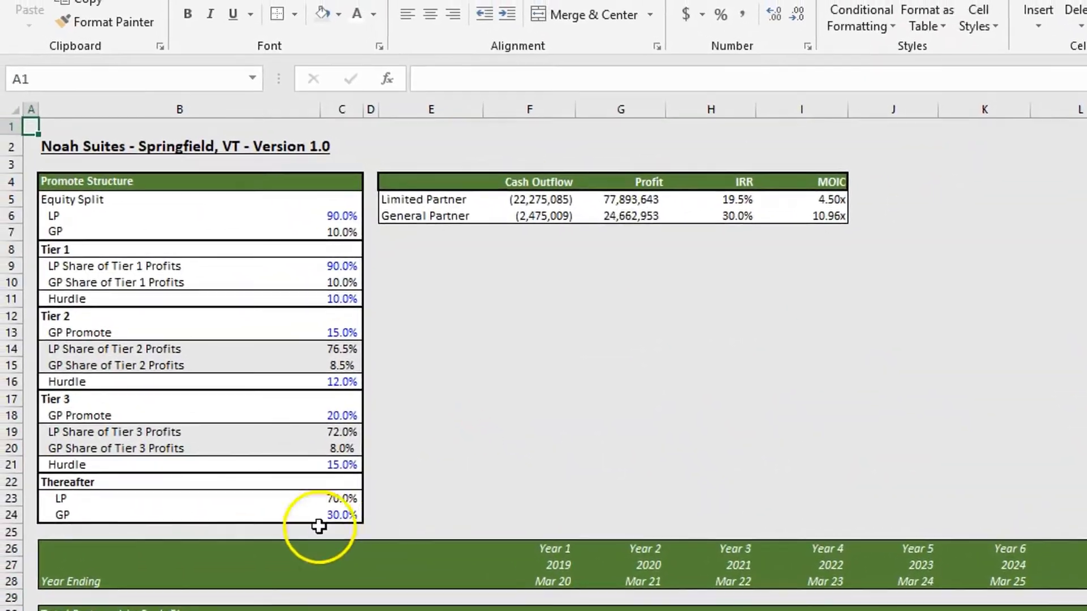
Step: Check the Thereafter GP share of 30% and scroll down toward the Tier 4 calculations
{"action": "left_click", "coordinate": [162, 482]}
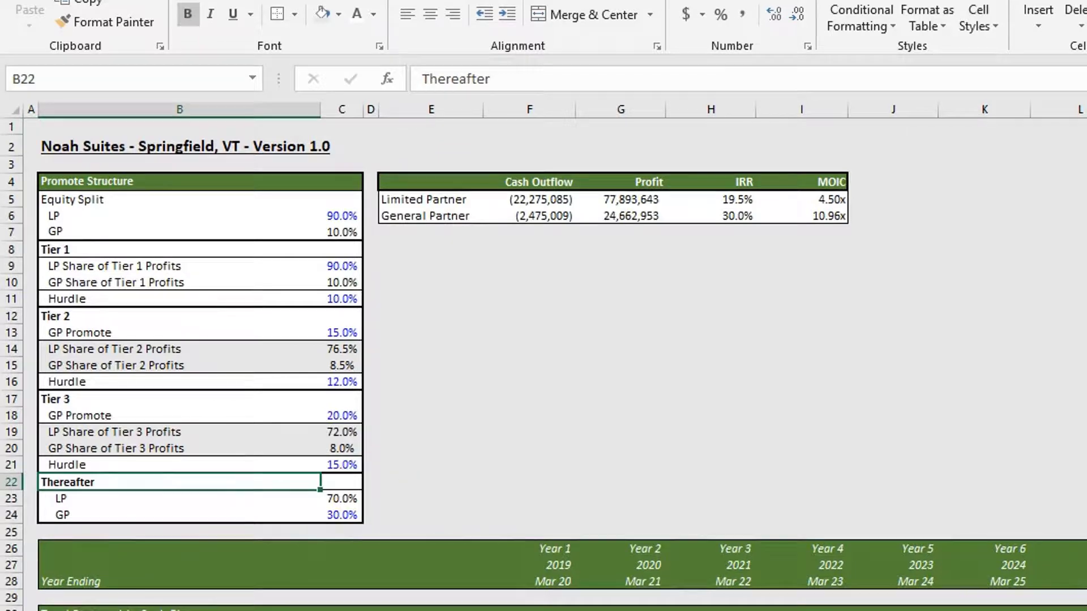
{"action": "key", "text": "Down"}
{"action": "key", "text": "Down"}
{"action": "key", "text": "Right"}
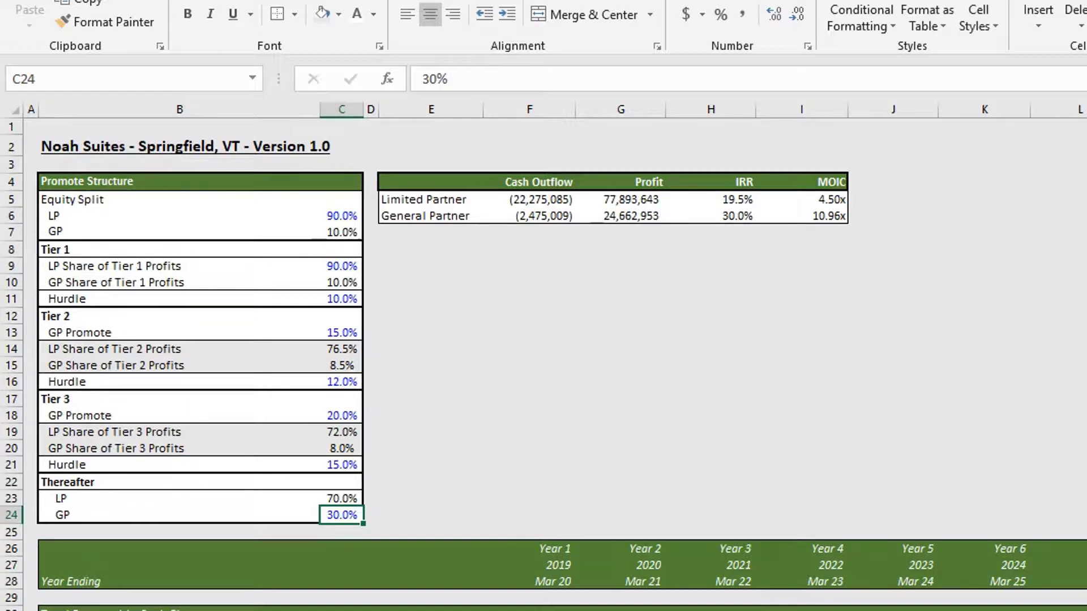
{"action": "key", "text": "Up"}
{"action": "key", "text": "Up"}
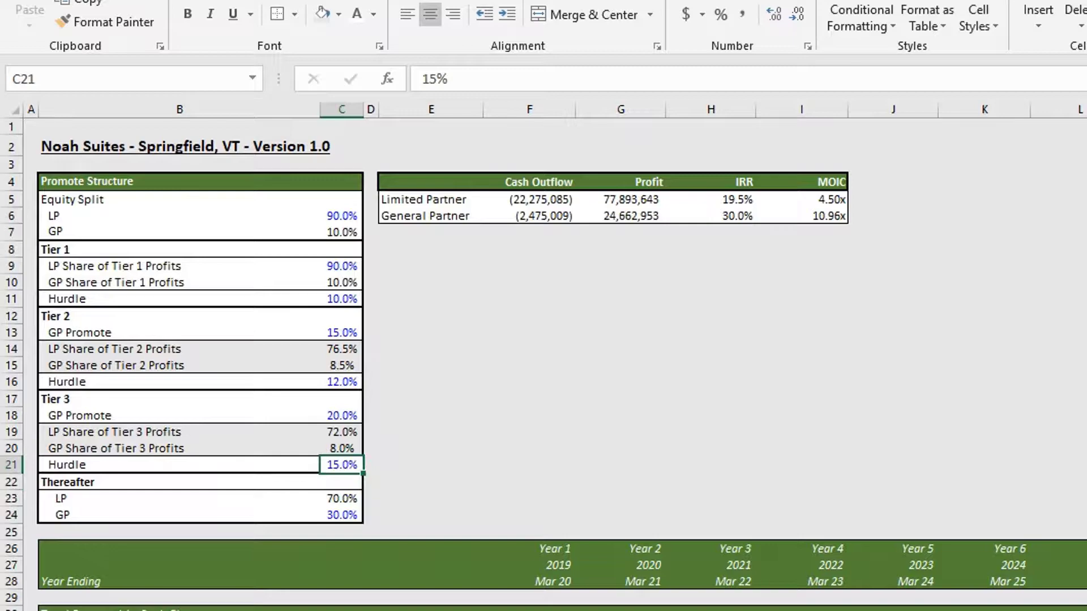
{"action": "key", "text": "Down"}
{"action": "key", "text": "Down"}
{"action": "key", "text": "Down"}
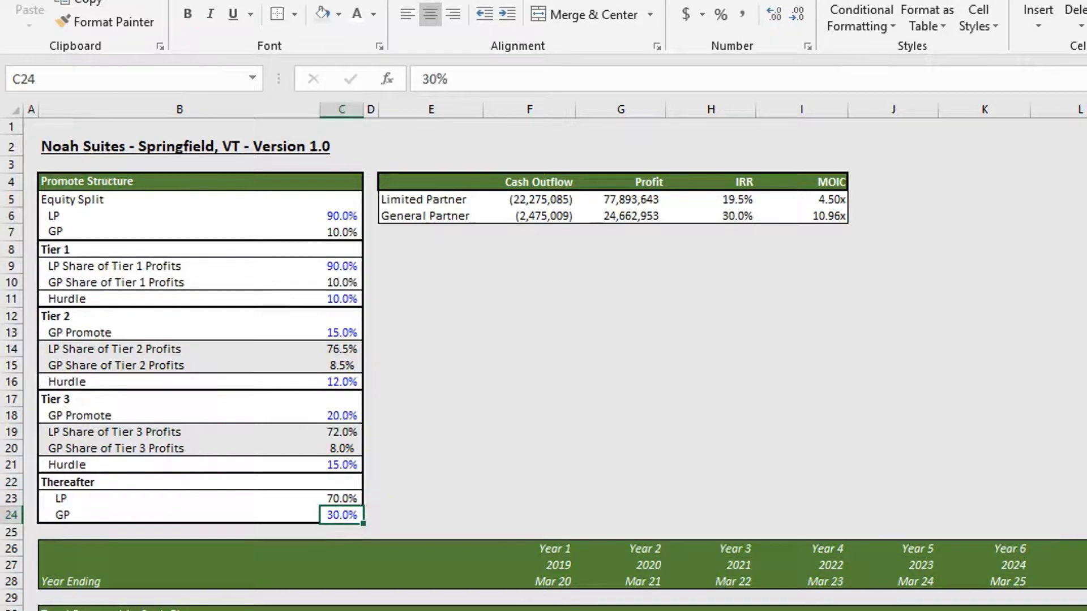
{"action": "scroll", "coordinate": [917, 500], "scroll_direction": "down", "scroll_amount": 18}
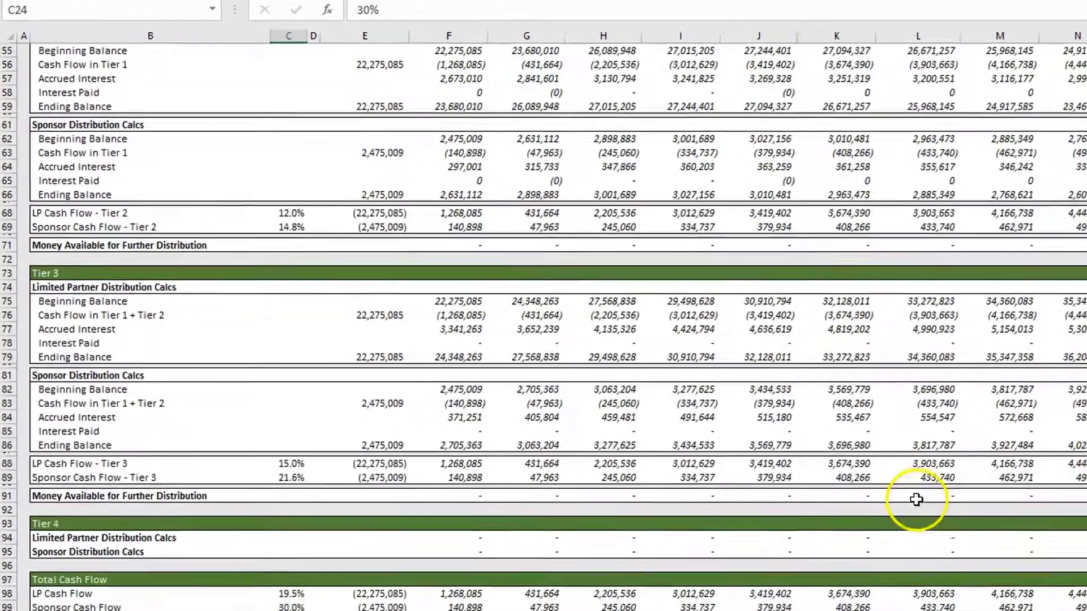
{"action": "left_click_drag", "start_coordinate": [758, 586], "coordinate": [802, 580]}
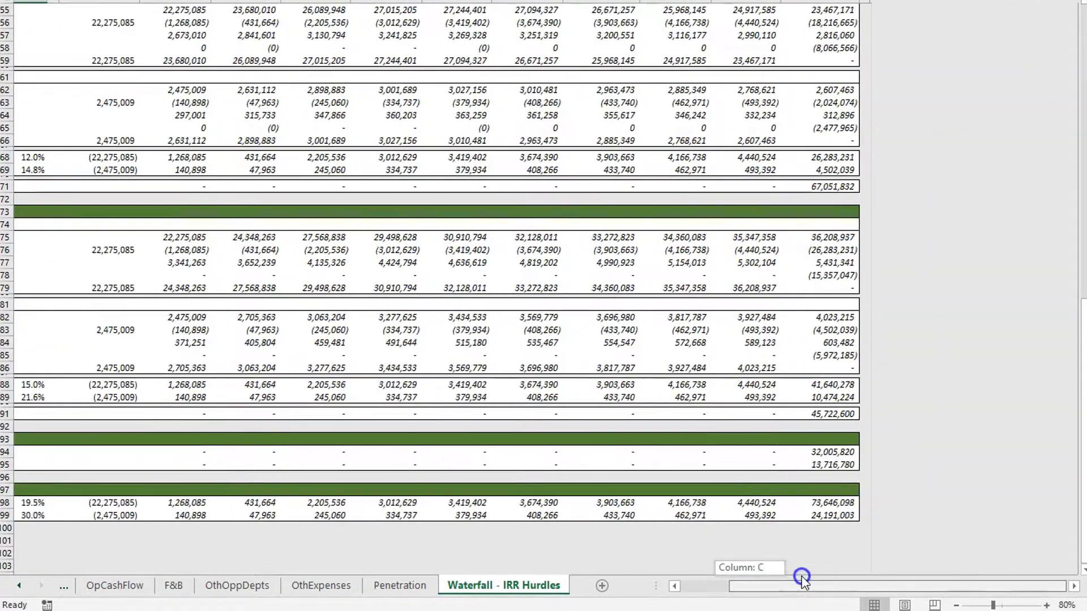
Step: Inspect the Tier 4 totals and LP cash flow, selecting the 19.5% and 30.0% IRRs in C98:C99
{"action": "left_click", "coordinate": [833, 465]}
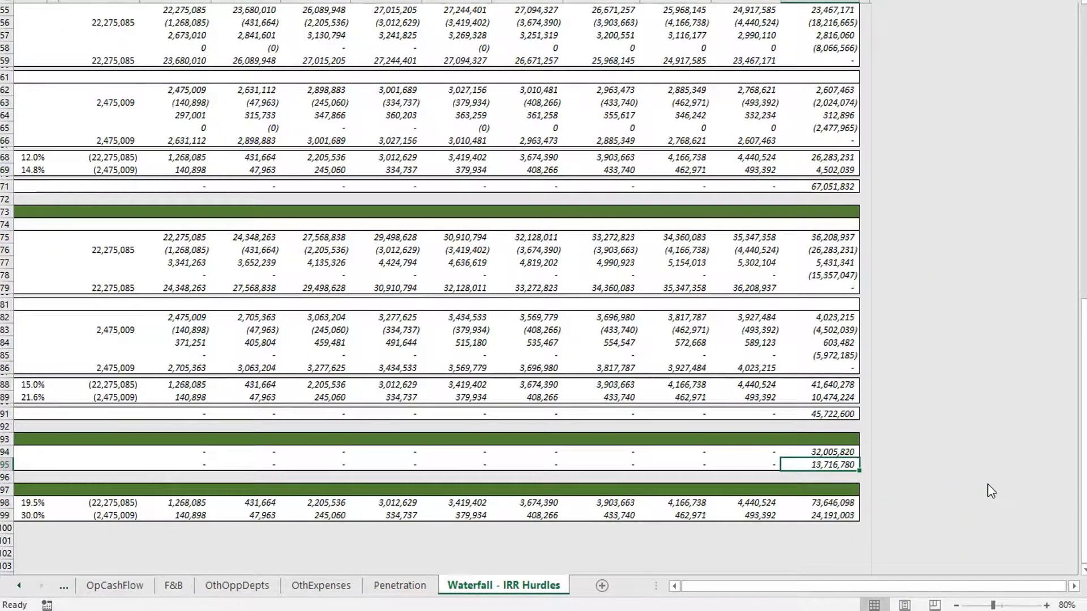
{"action": "key", "text": "Up"}
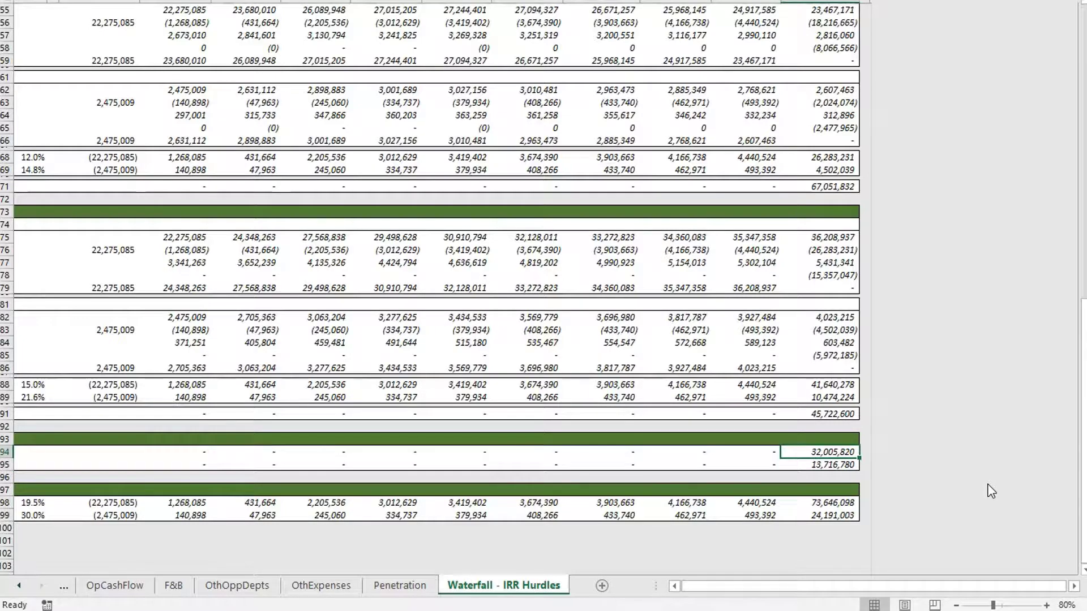
{"action": "key", "text": "ctrl+Left"}
{"action": "key", "text": "ctrl+Left"}
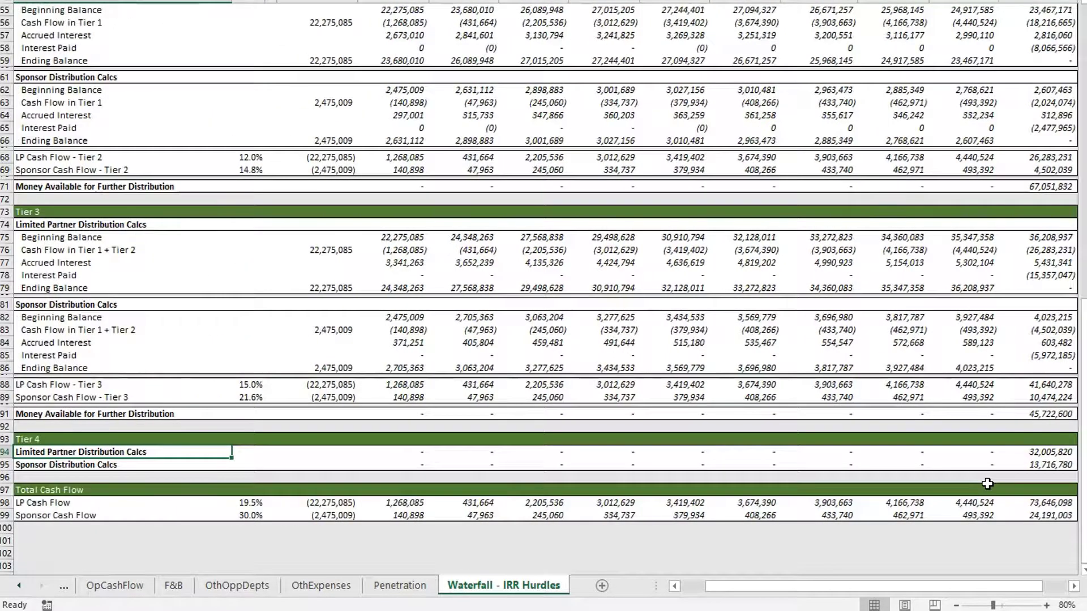
{"action": "key", "text": "Left"}
{"action": "key", "text": "Down"}
{"action": "key", "text": "Down"}
{"action": "key", "text": "Right"}
{"action": "key", "text": "Right"}
{"action": "key", "text": "Right"}
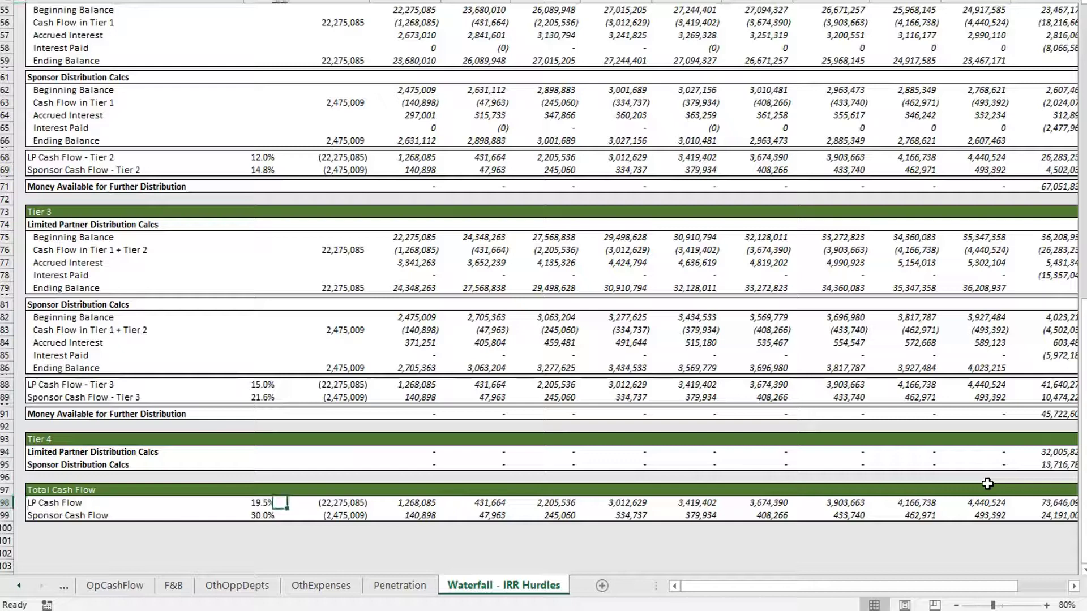
{"action": "key", "text": "Right"}
{"action": "key", "text": "Left"}
{"action": "key", "text": "Left"}
{"action": "key", "text": "Left"}
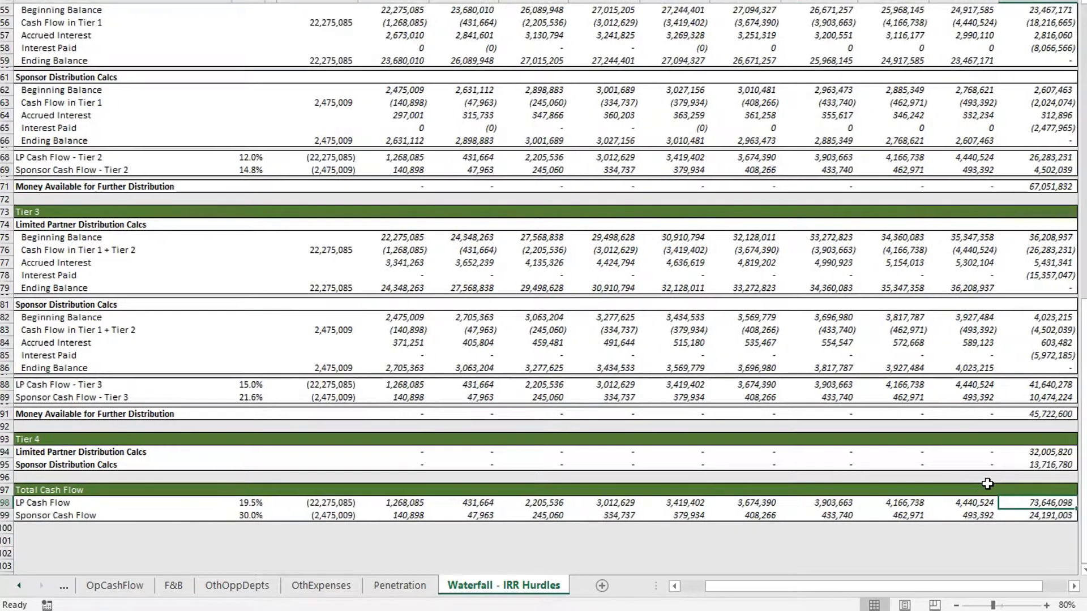
{"action": "key", "text": "Right"}
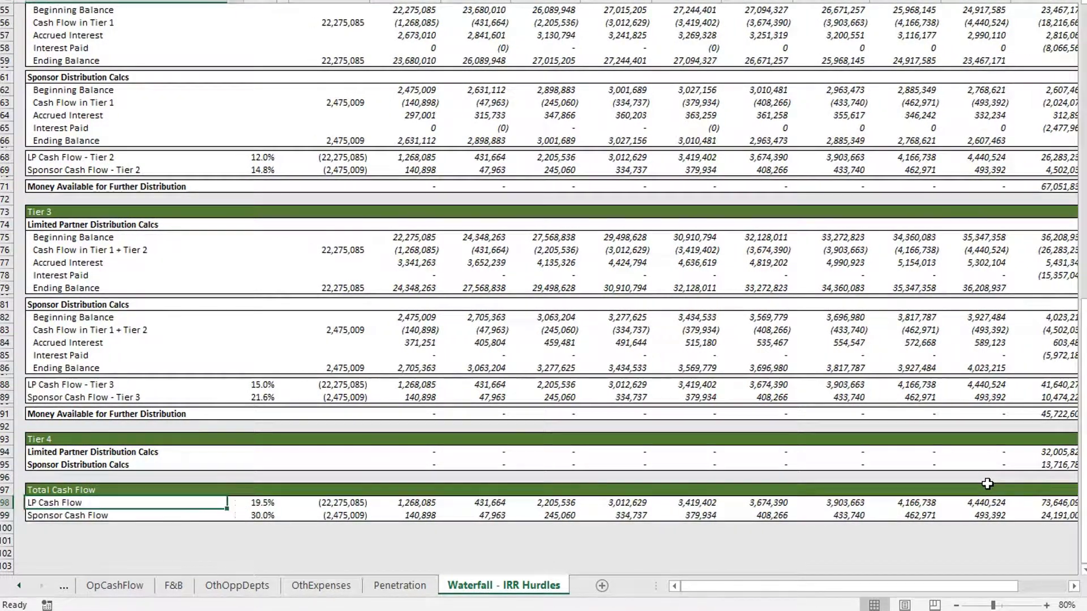
{"action": "key", "text": "Right"}
{"action": "key", "text": "Right"}
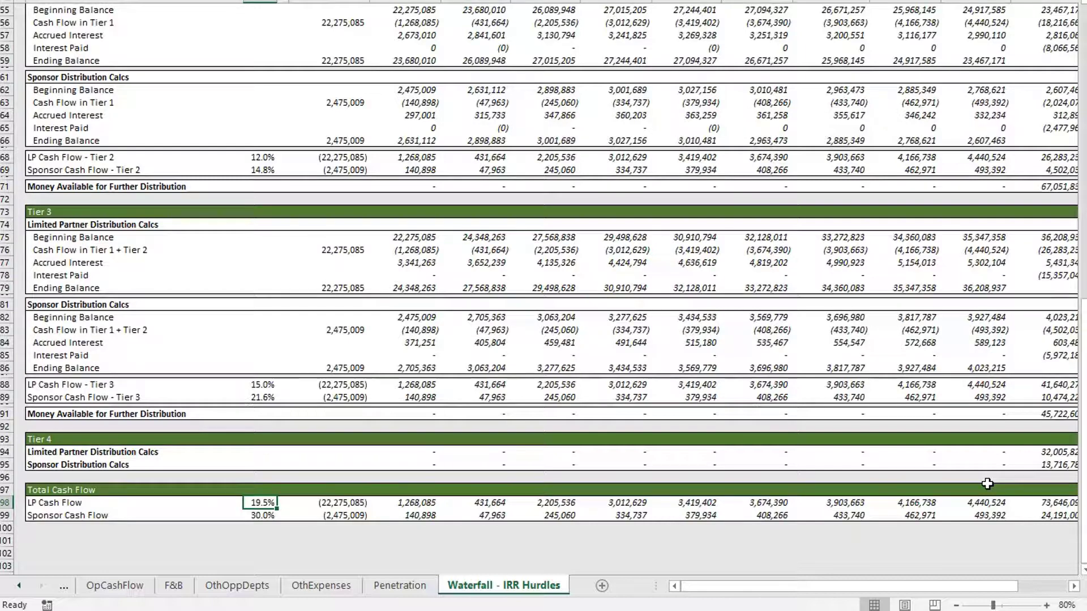
{"action": "key", "text": "shift+Down"}
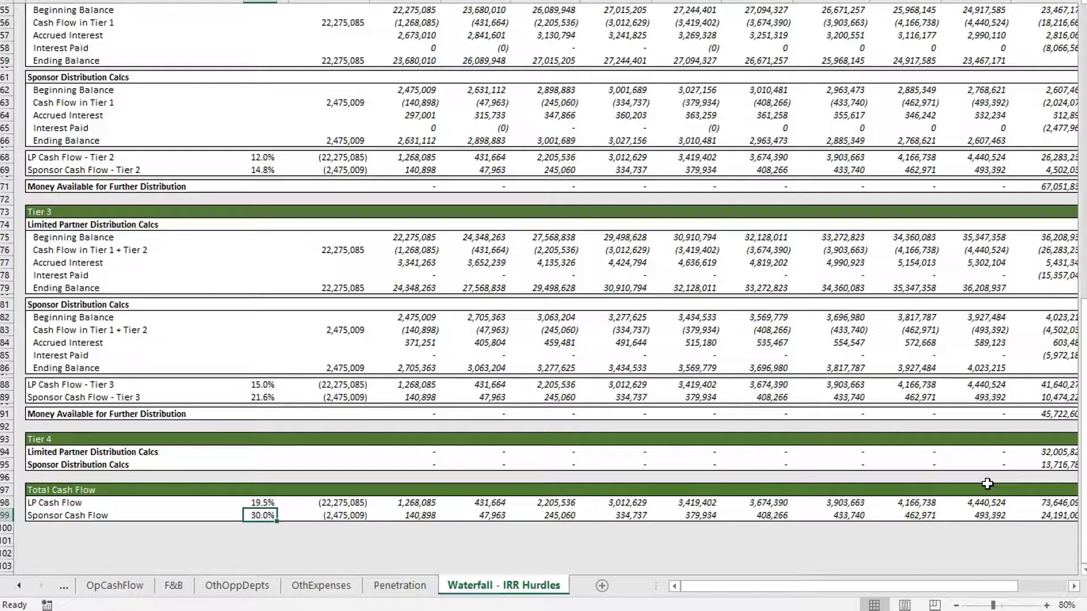
Step: Jump to the top and review the Promote Structure block, including the Tier 3 GP Promote of 20.0%
{"action": "key", "text": "ctrl+Home"}
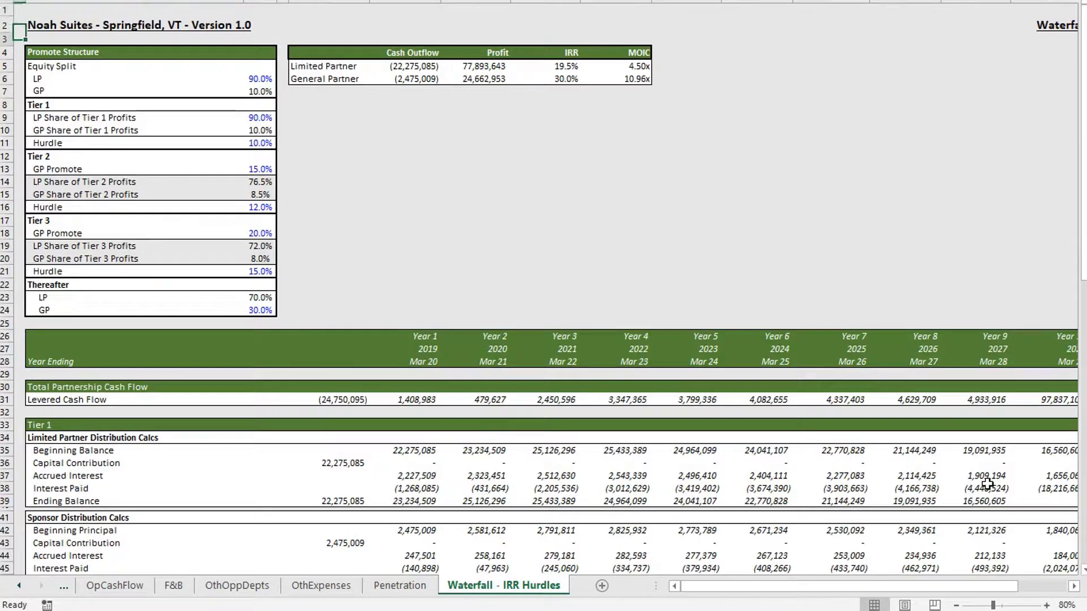
{"action": "key", "text": "Down"}
{"action": "key", "text": "Right"}
{"action": "key", "text": "ctrl+Down"}
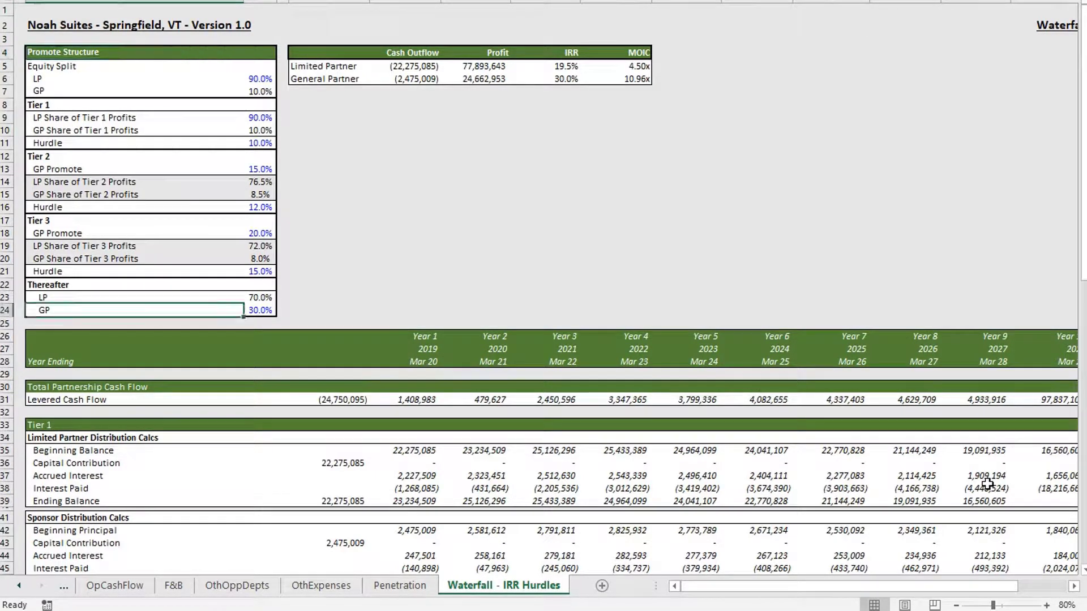
{"action": "key", "text": "Right"}
{"action": "key", "text": "ctrl+Up"}
{"action": "key", "text": "ctrl+Up"}
{"action": "key", "text": "ctrl+Up"}
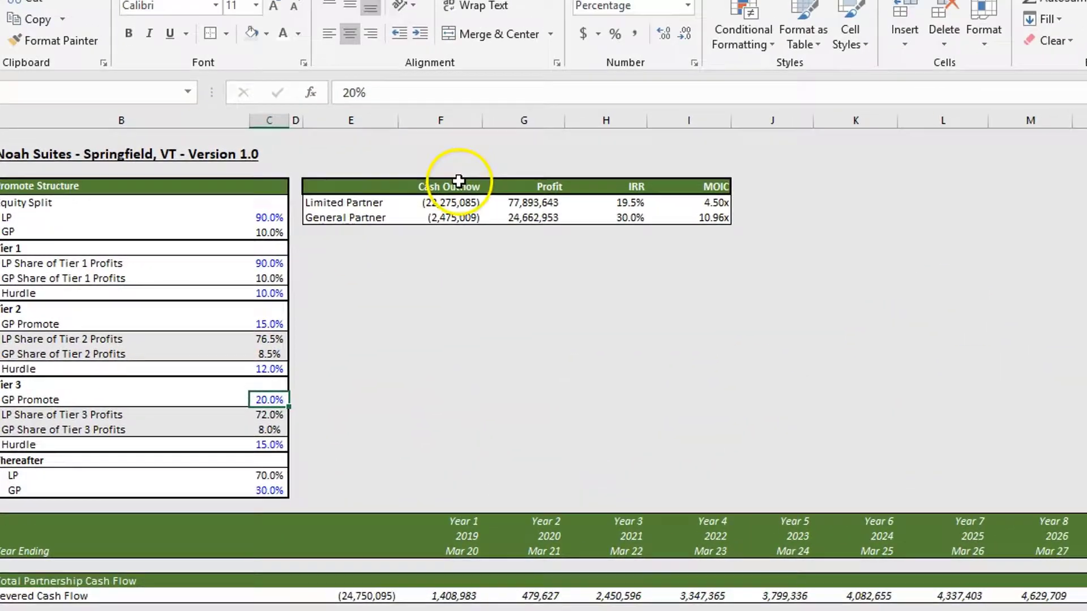
Step: Inspect the LP cash outflow, profit and IRR formulas in the returns table linked to row 98
{"action": "left_click", "coordinate": [413, 54]}
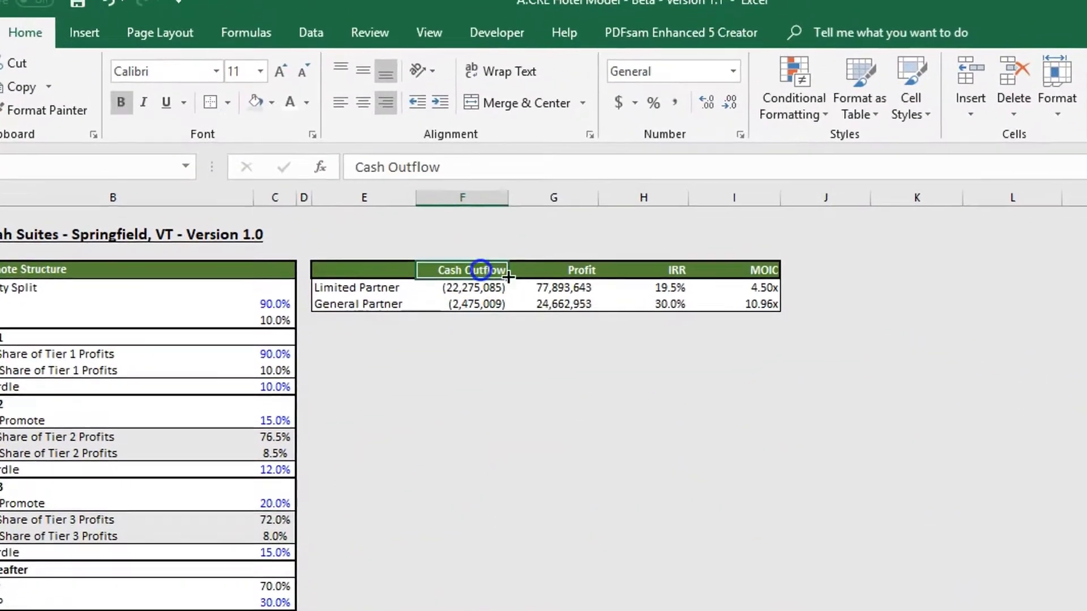
{"action": "key", "text": "Down"}
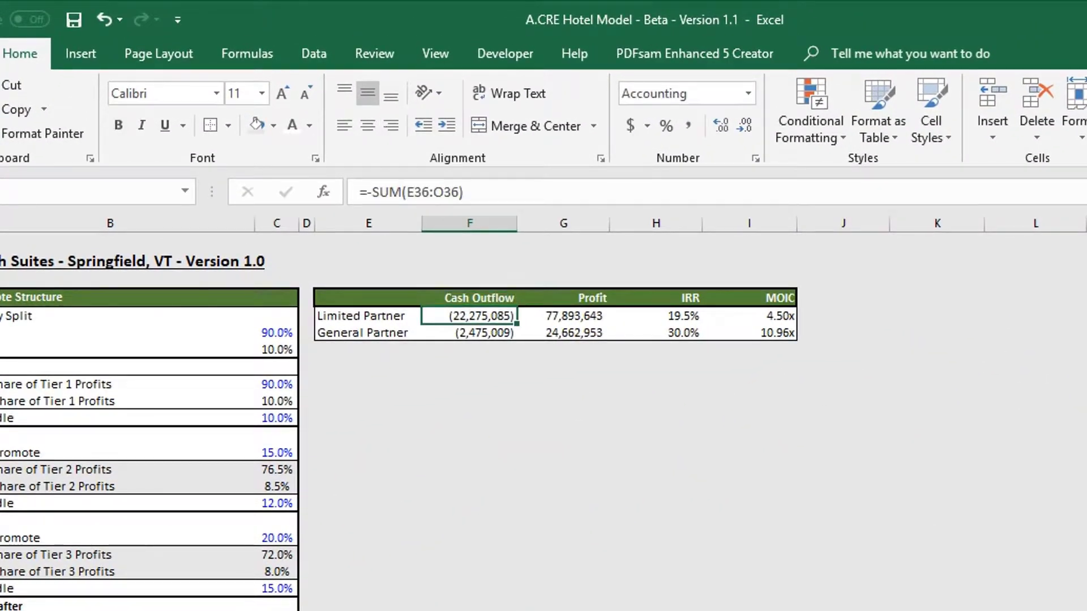
{"action": "key", "text": "Right"}
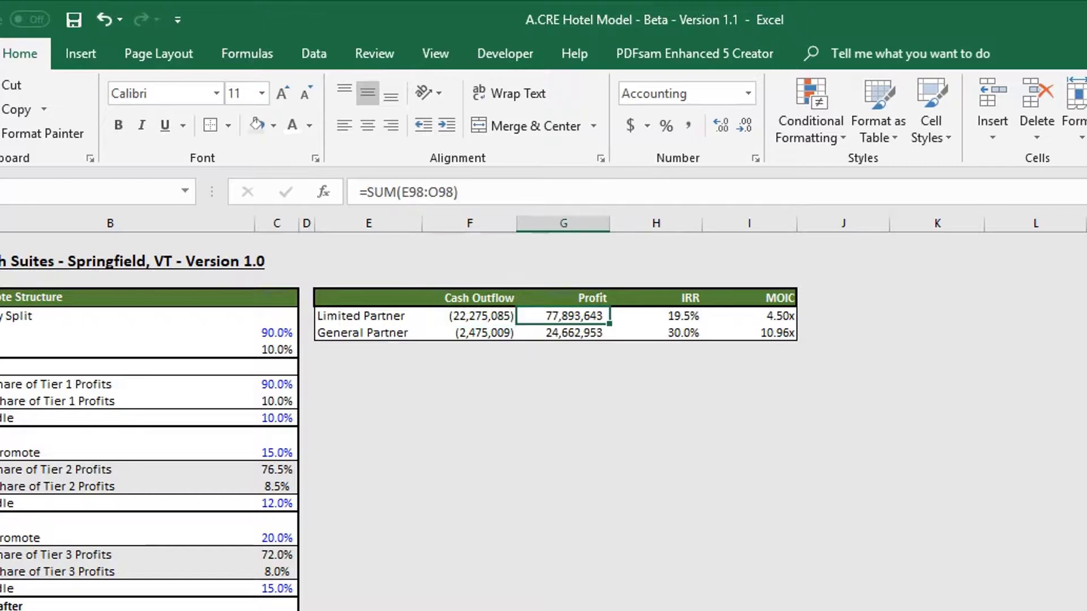
{"action": "key", "text": "Right"}
{"action": "key", "text": "Right"}
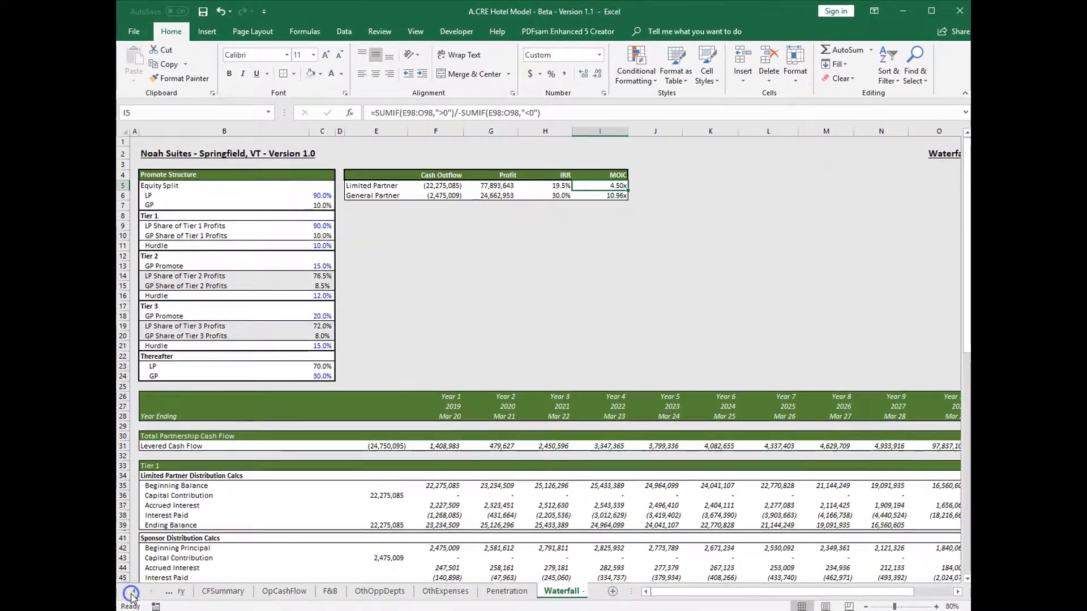
Step: On the Summary sheet, check the linked LP and GP returns in K5:N6
{"action": "left_click", "coordinate": [235, 593]}
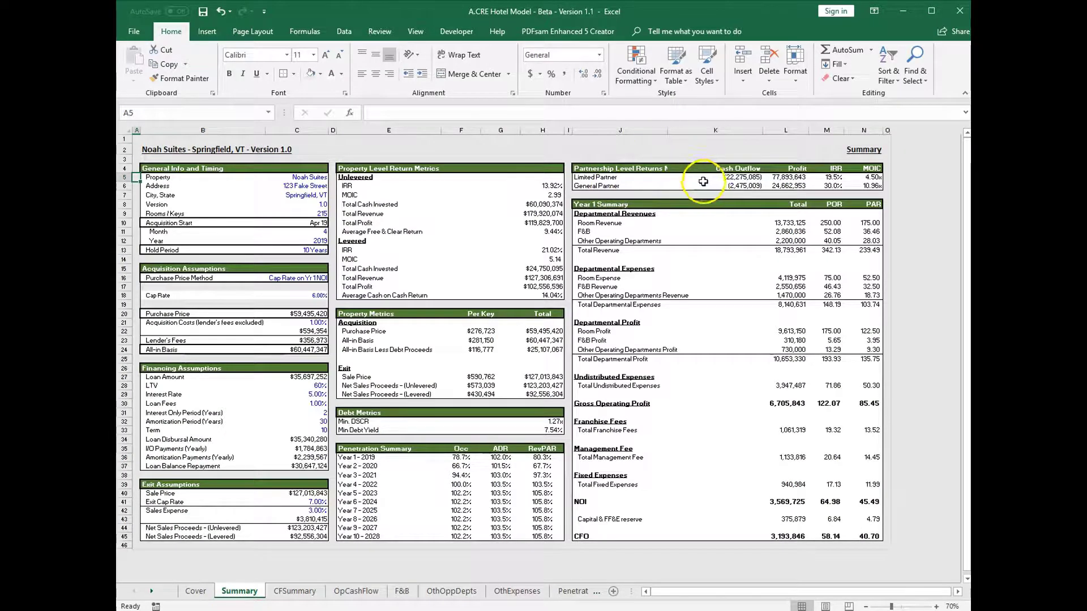
{"action": "left_click", "coordinate": [703, 179]}
{"action": "key", "text": "Right"}
{"action": "key", "text": "Right"}
{"action": "key", "text": "Right"}
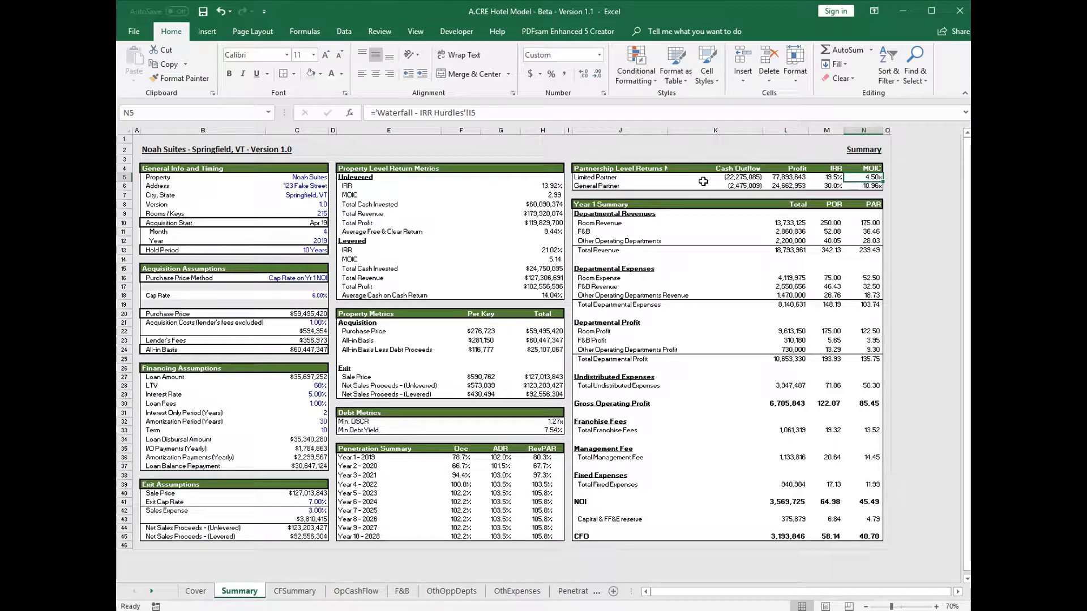
{"action": "key", "text": "Down"}
{"action": "key", "text": "ctrl+Left"}
Step: Set the Hold Period in C13 to 5 years
{"action": "key", "text": "Left"}
{"action": "key", "text": "Left"}
{"action": "key", "text": "Left"}
{"action": "key", "text": "Left"}
{"action": "key", "text": "Left"}
{"action": "key", "text": "Left"}
{"action": "key", "text": "Left"}
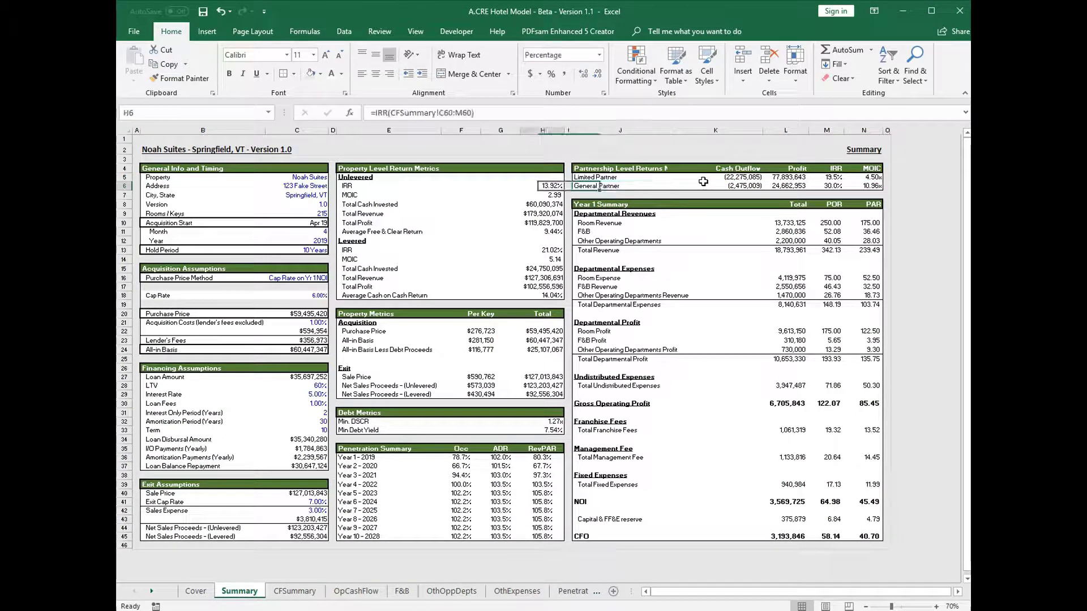
{"action": "key", "text": "Down"}
{"action": "key", "text": "Down"}
{"action": "key", "text": "Down"}
{"action": "key", "text": "Down"}
{"action": "key", "text": "Down"}
{"action": "key", "text": "Down"}
{"action": "key", "text": "Down"}
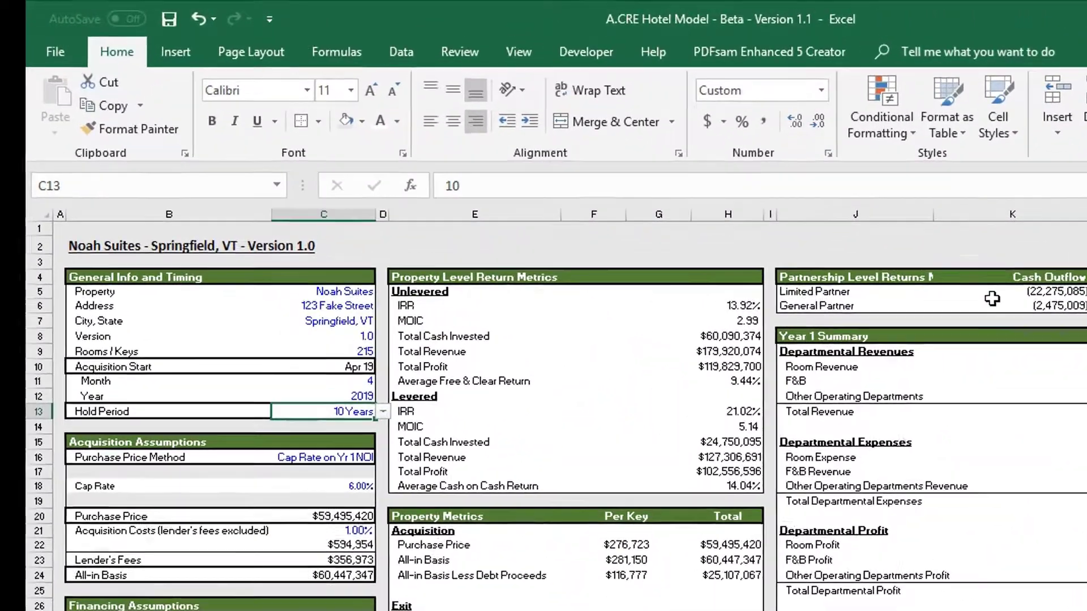
{"action": "type", "text": "5"}
{"action": "key", "text": "Return"}
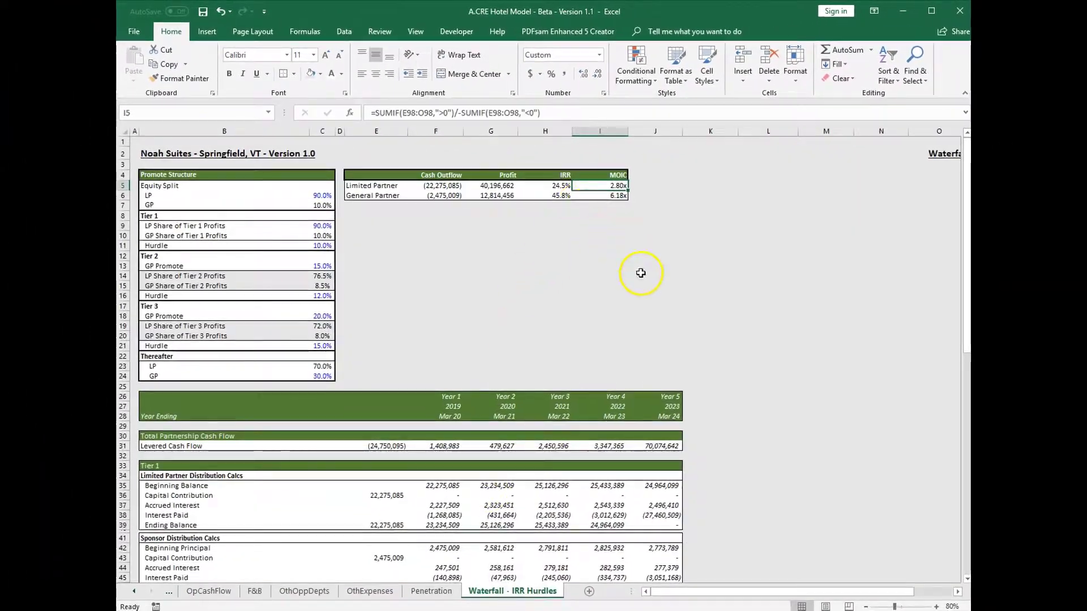
{"action": "scroll", "coordinate": [631, 422], "scroll_direction": "down", "scroll_amount": 2}
{"action": "scroll", "coordinate": [633, 422], "scroll_direction": "down", "scroll_amount": 14}
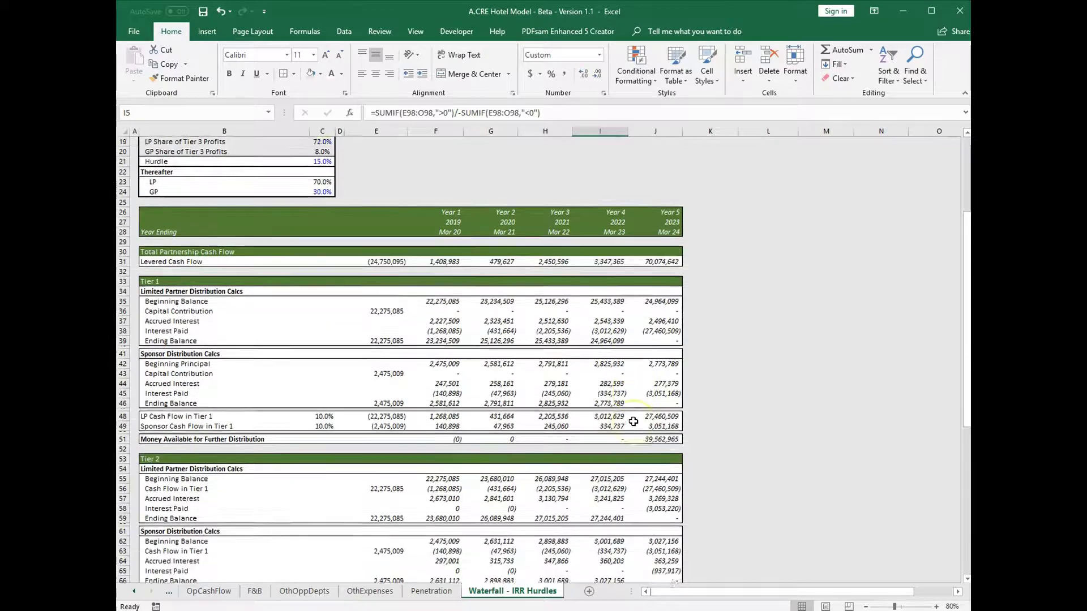
{"action": "scroll", "coordinate": [633, 422], "scroll_direction": "up", "scroll_amount": 16}
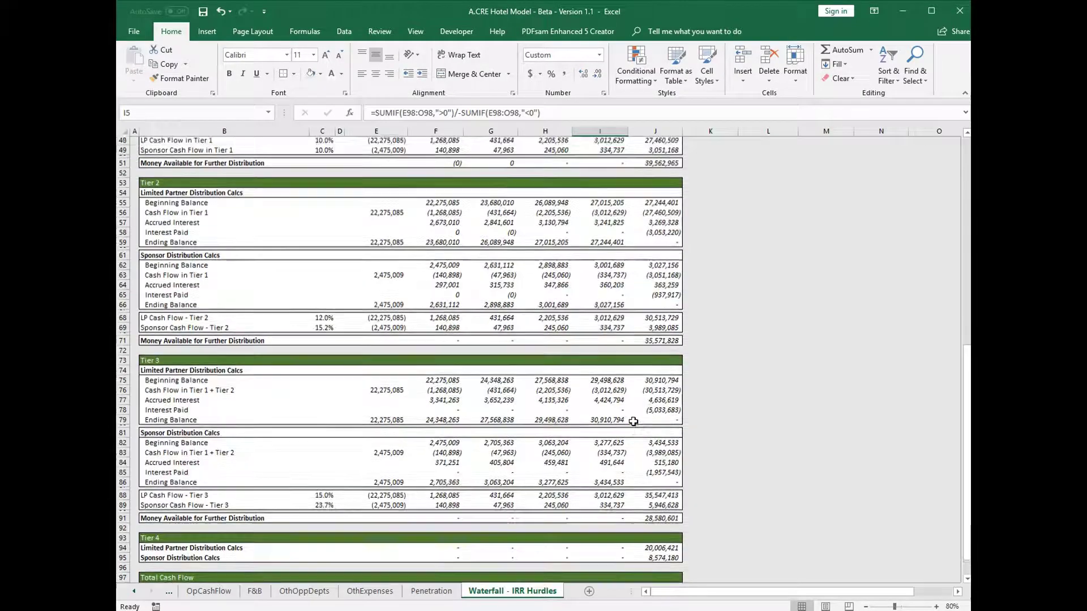
{"action": "scroll", "coordinate": [719, 339], "scroll_direction": "down", "scroll_amount": 1}
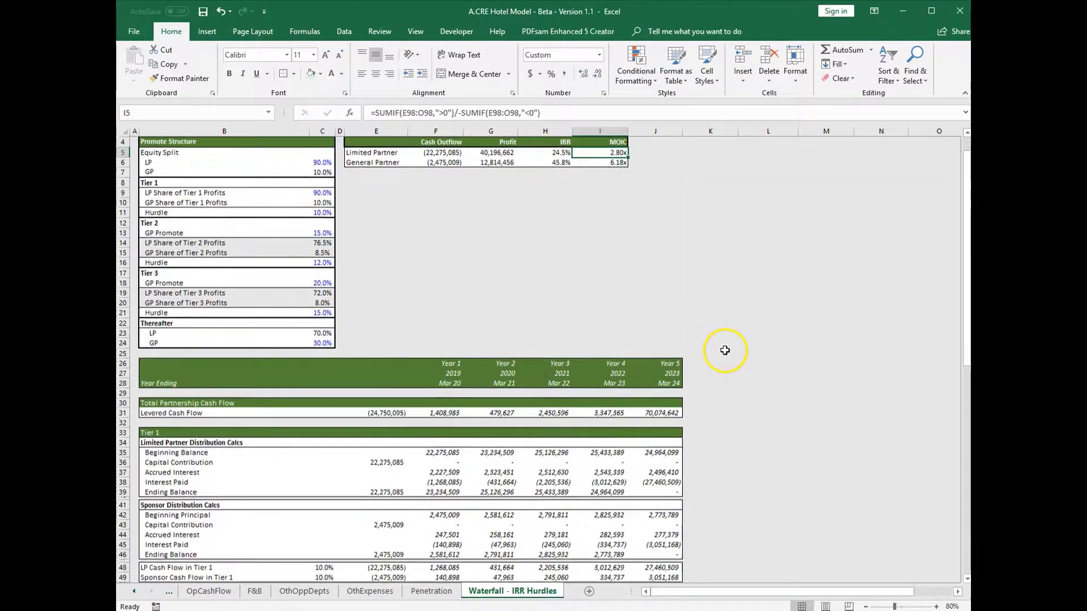
{"action": "left_click", "coordinate": [677, 363]}
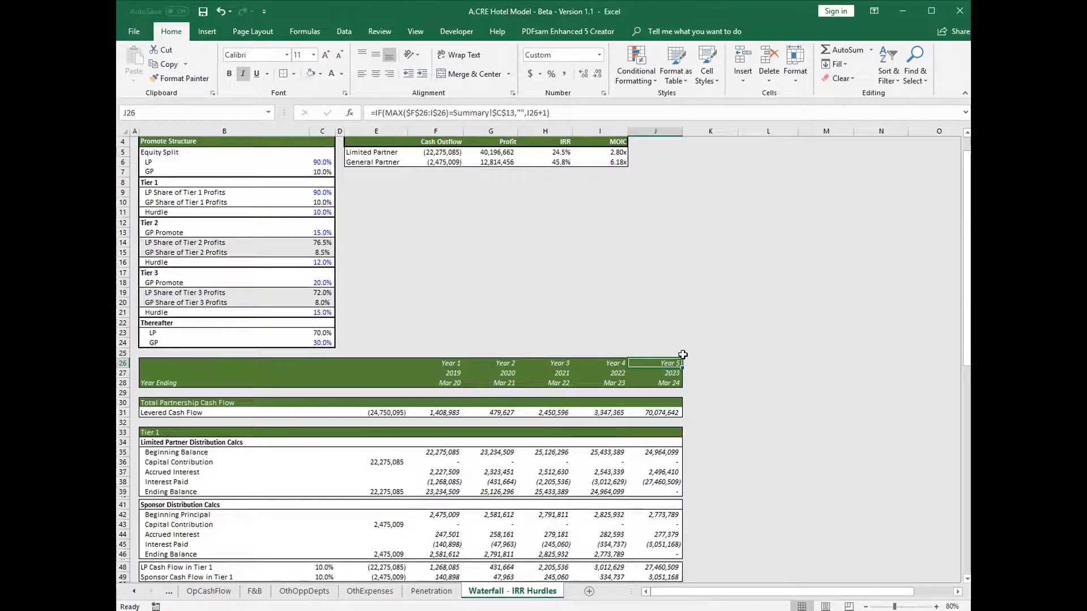
{"action": "scroll", "coordinate": [683, 354], "scroll_direction": "down", "scroll_amount": 20}
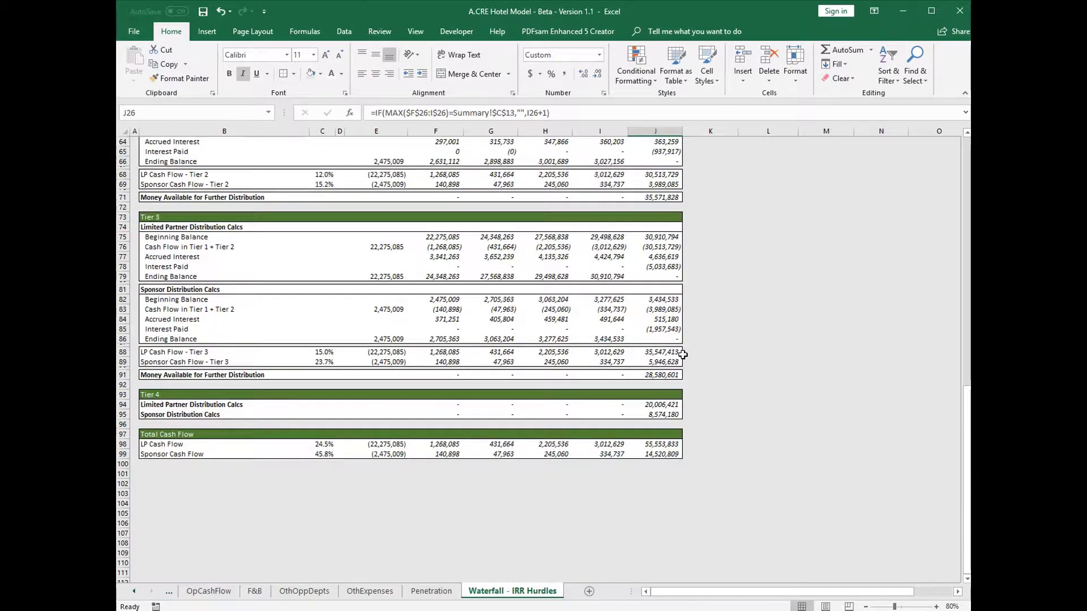
{"action": "scroll", "coordinate": [683, 354], "scroll_direction": "up", "scroll_amount": 20}
{"action": "key", "text": "Home"}
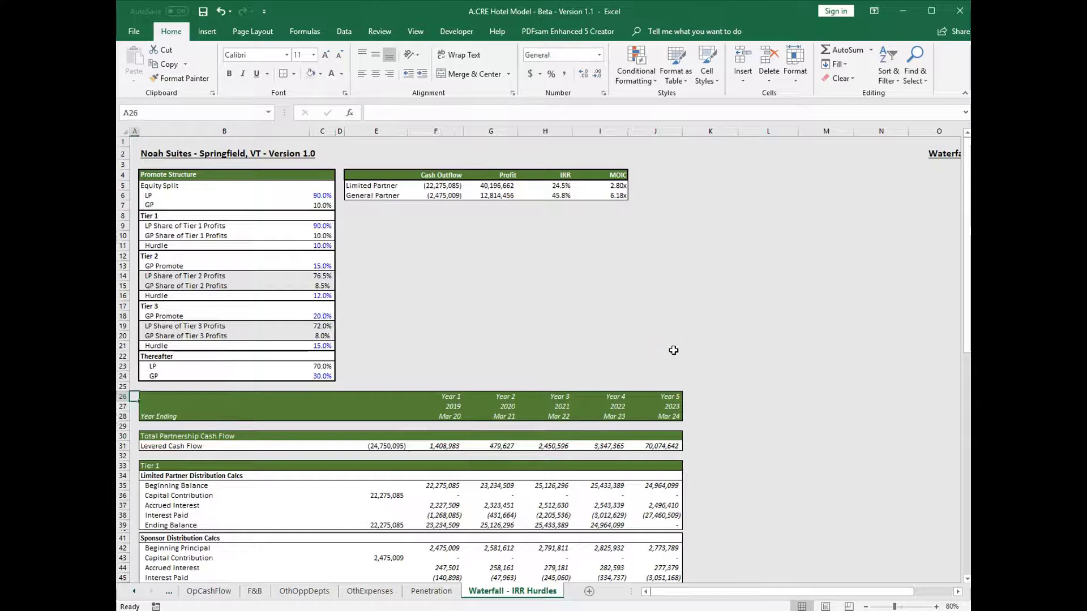
{"action": "key", "text": "Right"}
{"action": "key", "text": "Down"}
{"action": "key", "text": "Down"}
{"action": "key", "text": "Down"}
{"action": "key", "text": "Down"}
{"action": "key", "text": "Down"}
{"action": "key", "text": "Down"}
{"action": "key", "text": "Down"}
{"action": "key", "text": "Down"}
{"action": "key", "text": "Down"}
{"action": "key", "text": "Down"}
{"action": "key", "text": "Down"}
{"action": "key", "text": "Down"}
{"action": "key", "text": "Down"}
{"action": "key", "text": "Down"}
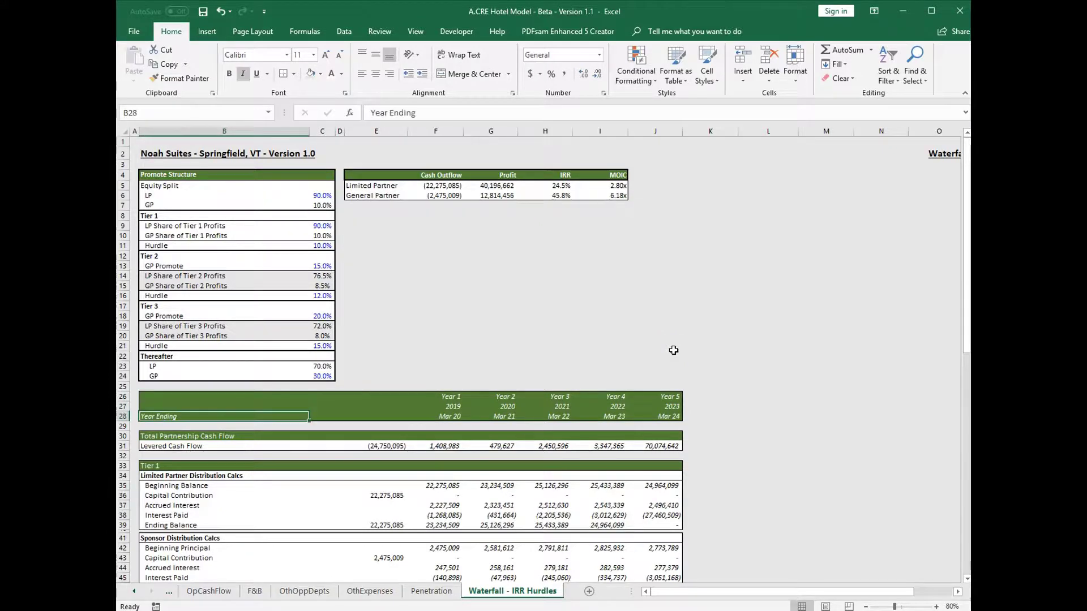
{"action": "key", "text": "Up"}
{"action": "key", "text": "Up"}
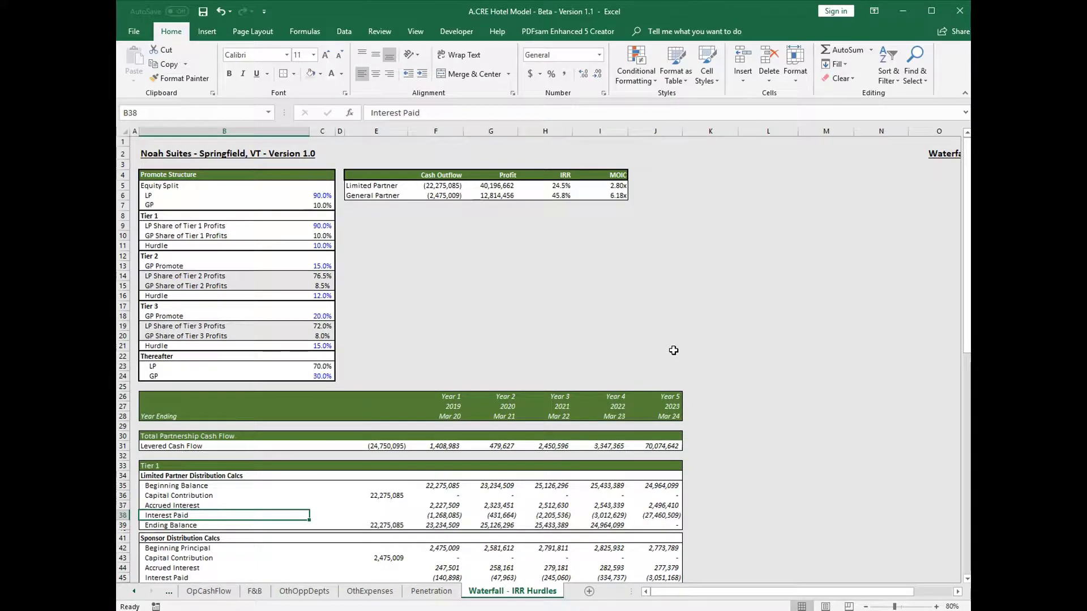
{"action": "scroll", "coordinate": [318, 473], "scroll_direction": "down", "scroll_amount": 3}
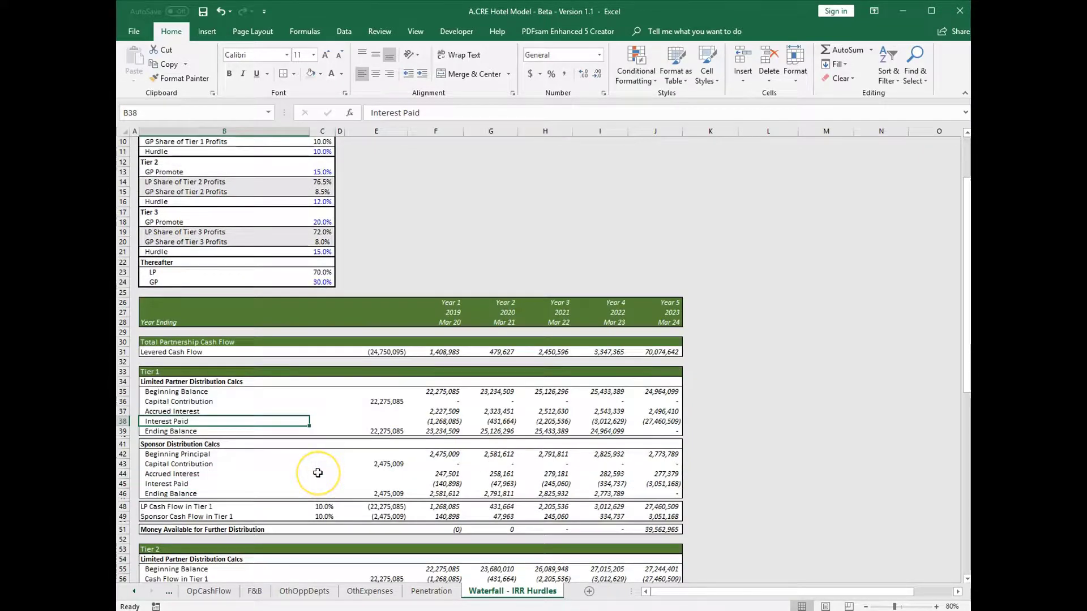
{"action": "scroll", "coordinate": [318, 473], "scroll_direction": "down", "scroll_amount": 4}
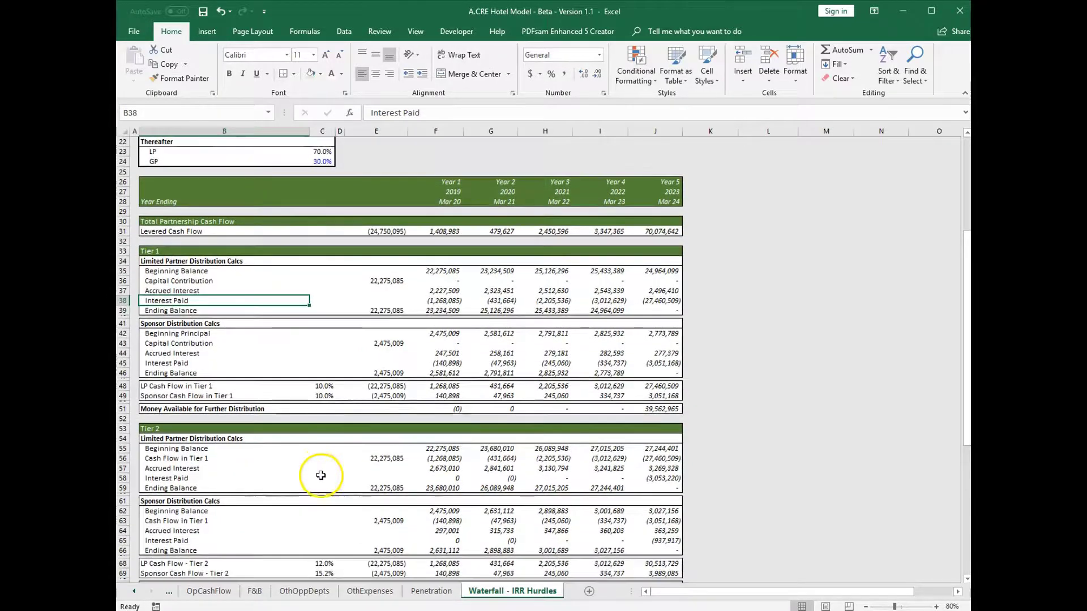
{"action": "scroll", "coordinate": [250, 478], "scroll_direction": "up", "scroll_amount": 6}
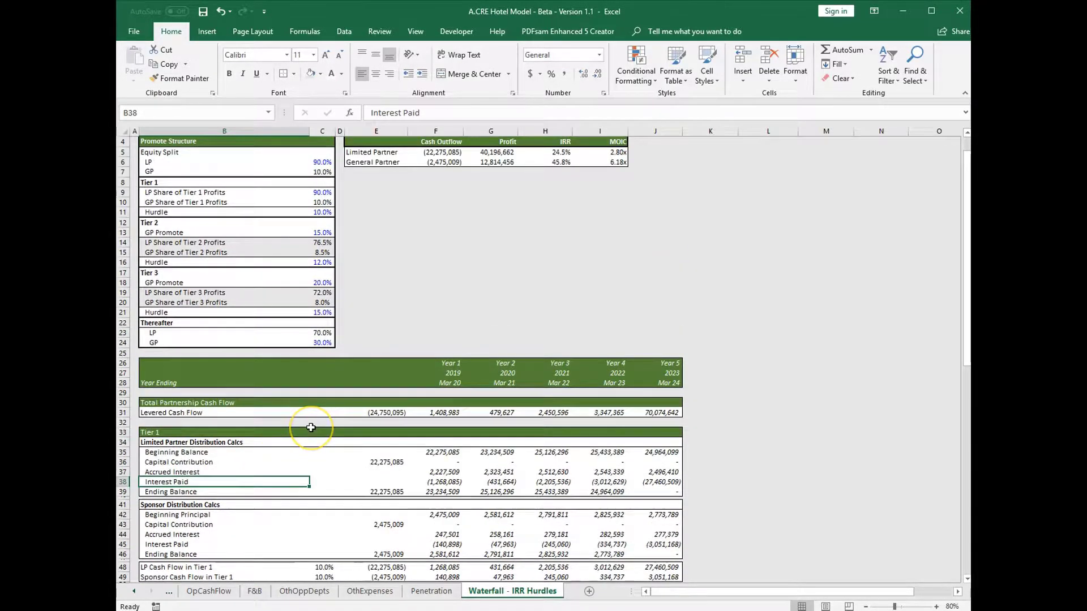
{"action": "key", "text": "Left"}
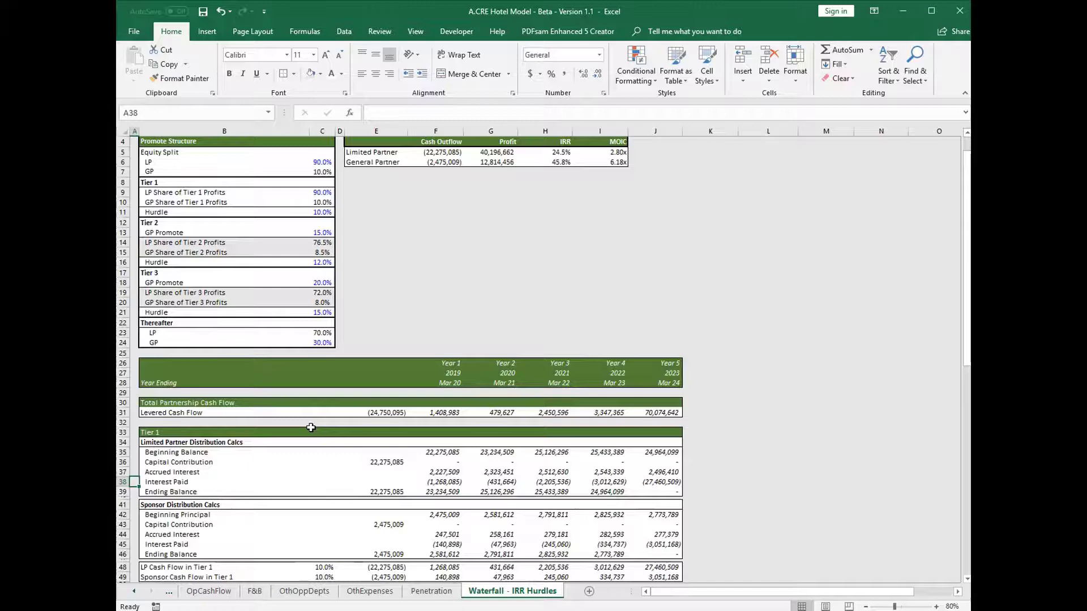
{"action": "key", "text": "ctrl+Home"}
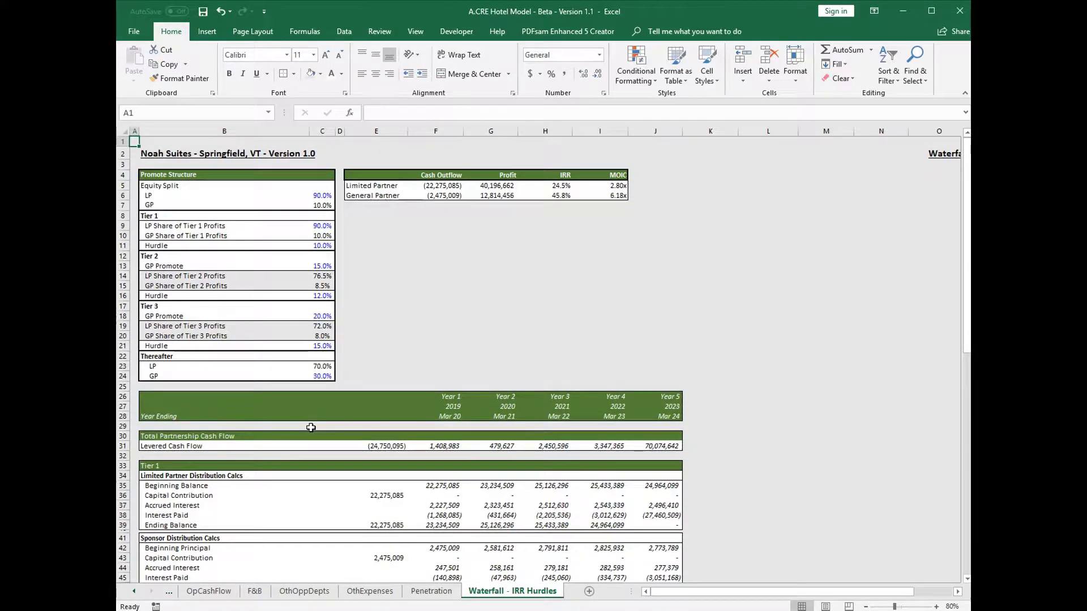